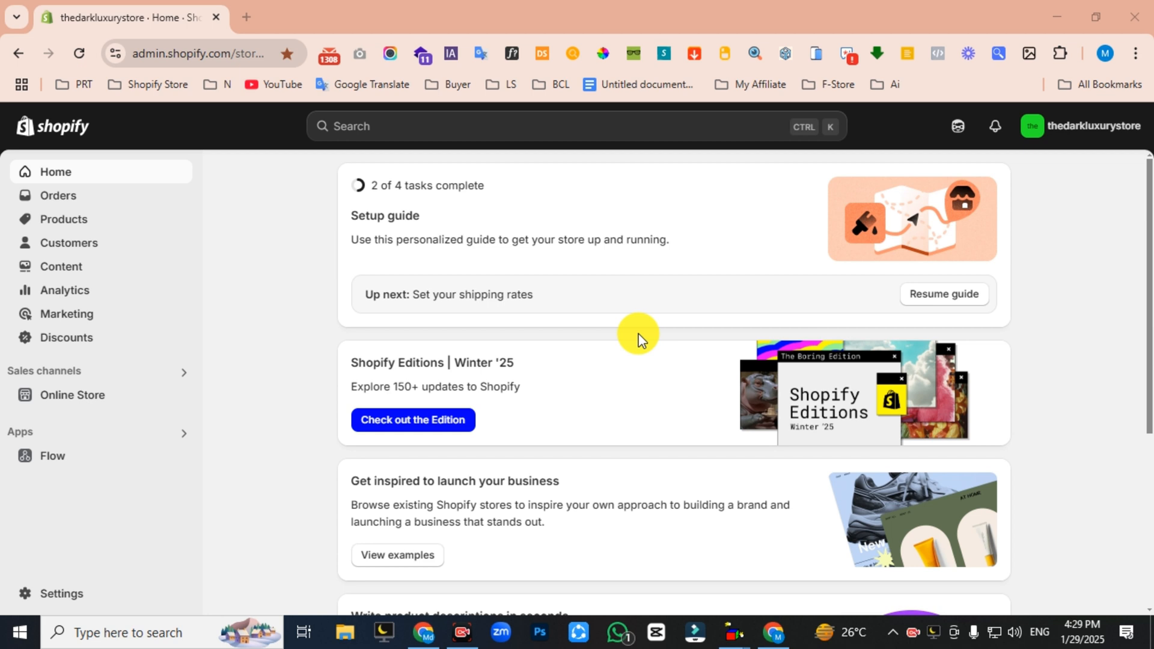
# - Publish the newly added Dawn theme from the online store's theme library
pyautogui.click(83, 401)
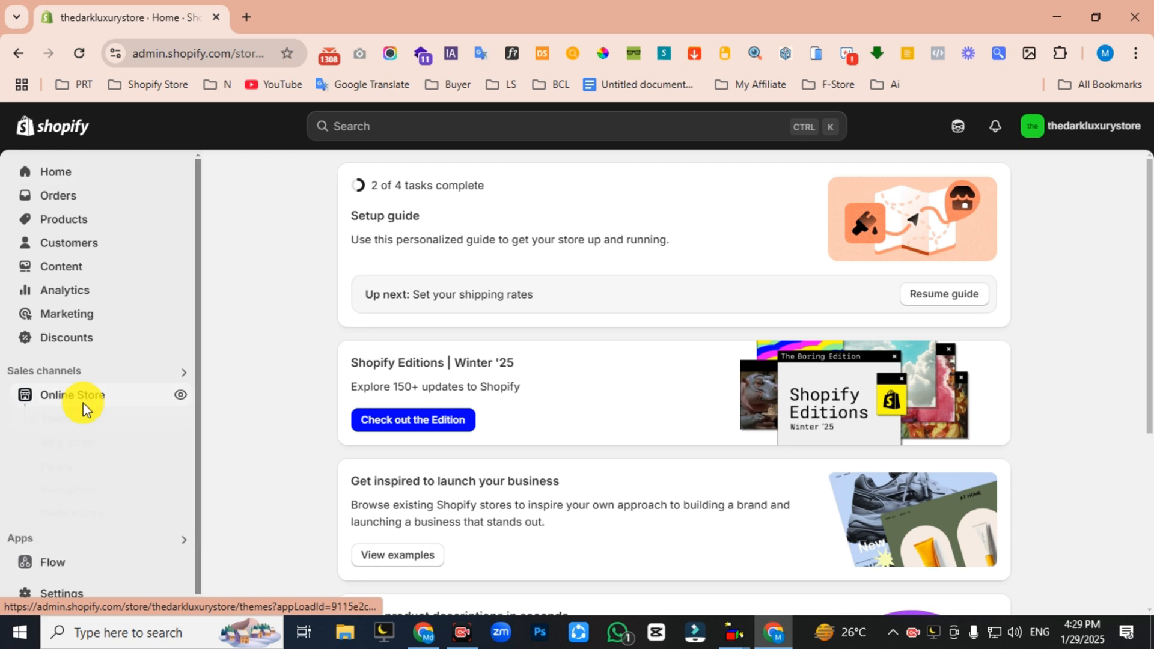
pyautogui.scroll(-10, 398, 452)
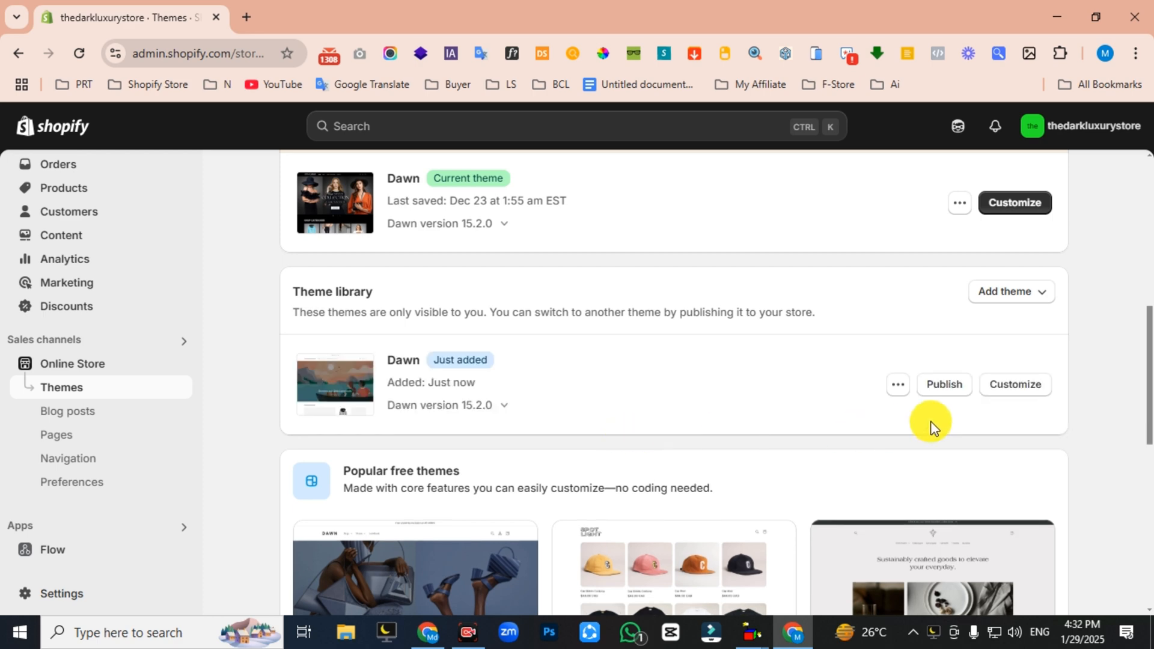
pyautogui.click(943, 392)
pyautogui.click(793, 475)
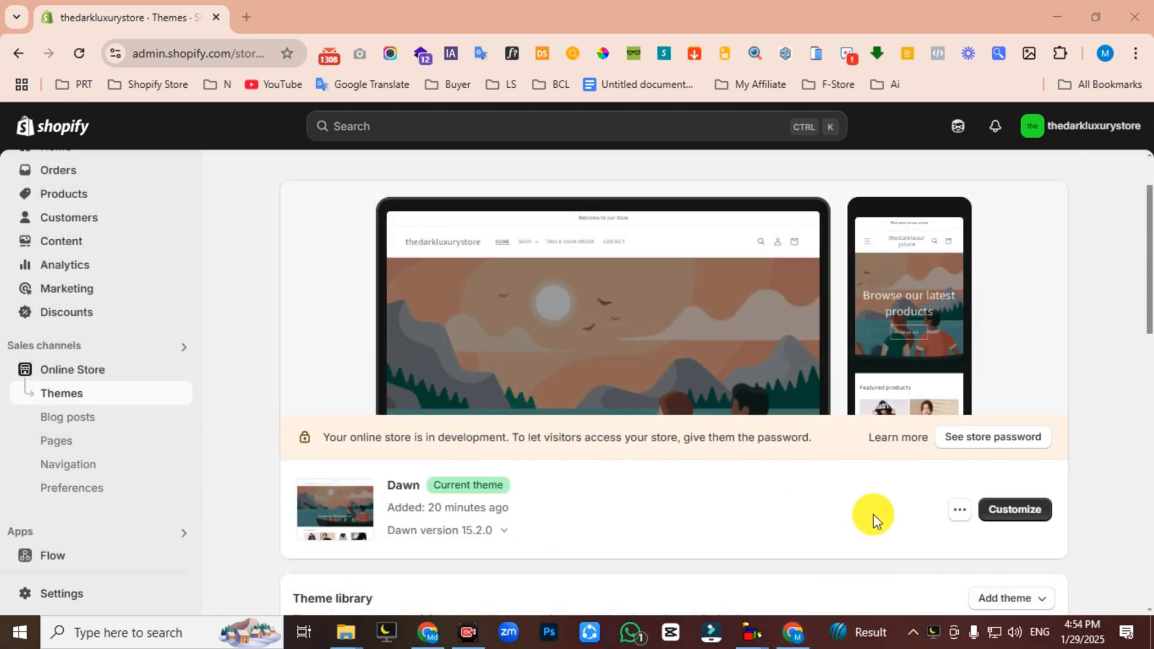
# - Open the live Dawn theme for customizing and set color Scheme 1's background to #000000
pyautogui.click(1027, 508)
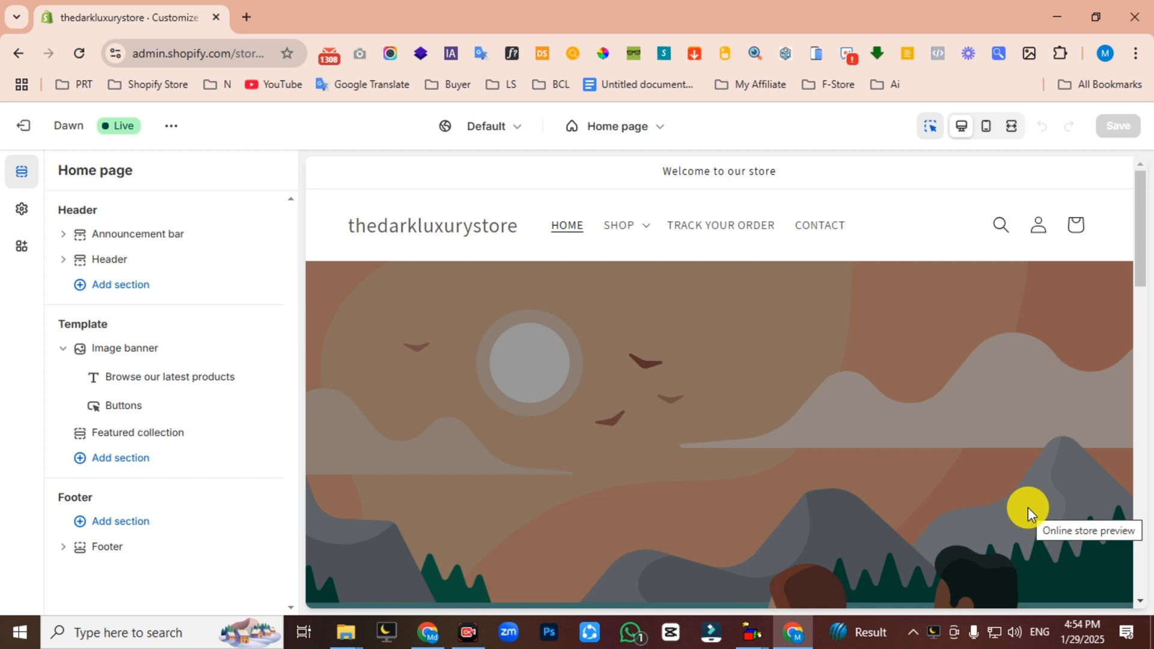
pyautogui.click(27, 215)
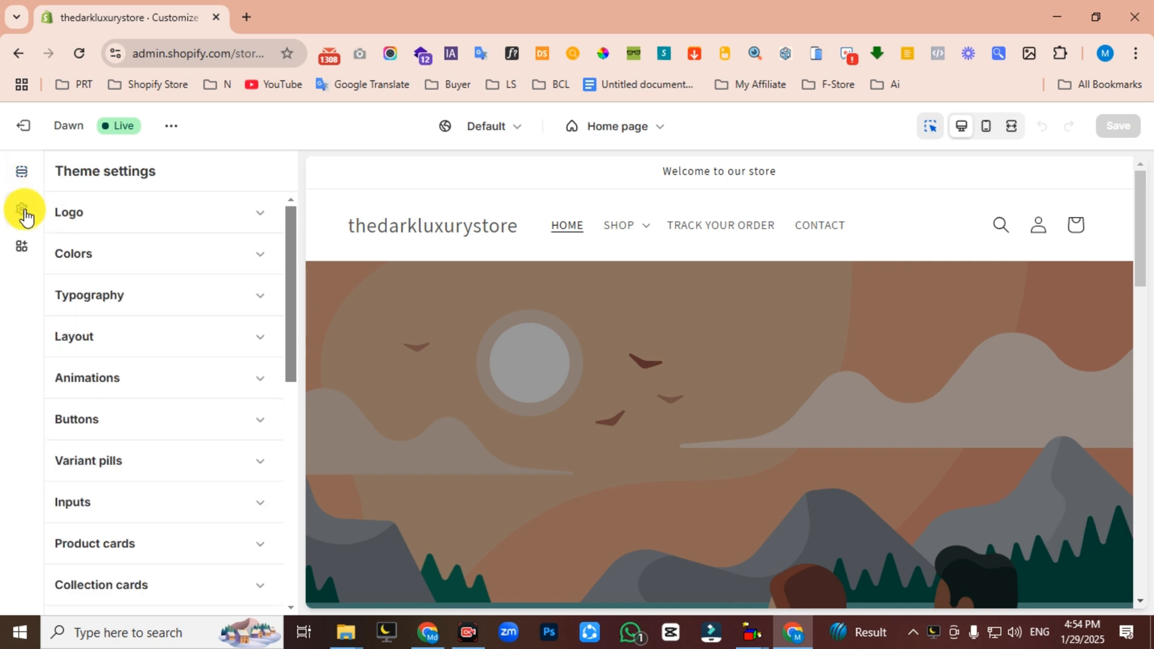
pyautogui.click(87, 251)
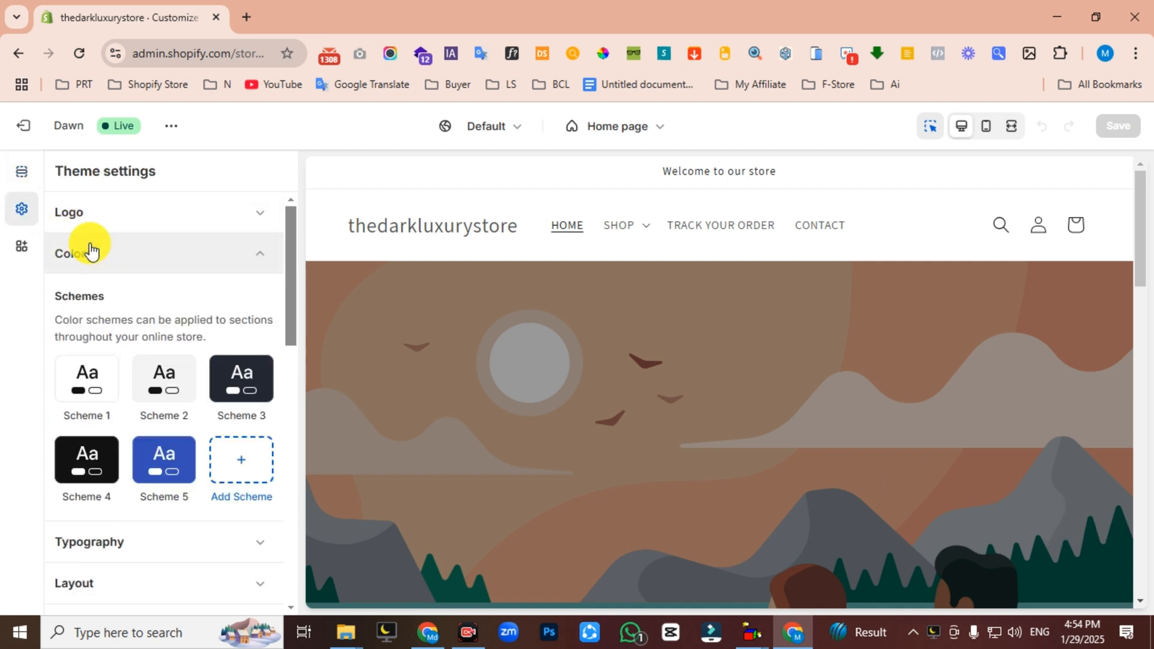
pyautogui.click(82, 388)
pyautogui.click(160, 342)
pyautogui.moveTo(198, 404); pyautogui.dragTo(135, 538)
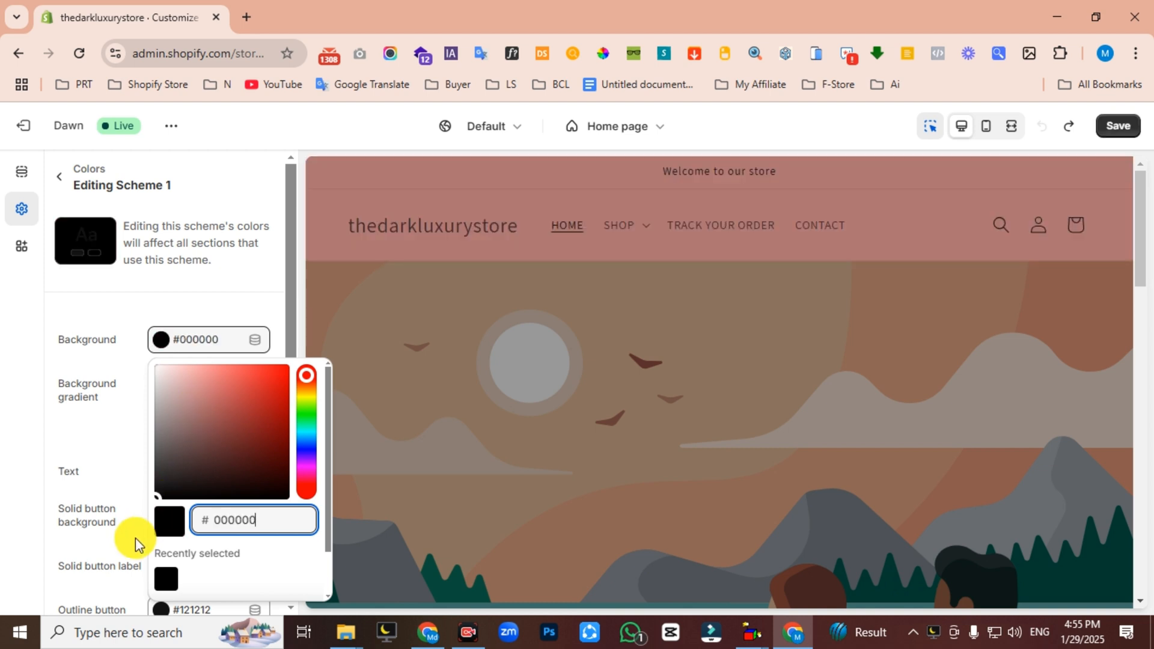
pyautogui.click(135, 538)
# - Set Scheme 1's text and solid button background colors to #FFFFFF
pyautogui.click(160, 471)
pyautogui.moveTo(201, 266); pyautogui.dragTo(149, 160)
pyautogui.click(96, 406)
pyautogui.scroll(-2, 95, 406)
pyautogui.click(161, 454)
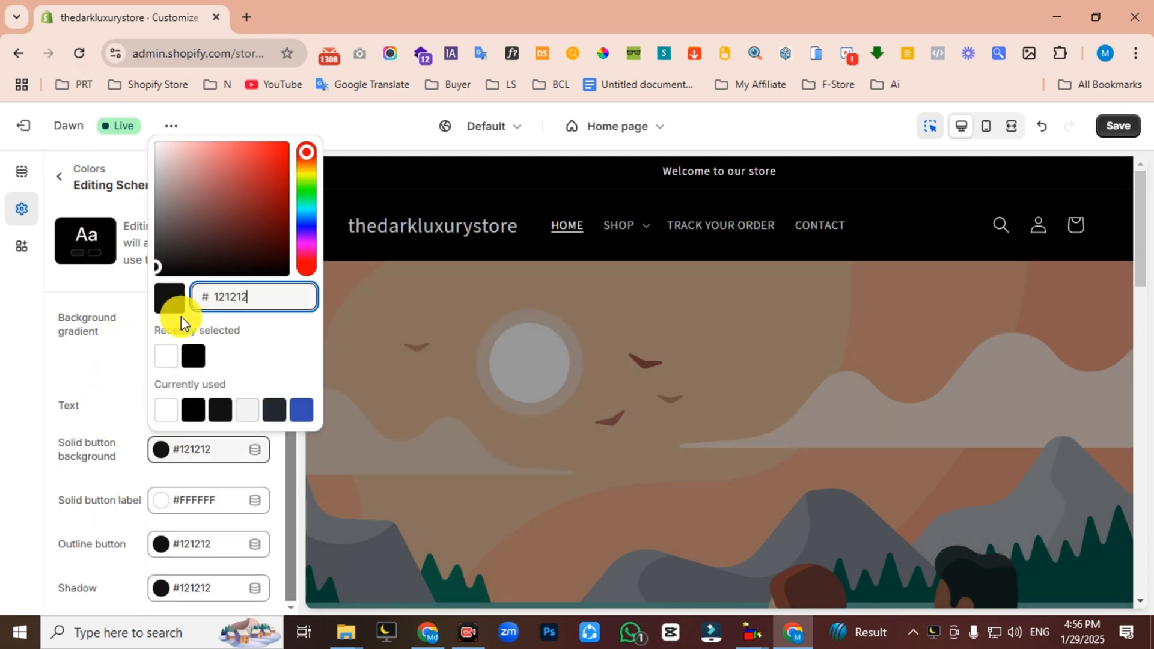
pyautogui.moveTo(168, 311); pyautogui.dragTo(121, 132)
pyautogui.click(108, 481)
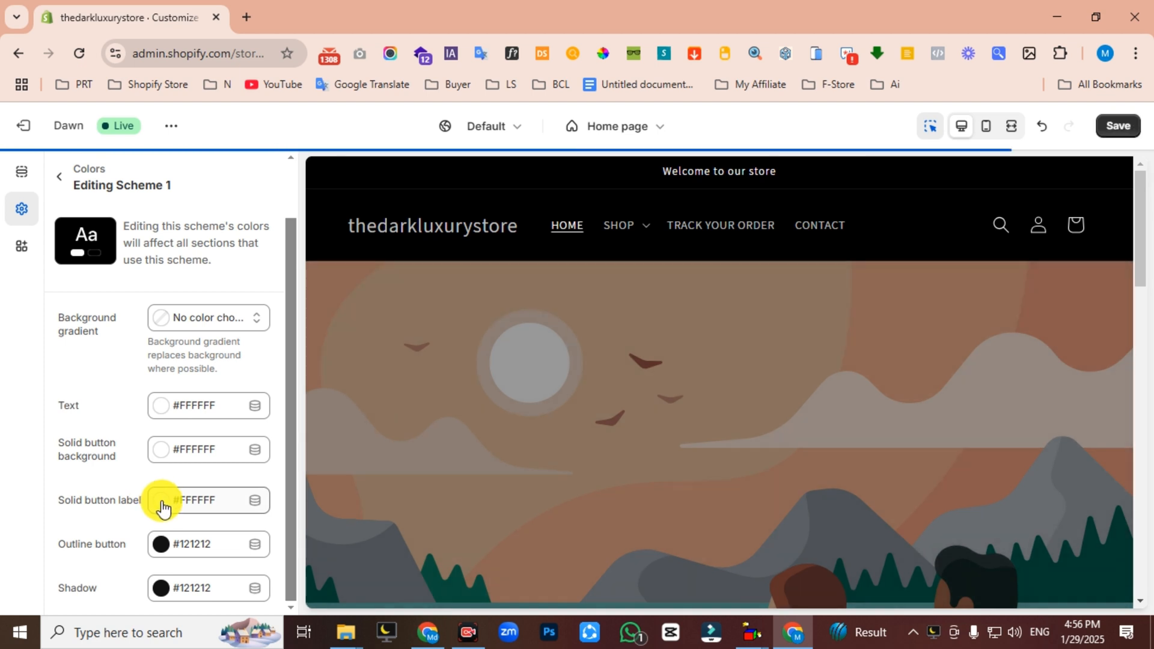
# - Set Scheme 1's solid button label to #000000 and outline button to #FFFFFF, and save the theme
pyautogui.click(157, 500)
pyautogui.click(106, 404)
pyautogui.moveTo(206, 244); pyautogui.dragTo(120, 224)
pyautogui.click(161, 543)
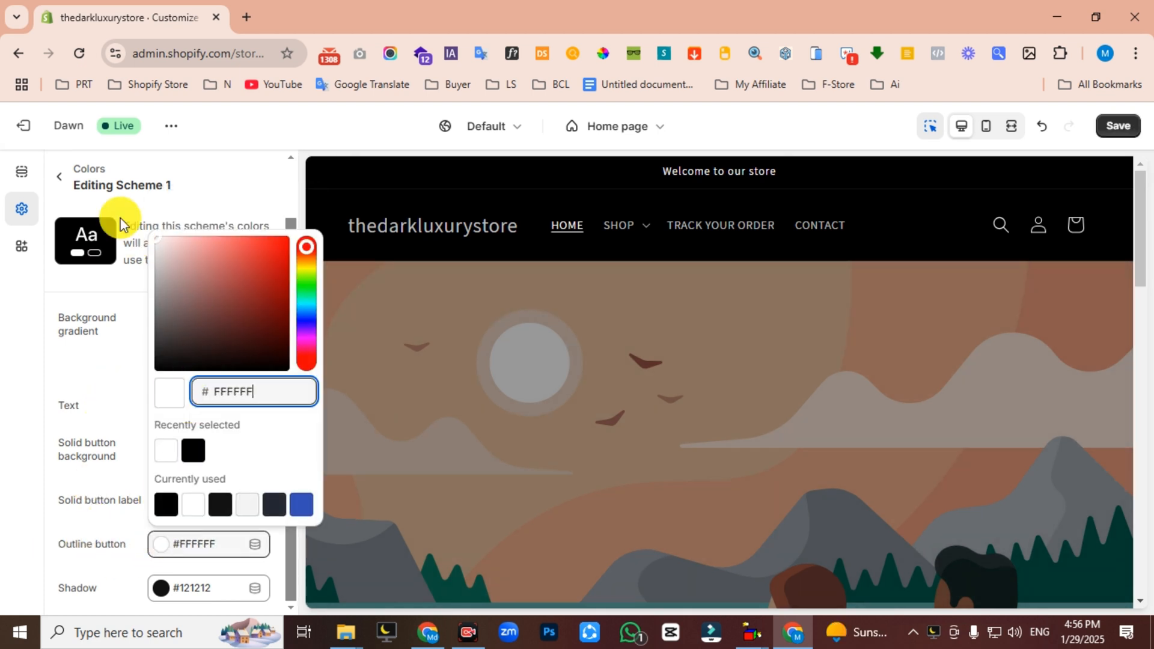
pyautogui.click(120, 223)
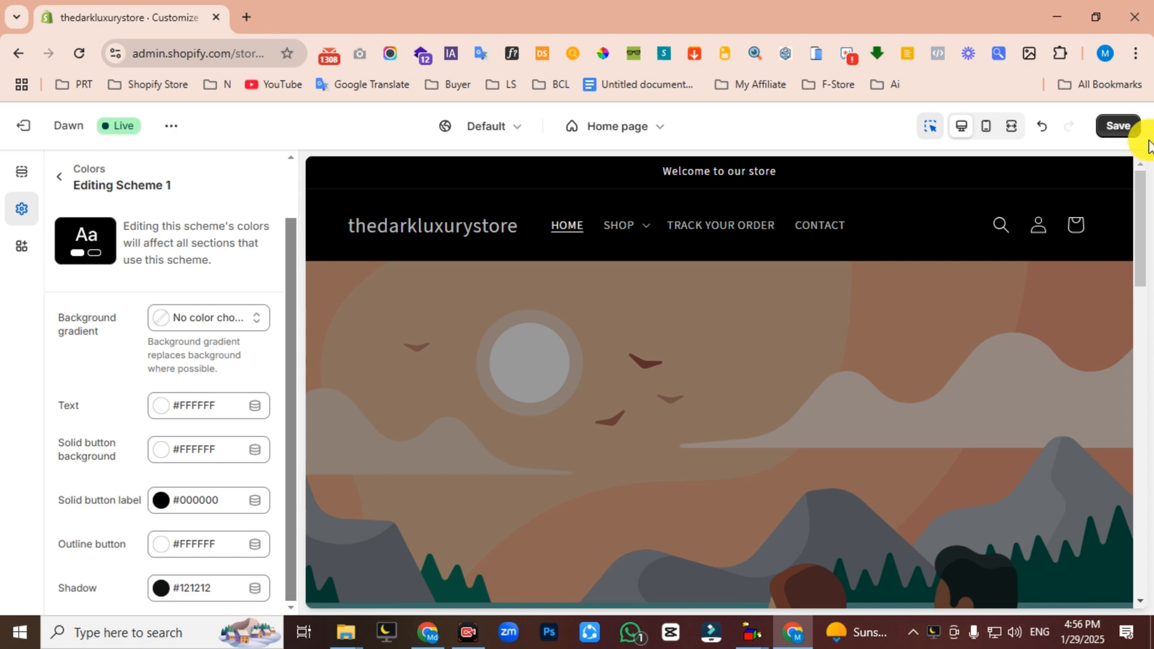
pyautogui.click(1117, 127)
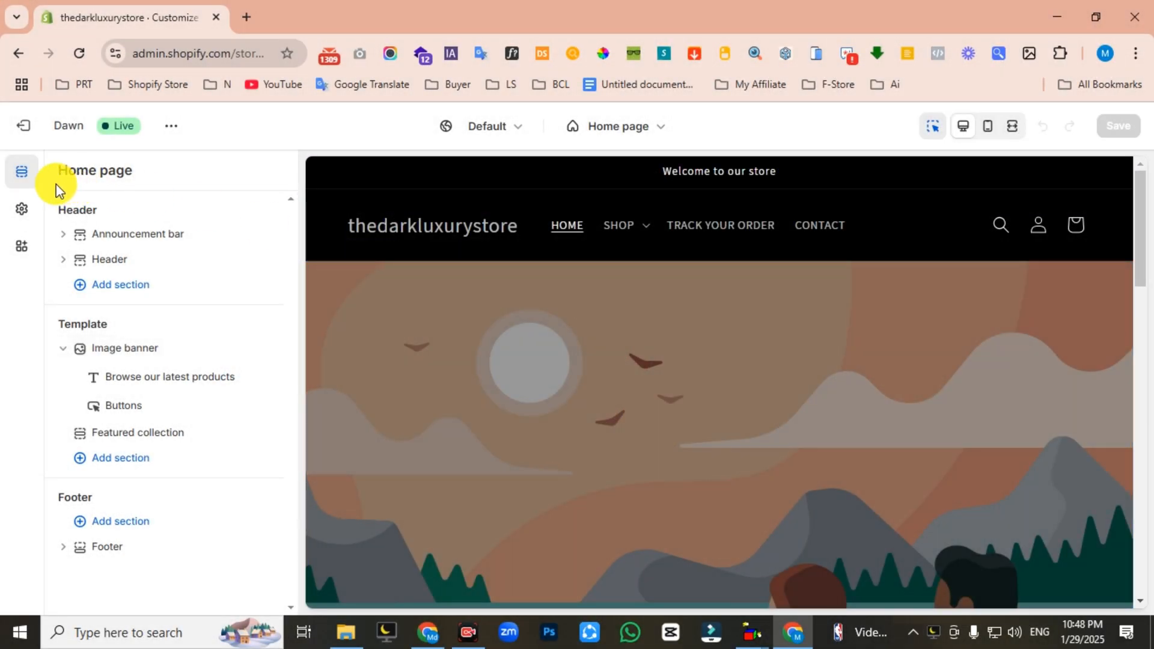
# - Set the Style Verse logo at 210 px desktop width and Favicon.png as favicon in the theme settings, and save
pyautogui.click(19, 217)
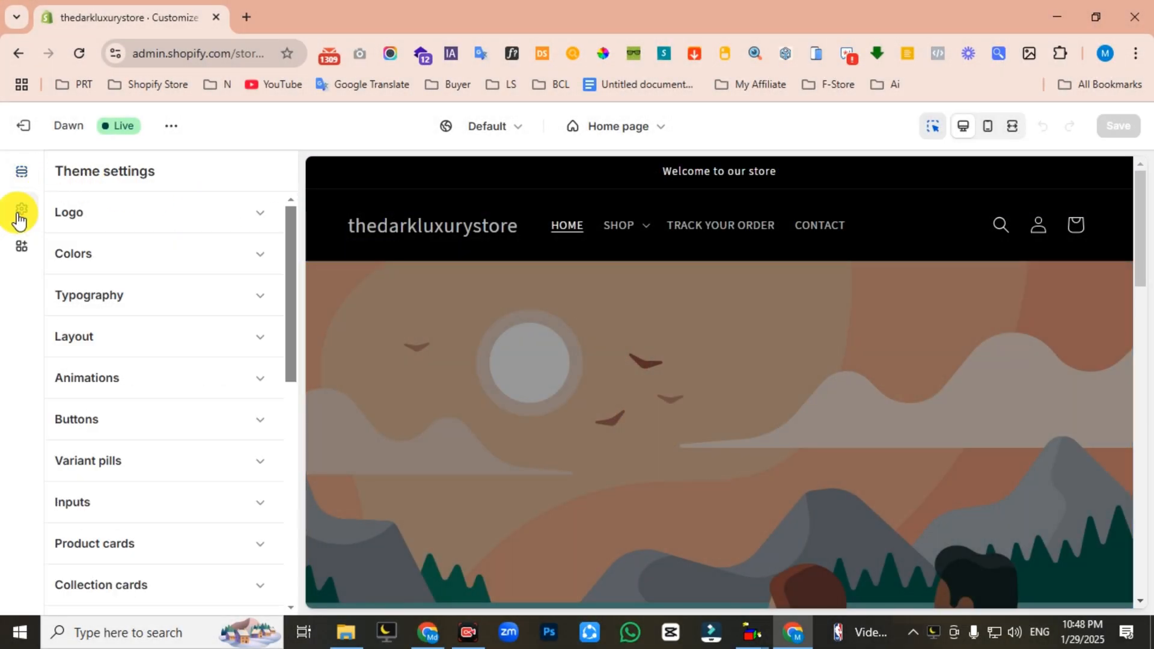
pyautogui.click(120, 214)
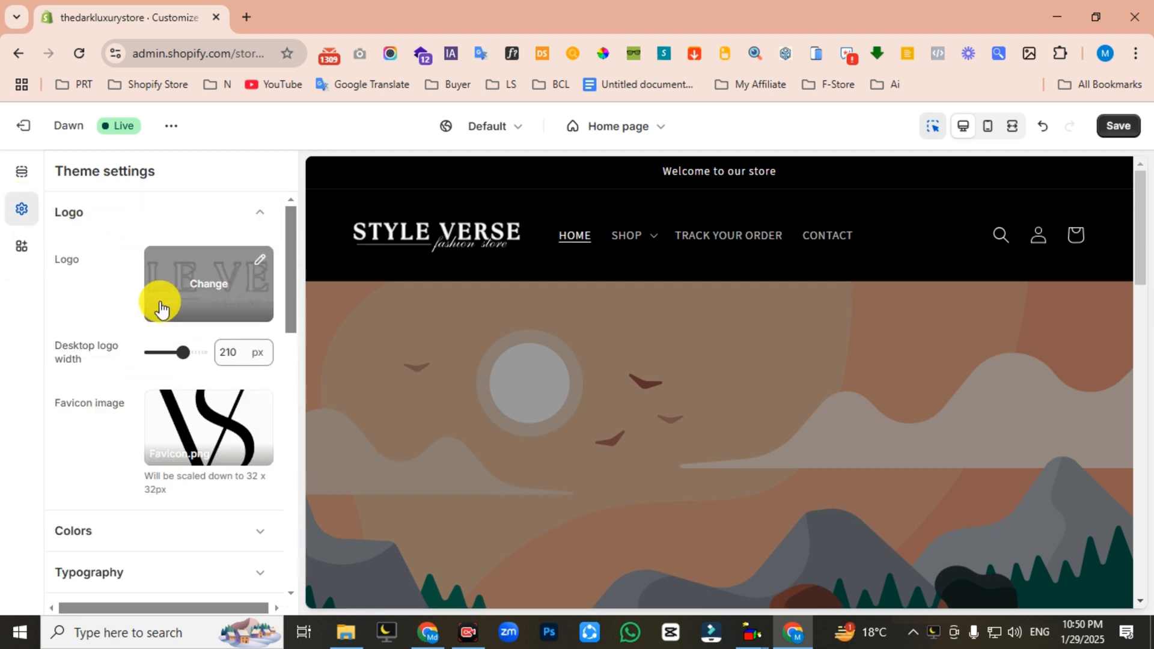
pyautogui.click(1118, 125)
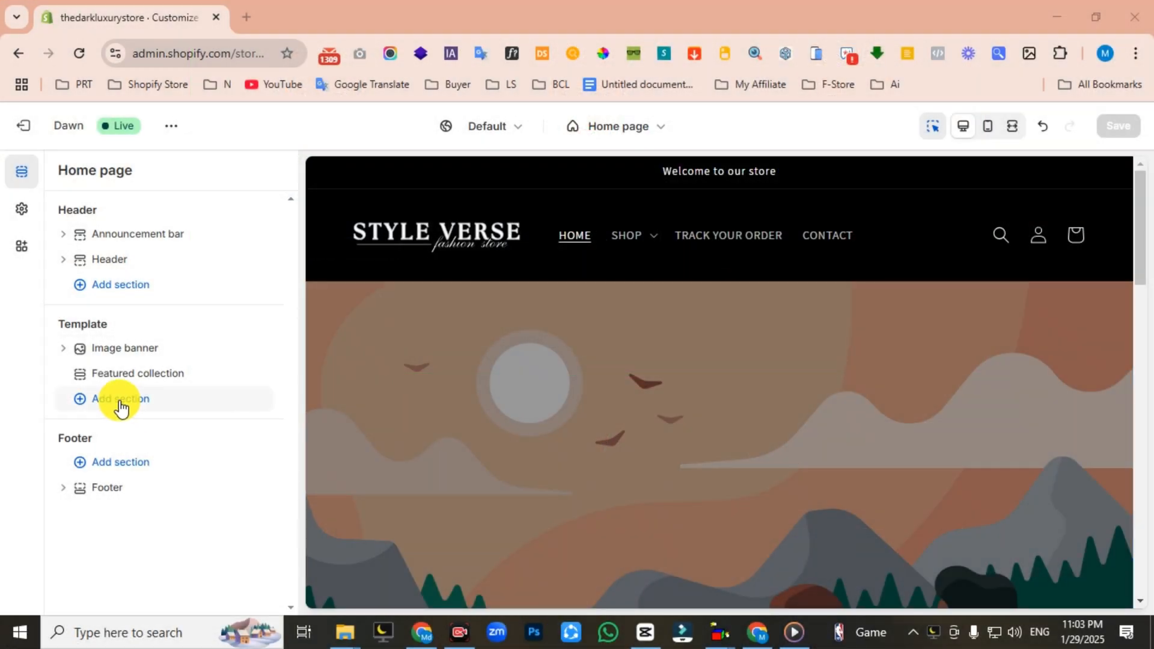
# - Add a Slideshow section to the home page template and set its slide height to Adapt to first image
pyautogui.click(120, 407)
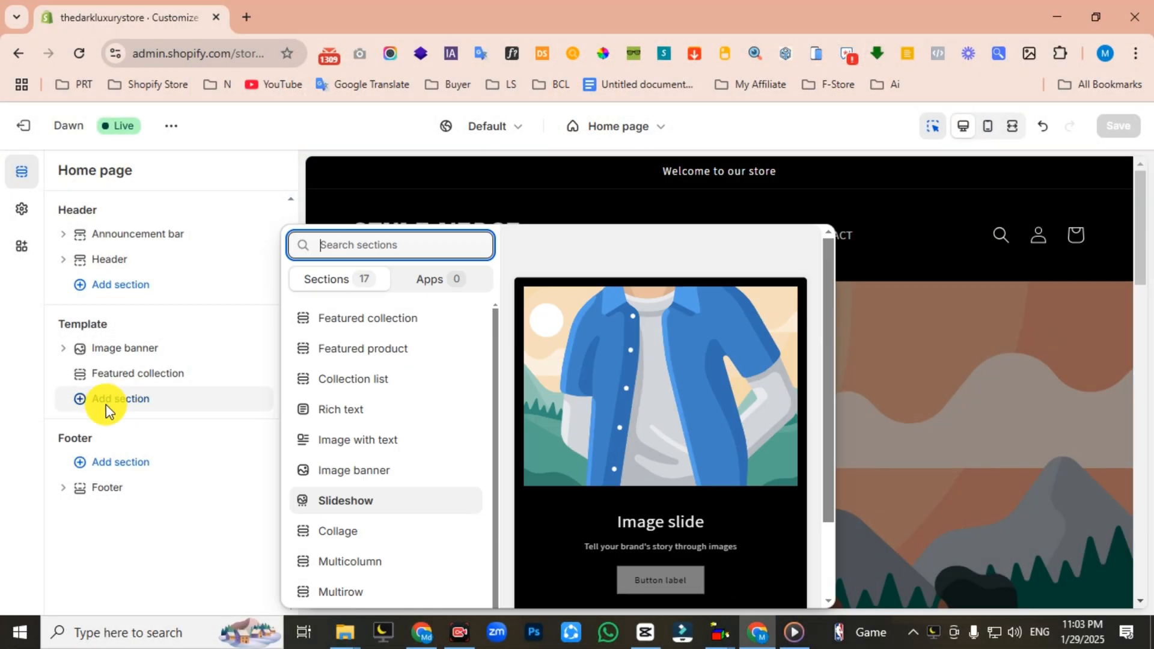
pyautogui.click(330, 501)
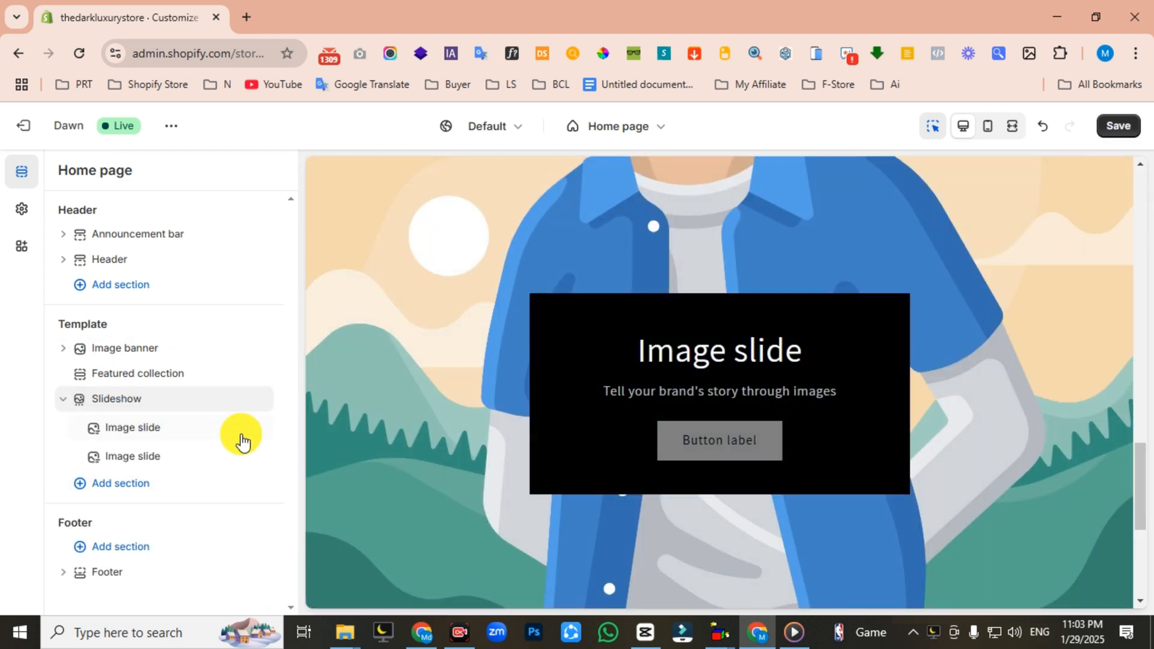
pyautogui.click(114, 398)
pyautogui.click(163, 257)
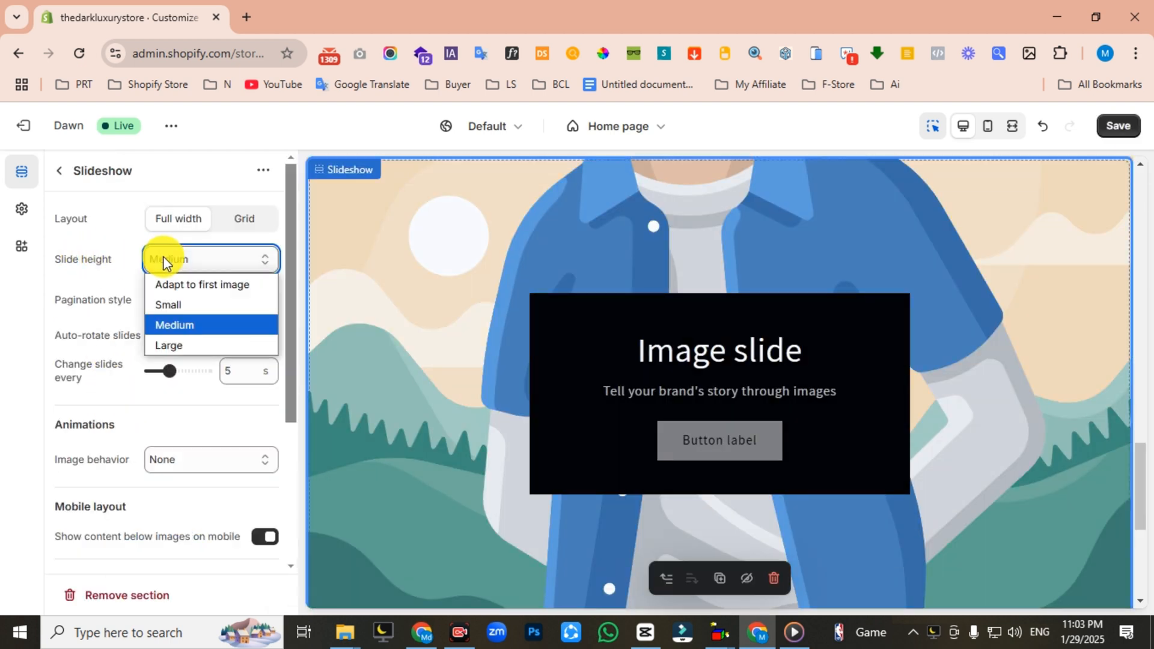
pyautogui.click(187, 282)
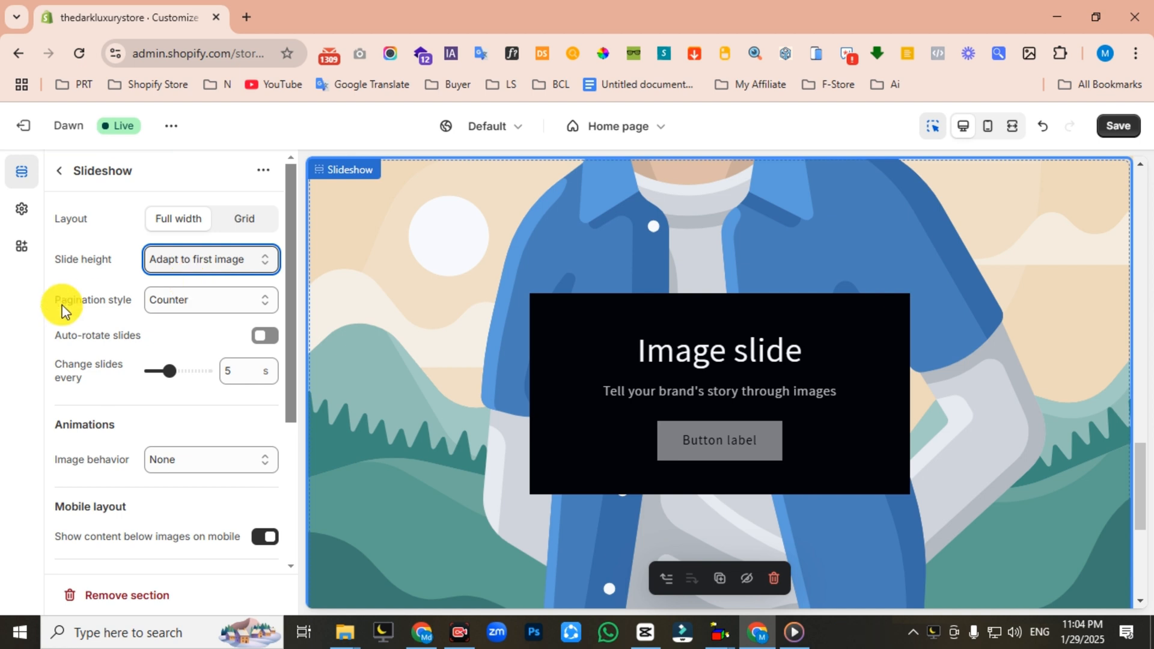
# - Set the slideshow's pagination style to Dots and auto-rotate its slides every 3 seconds
pyautogui.click(180, 301)
pyautogui.click(183, 327)
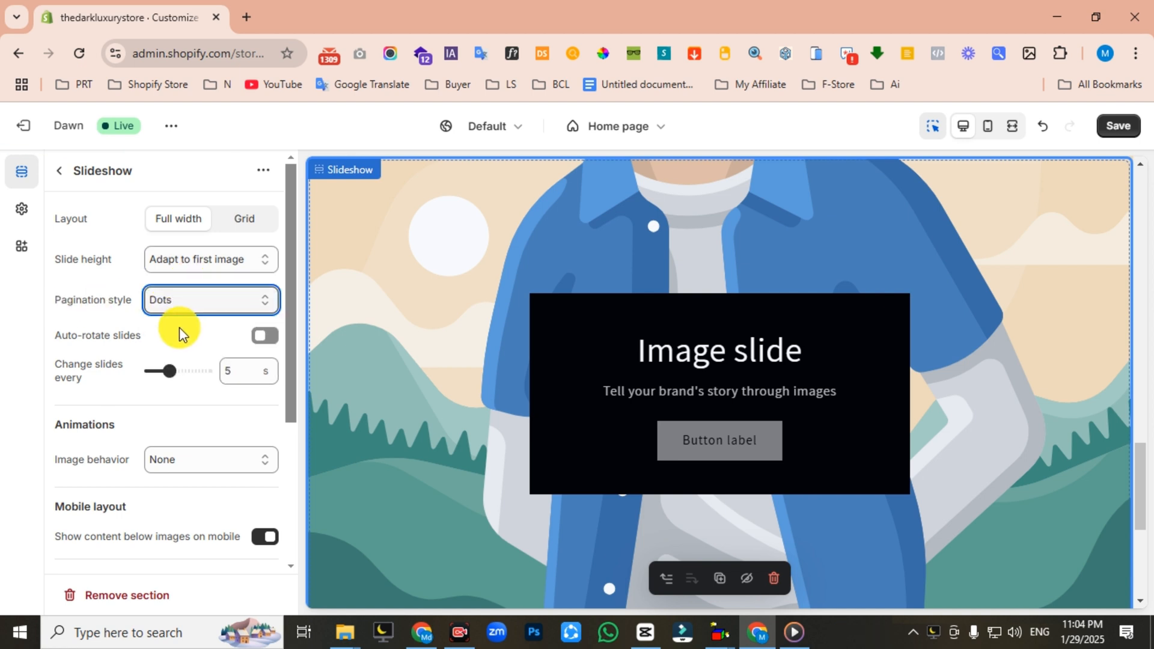
pyautogui.click(260, 337)
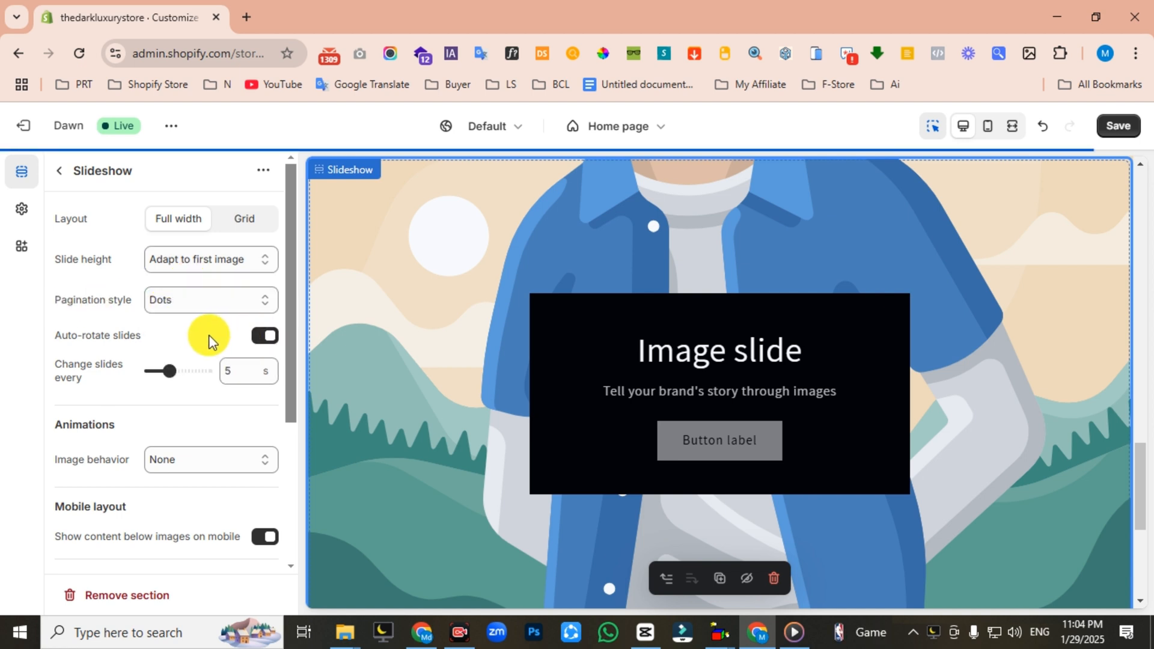
pyautogui.scroll(-1, 174, 306)
pyautogui.moveTo(170, 300); pyautogui.dragTo(144, 297)
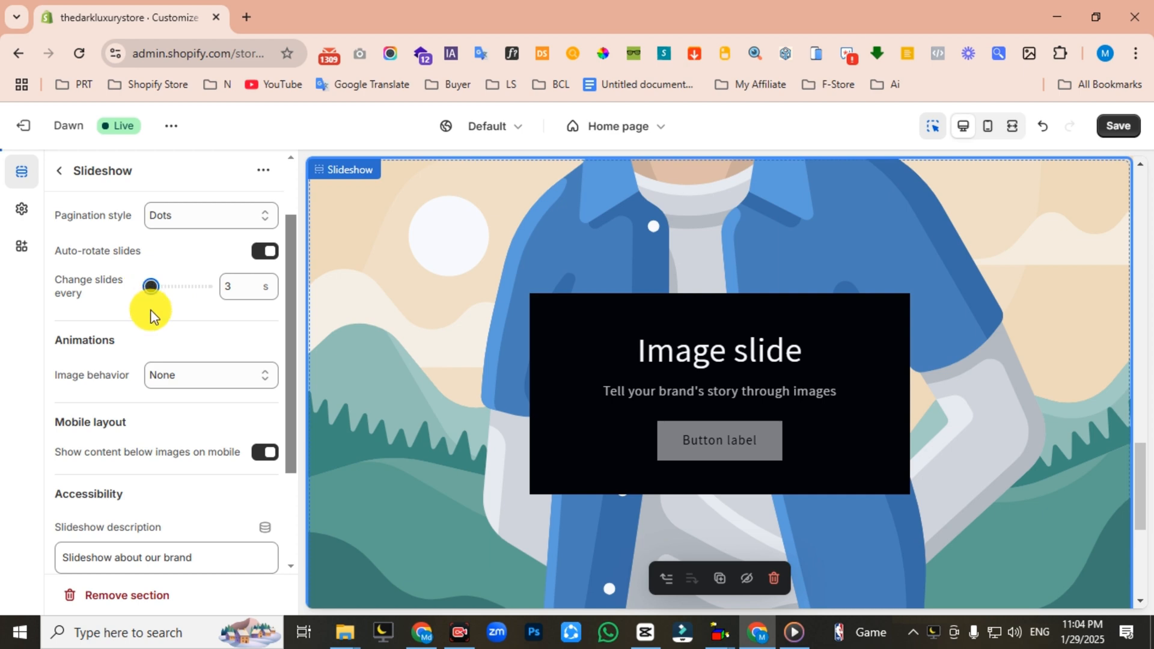
pyautogui.scroll(1, 62, 196)
pyautogui.click(60, 175)
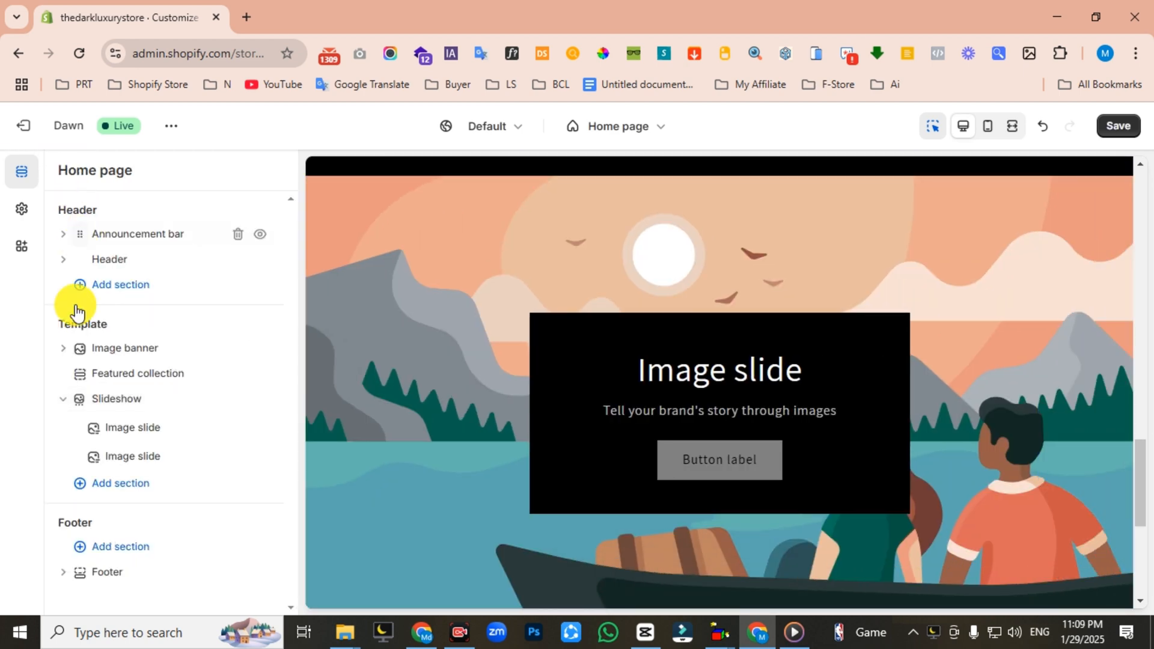
# - Set Slideshow_banner-1.png as the image of the slideshow's first slide
pyautogui.click(128, 433)
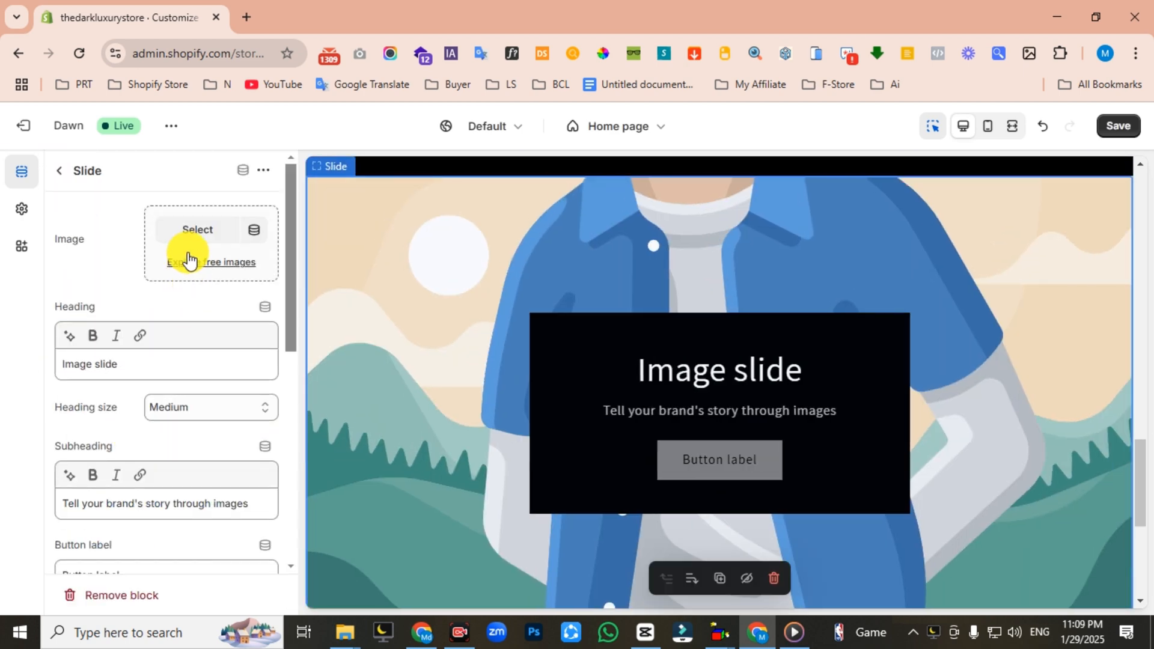
pyautogui.click(193, 236)
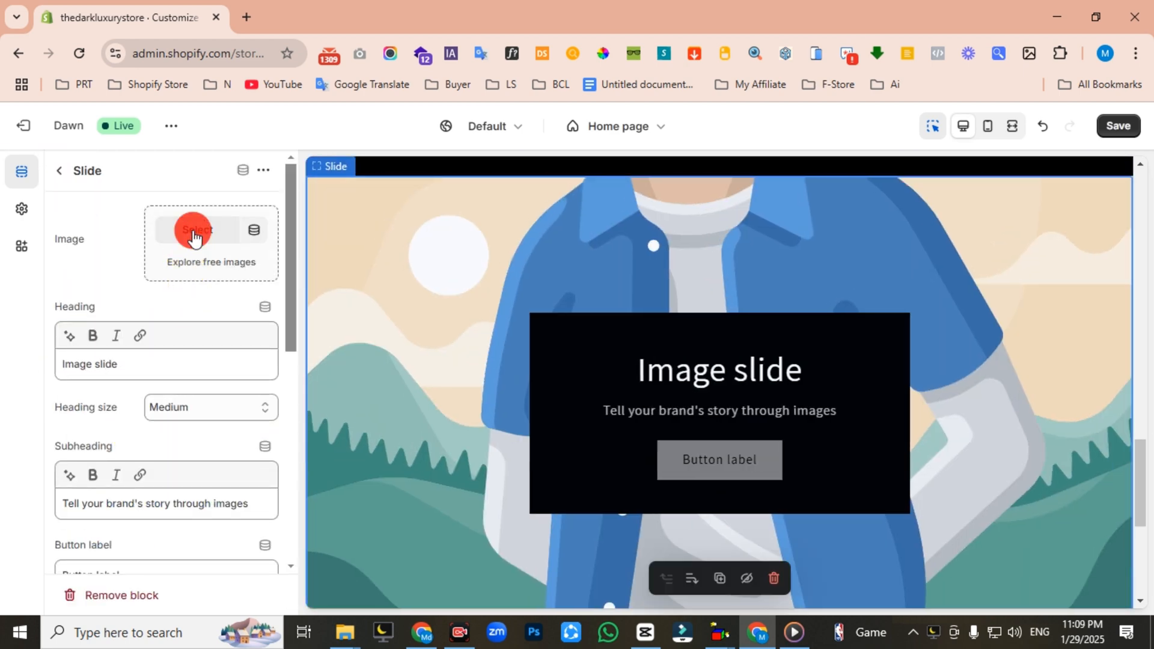
pyautogui.click(350, 433)
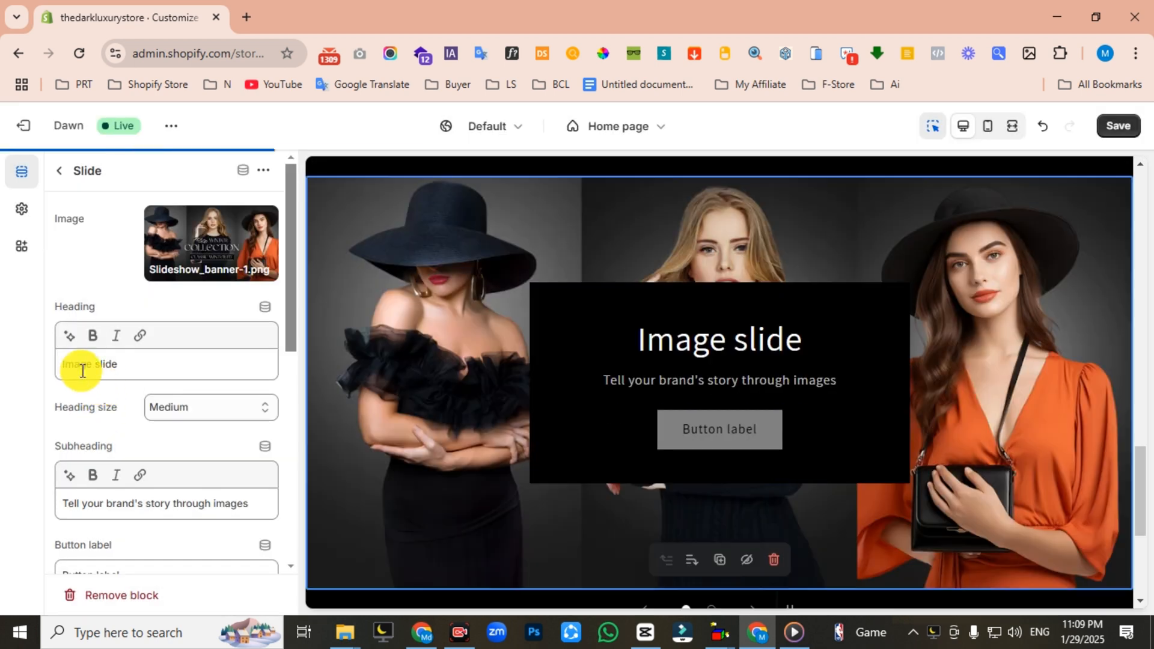
# - Clear the first slide's heading and subheading text
pyautogui.tripleClick(82, 367)
pyautogui.press('BackSpace')
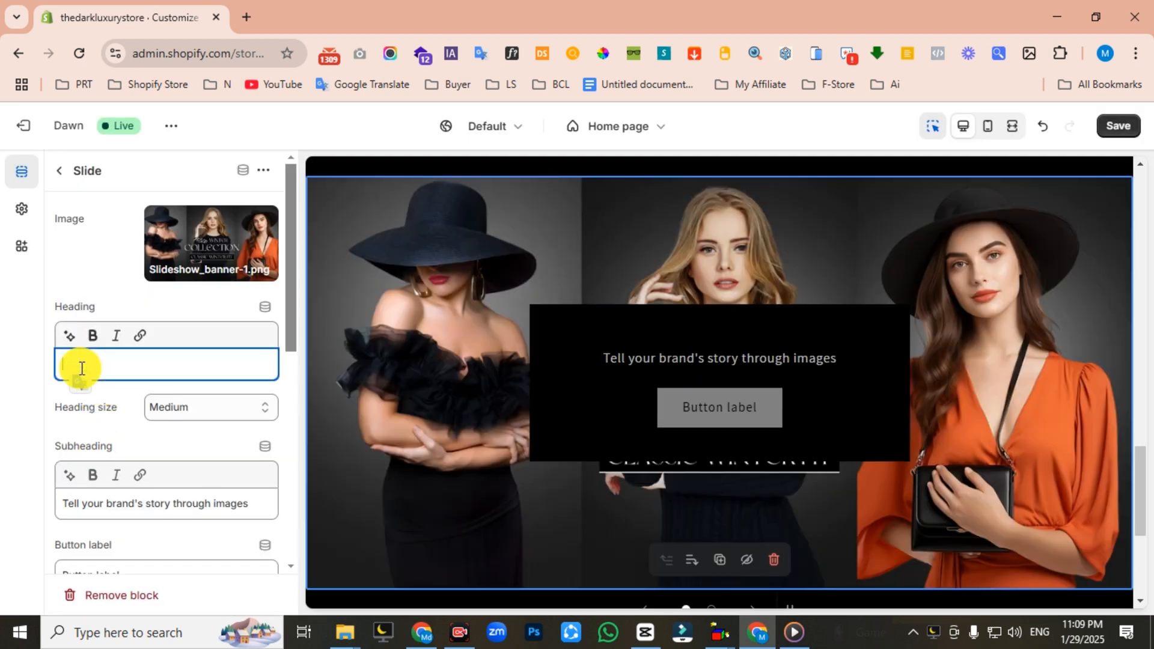
pyautogui.tripleClick(112, 502)
pyautogui.press('BackSpace')
# - Label the first slide's button SHOP NOW and link it to the New Arrivals collection
pyautogui.scroll(-4, 95, 468)
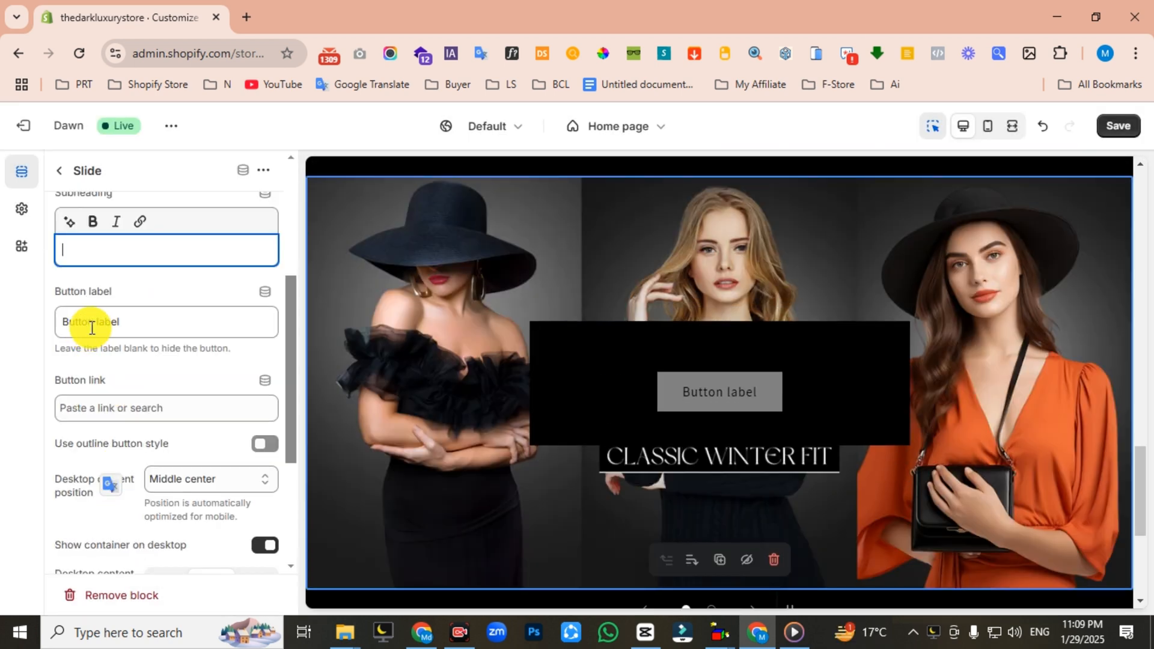
pyautogui.tripleClick(92, 325)
pyautogui.write('SHOP NOW')
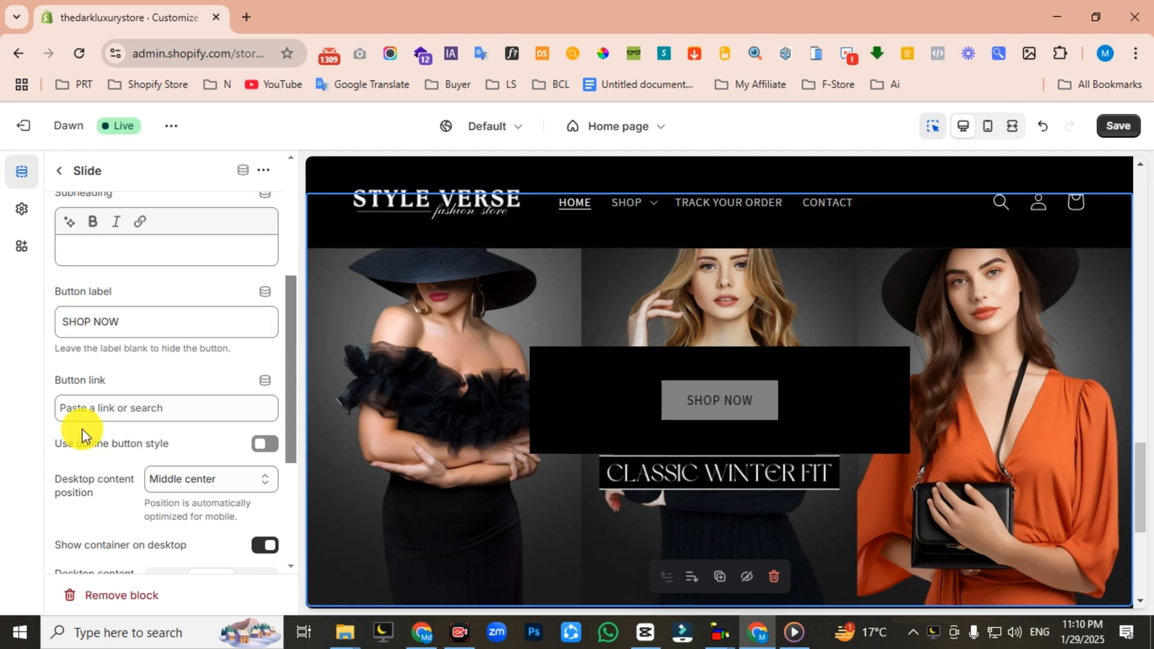
pyautogui.click(102, 407)
pyautogui.click(150, 220)
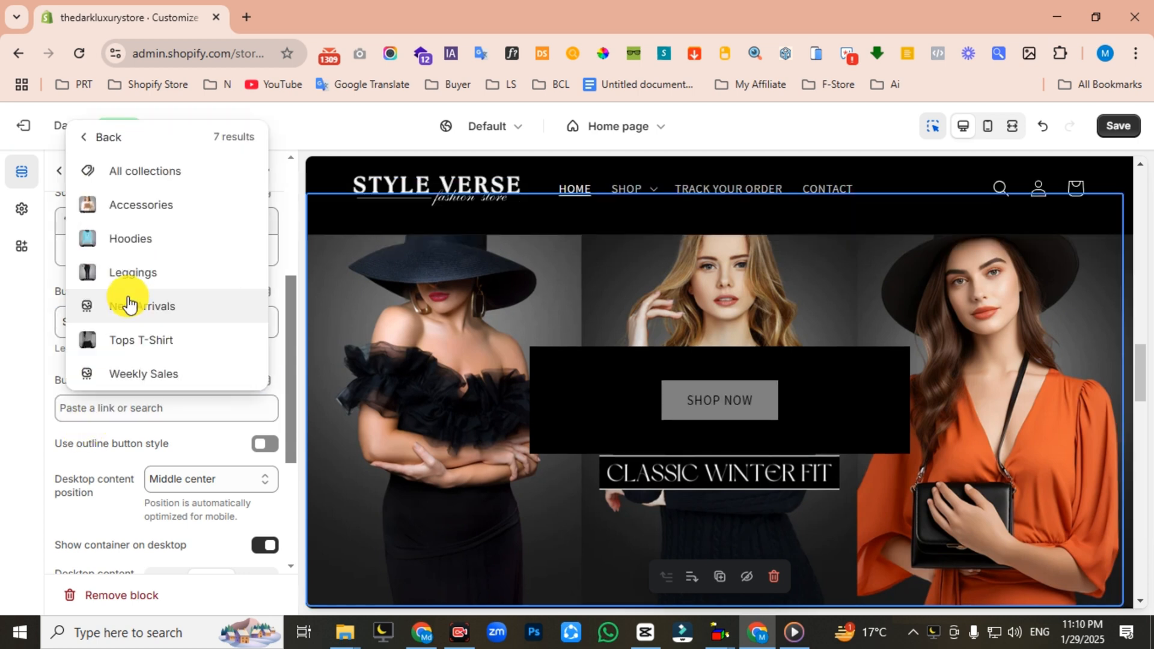
pyautogui.click(128, 303)
# - Set the slide's desktop content position to Bottom center, turn off its desktop container, and save
pyautogui.scroll(-3, 77, 355)
pyautogui.click(198, 311)
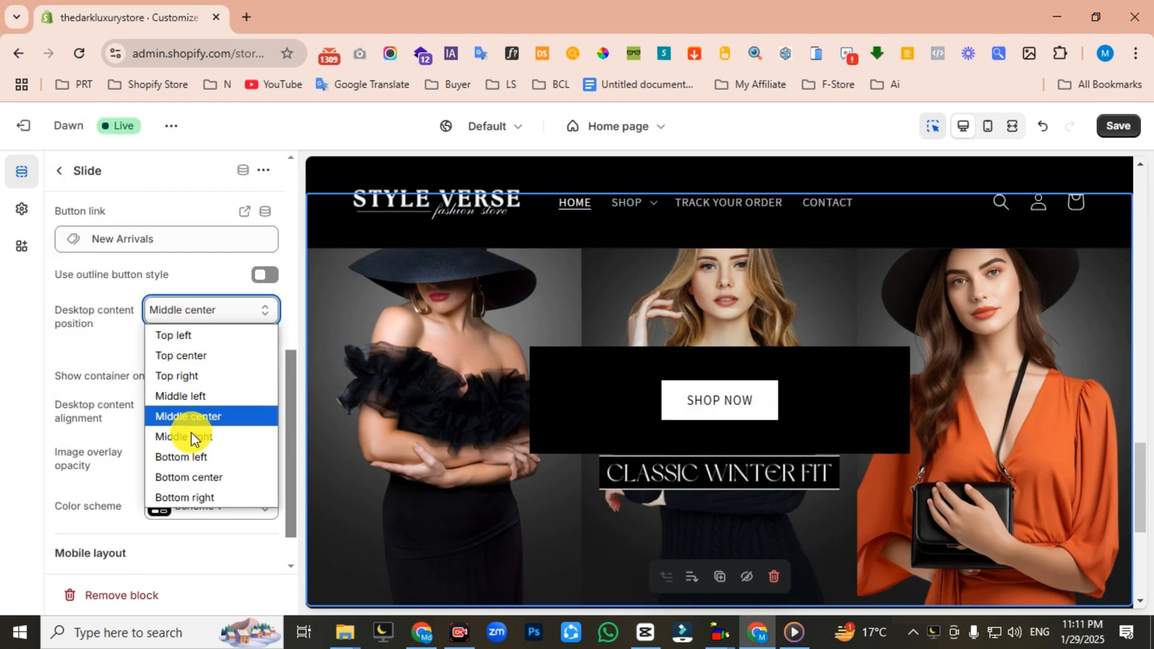
pyautogui.click(188, 476)
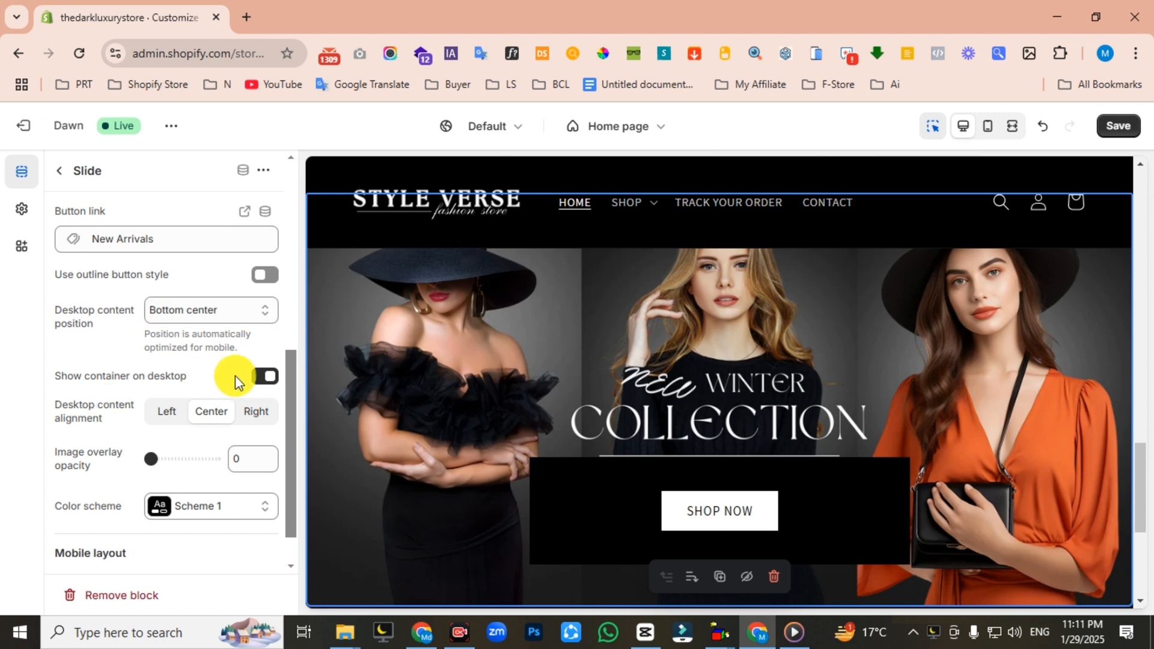
pyautogui.click(254, 382)
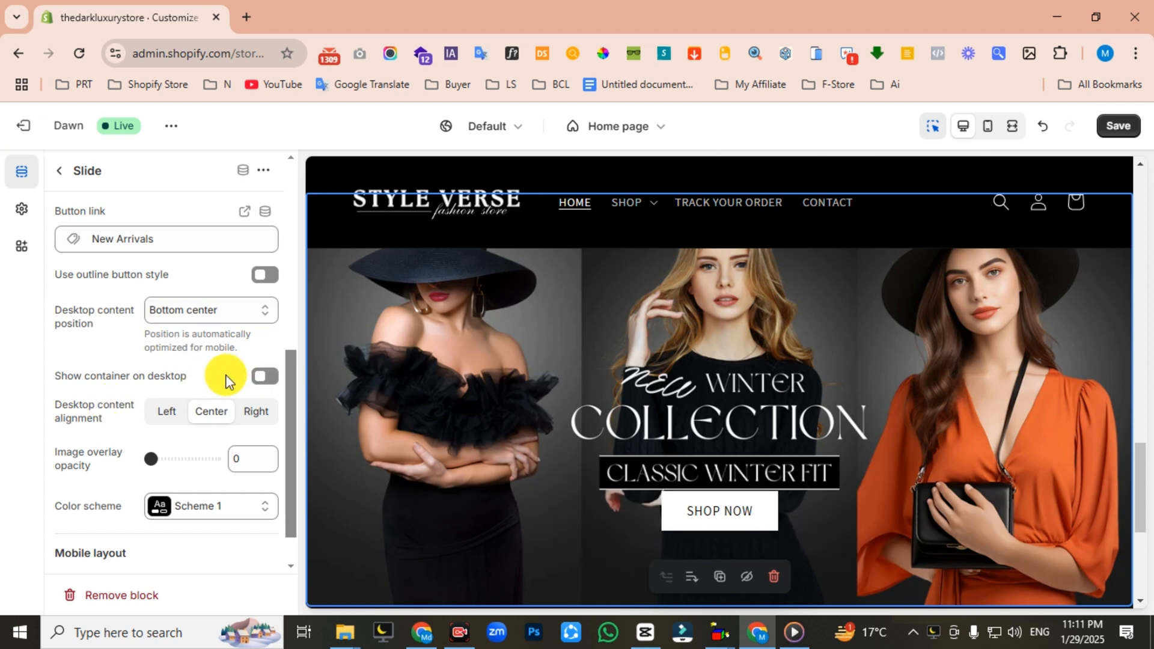
pyautogui.click(1123, 127)
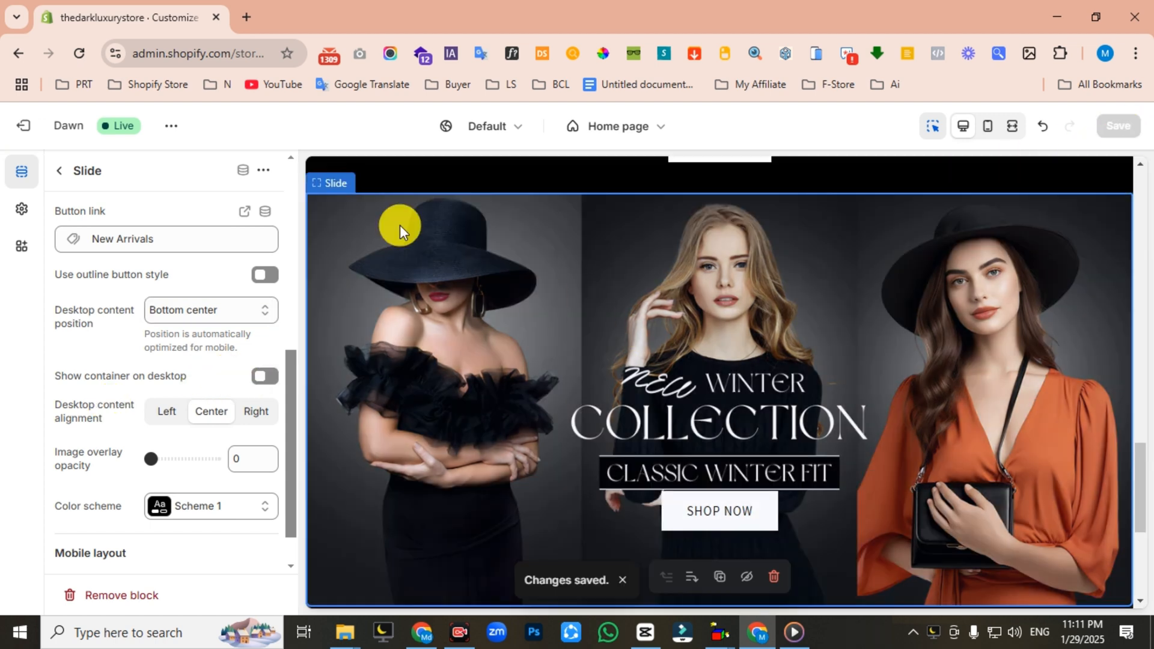
# - Duplicate the configured New Arrivals slide and remove the leftover default Image slide from the slideshow
pyautogui.click(265, 172)
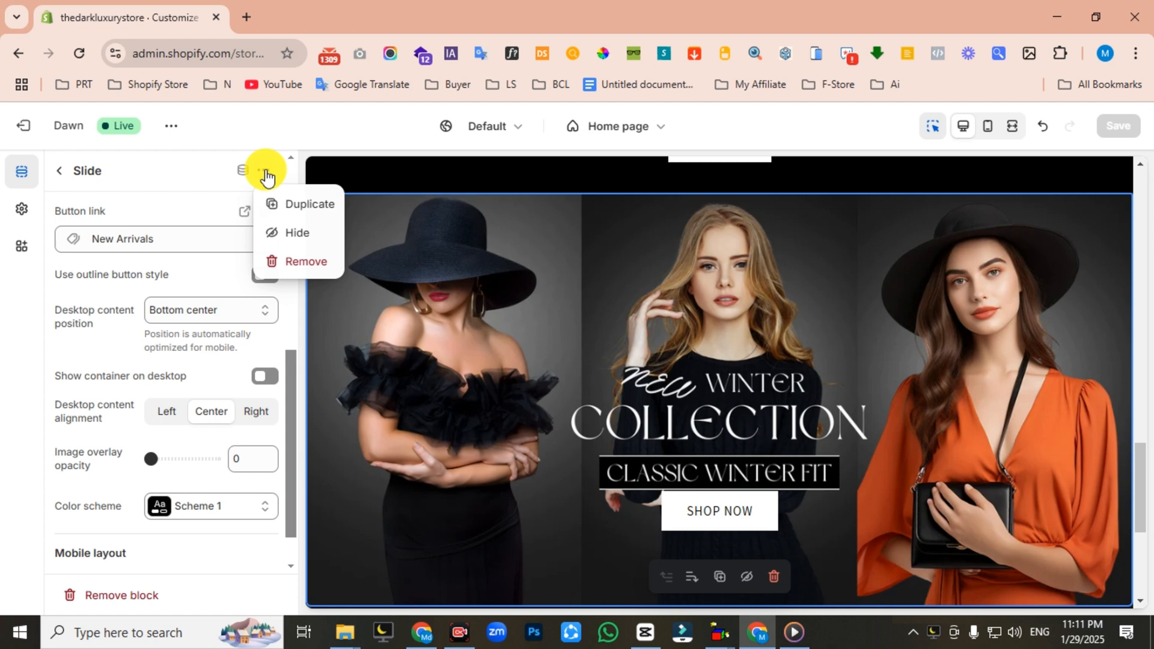
pyautogui.click(301, 209)
pyautogui.click(55, 175)
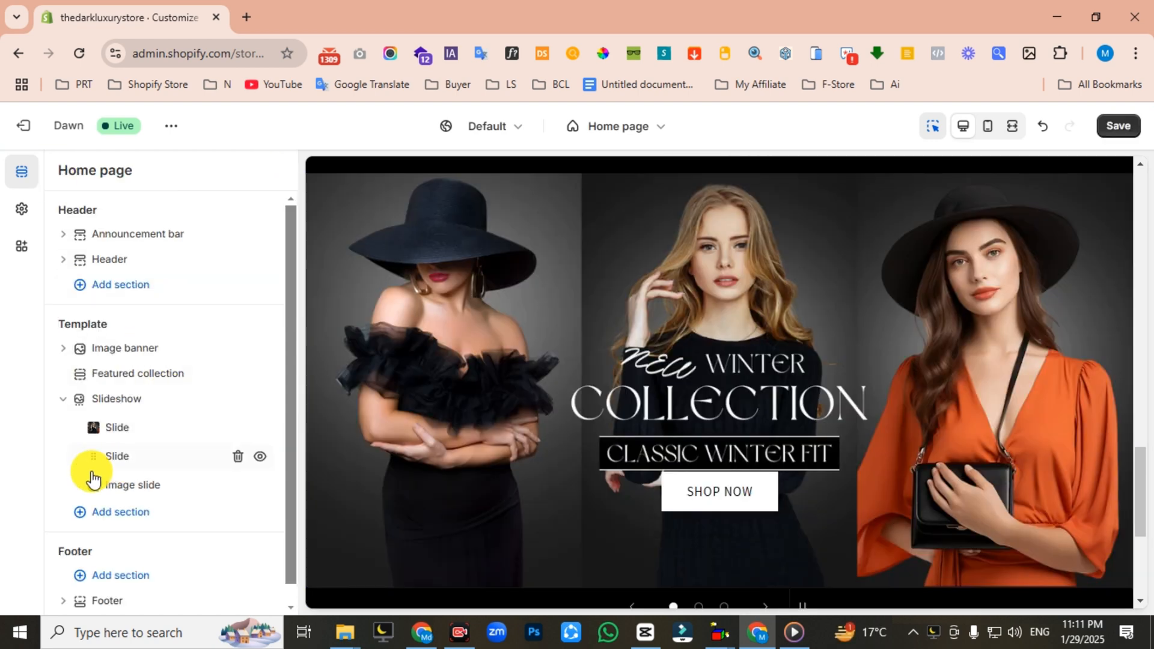
pyautogui.click(238, 485)
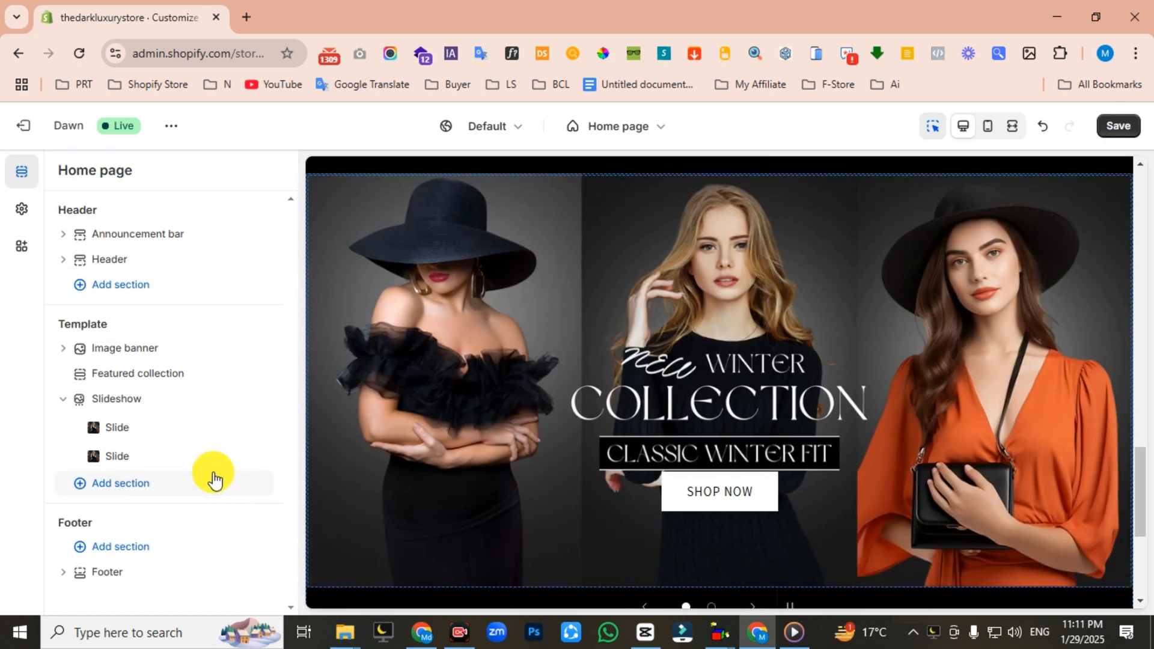
# - Set Slideshow_banner-2.png as the image of the slideshow's second slide and save the theme
pyautogui.click(120, 457)
pyautogui.click(215, 241)
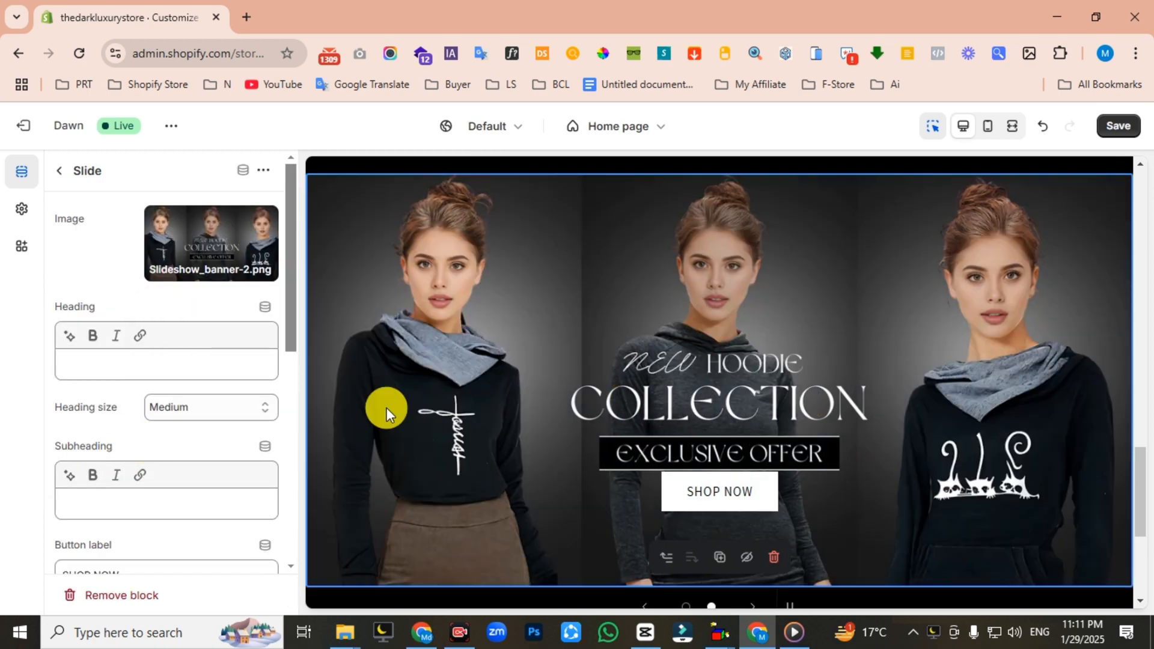
pyautogui.click(1118, 129)
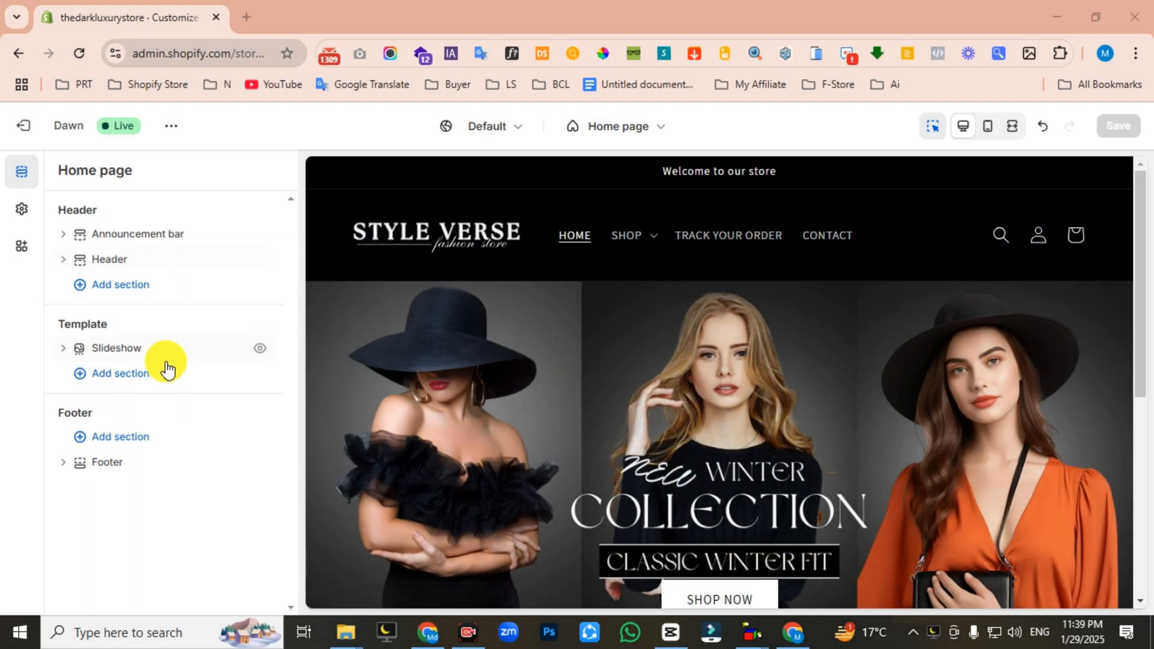
# - Add a Collection list section below the slideshow and set its heading to SHOP CATEGOIES in bold
pyautogui.click(86, 373)
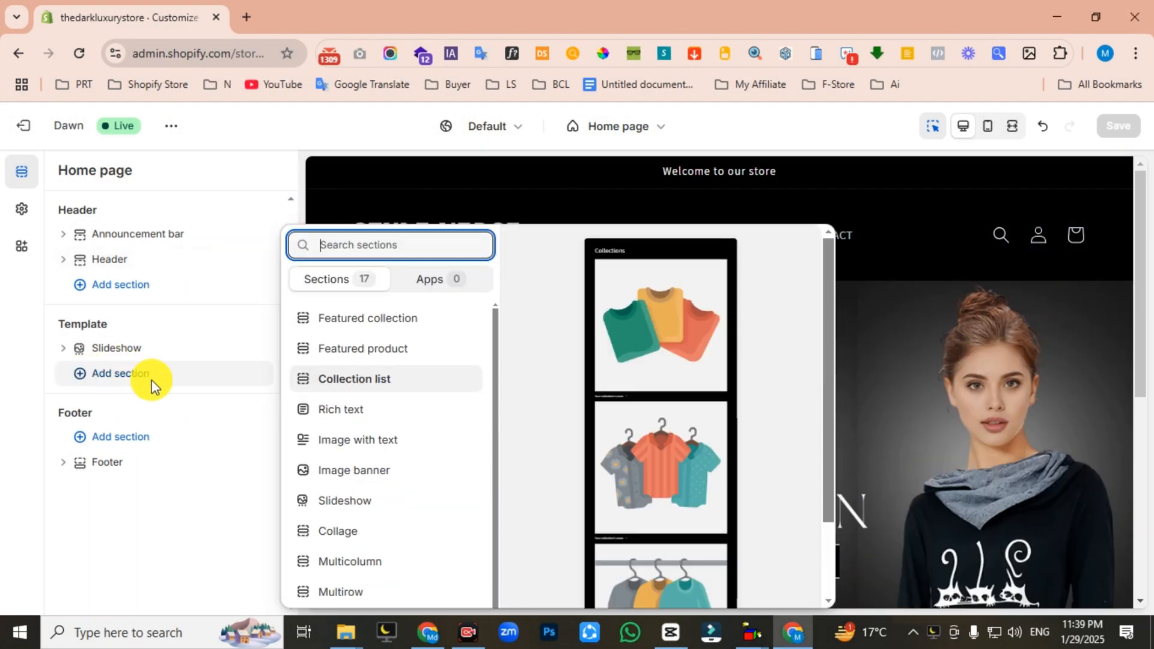
pyautogui.click(344, 390)
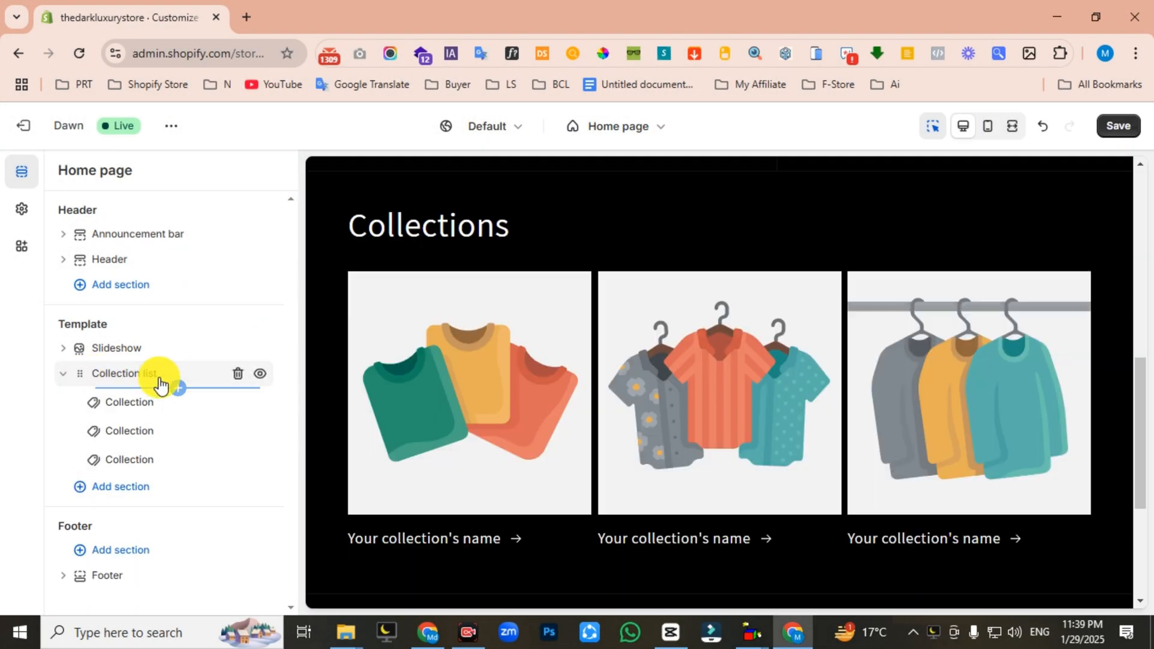
pyautogui.click(127, 375)
pyautogui.doubleClick(91, 275)
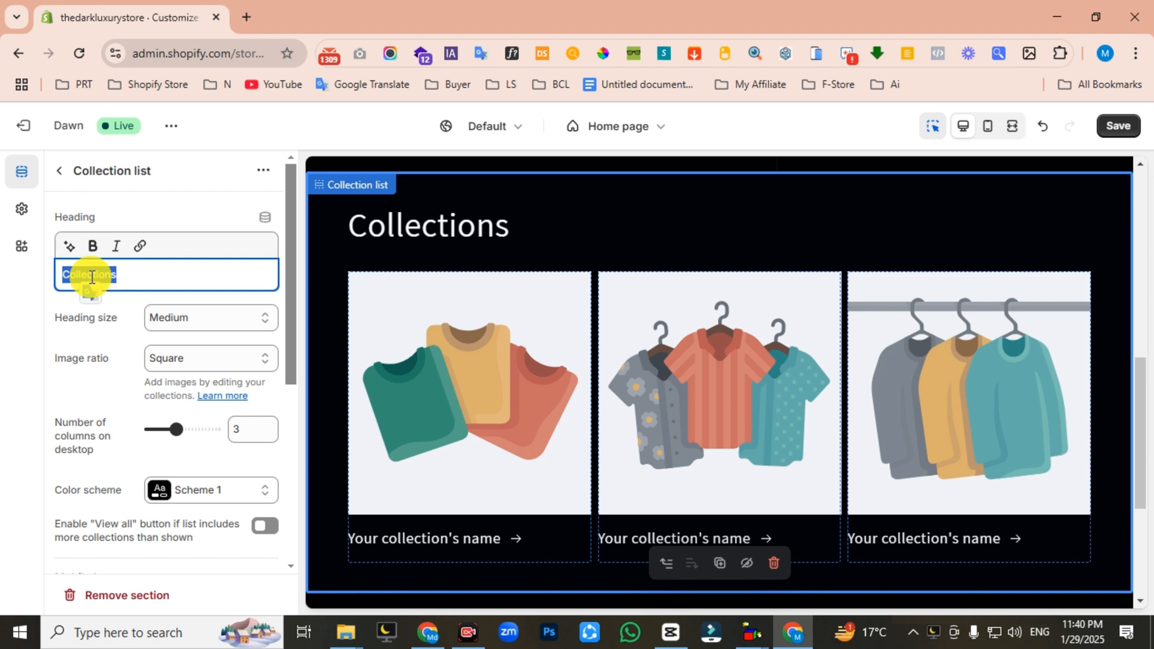
pyautogui.write('SHOP CATEGOIES')
pyautogui.click(89, 377)
# - Set the collection list's image ratio to Adapt to image, with 4 columns on desktop and 2 columns on mobile
pyautogui.click(195, 361)
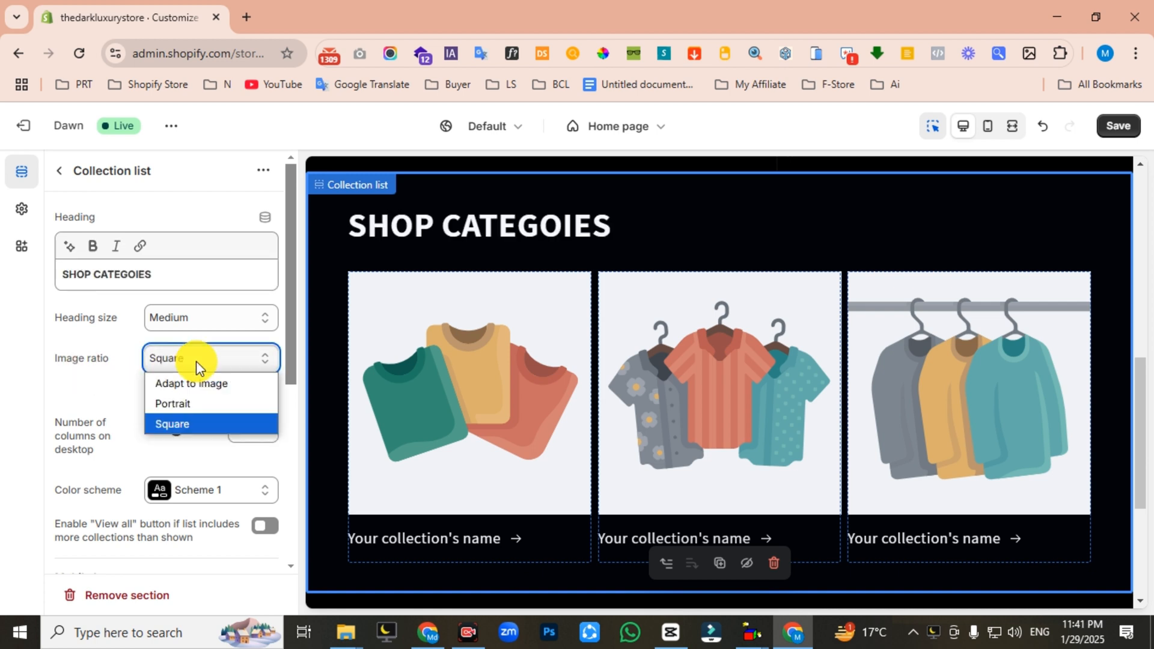
pyautogui.click(189, 382)
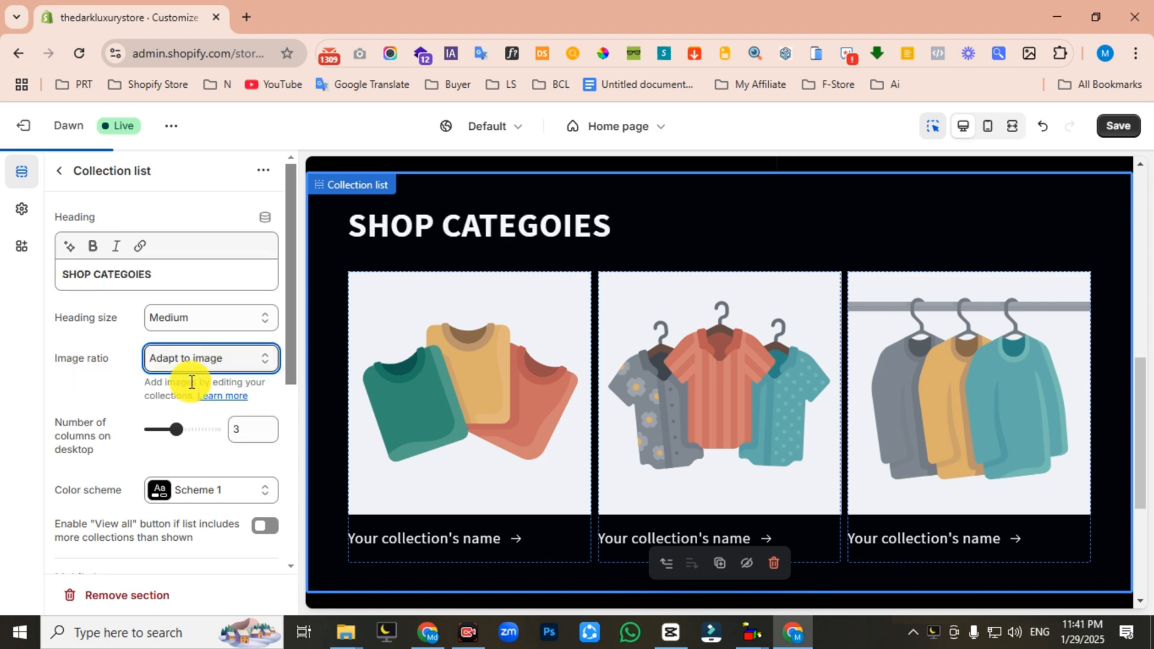
pyautogui.moveTo(160, 440); pyautogui.dragTo(185, 428)
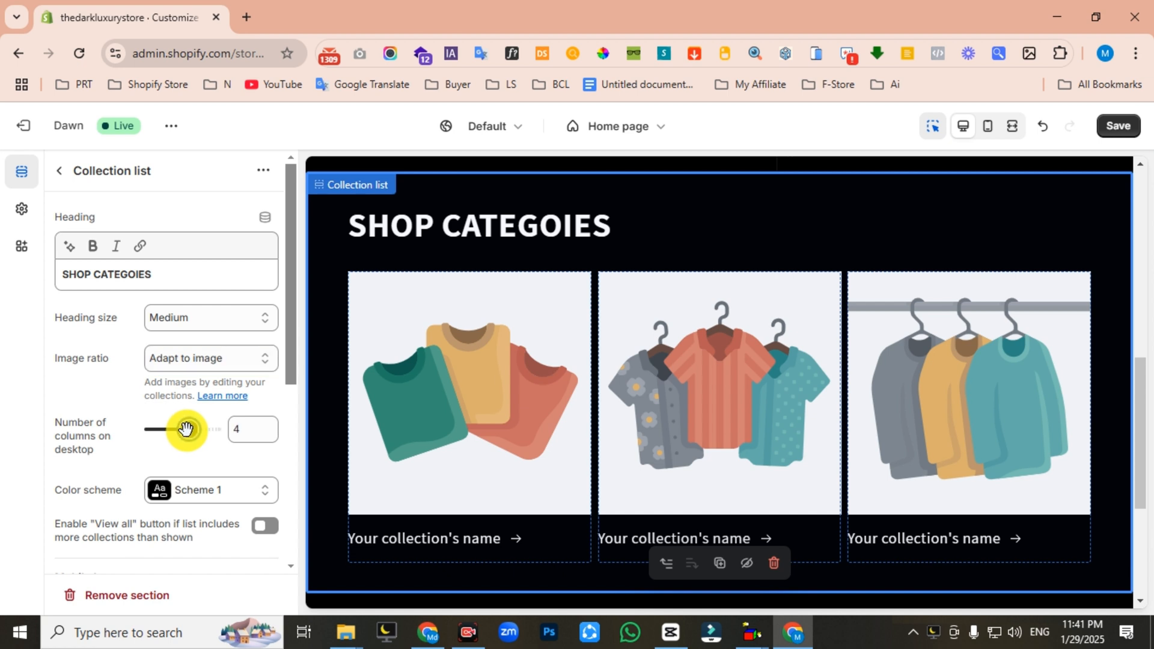
pyautogui.scroll(-2, 157, 432)
pyautogui.scroll(-2, 157, 431)
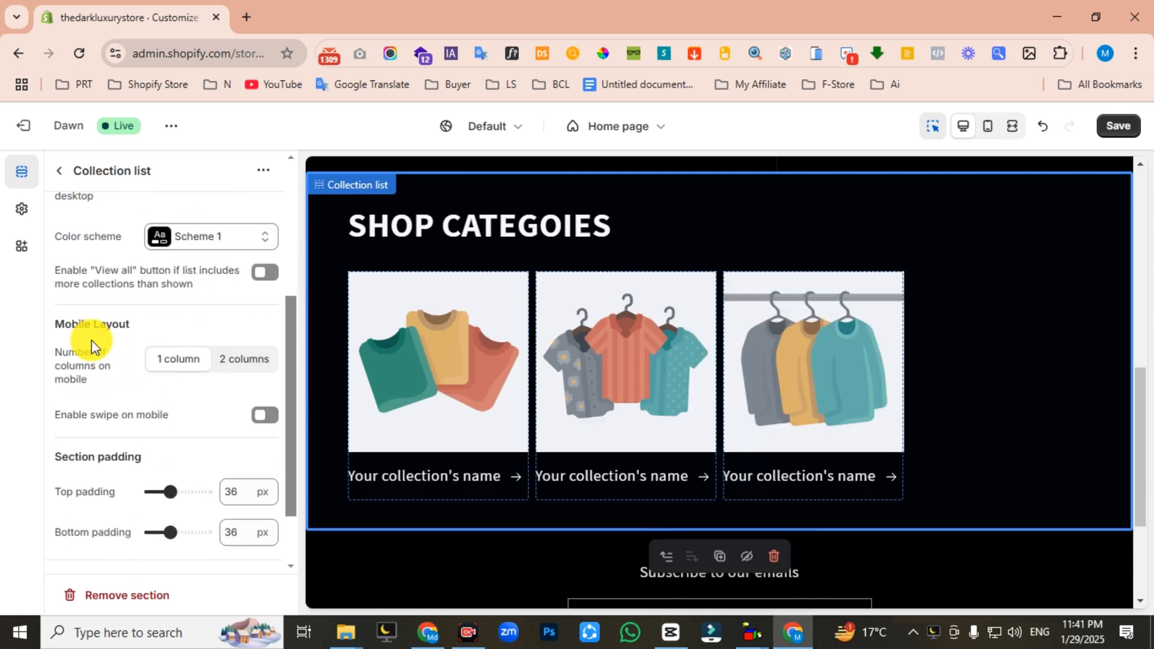
pyautogui.click(235, 360)
# - Add custom CSS to the collection list giving .full-unstyled-link text-decoration none, color currentColor, color black and display block
pyautogui.scroll(-1, 192, 375)
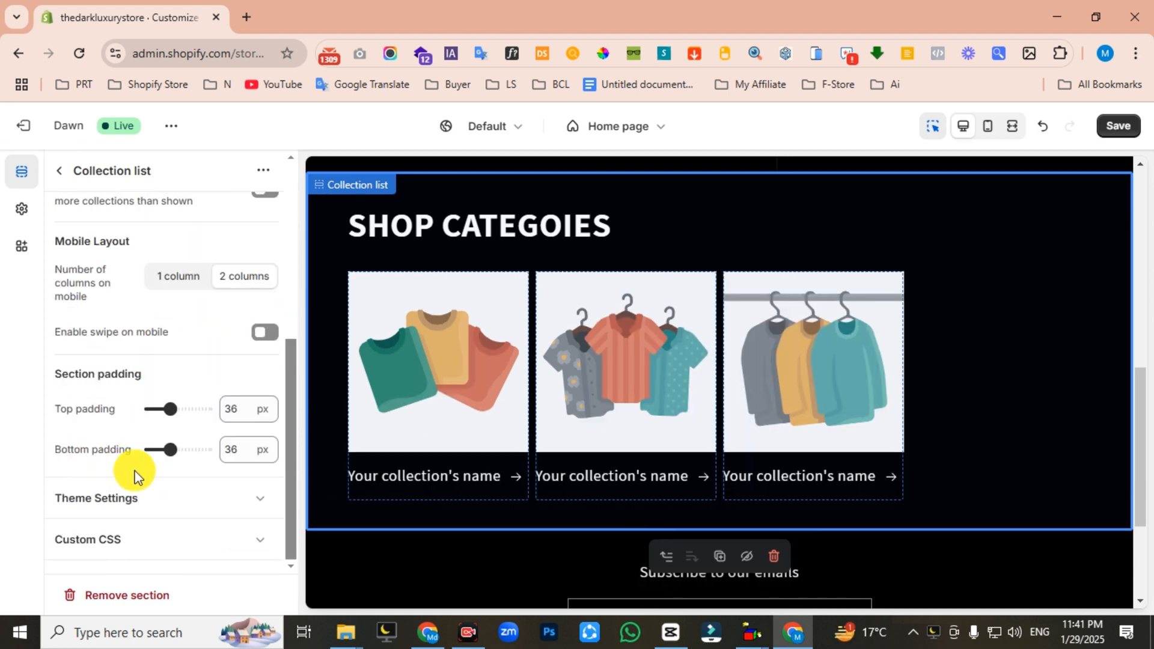
pyautogui.click(110, 539)
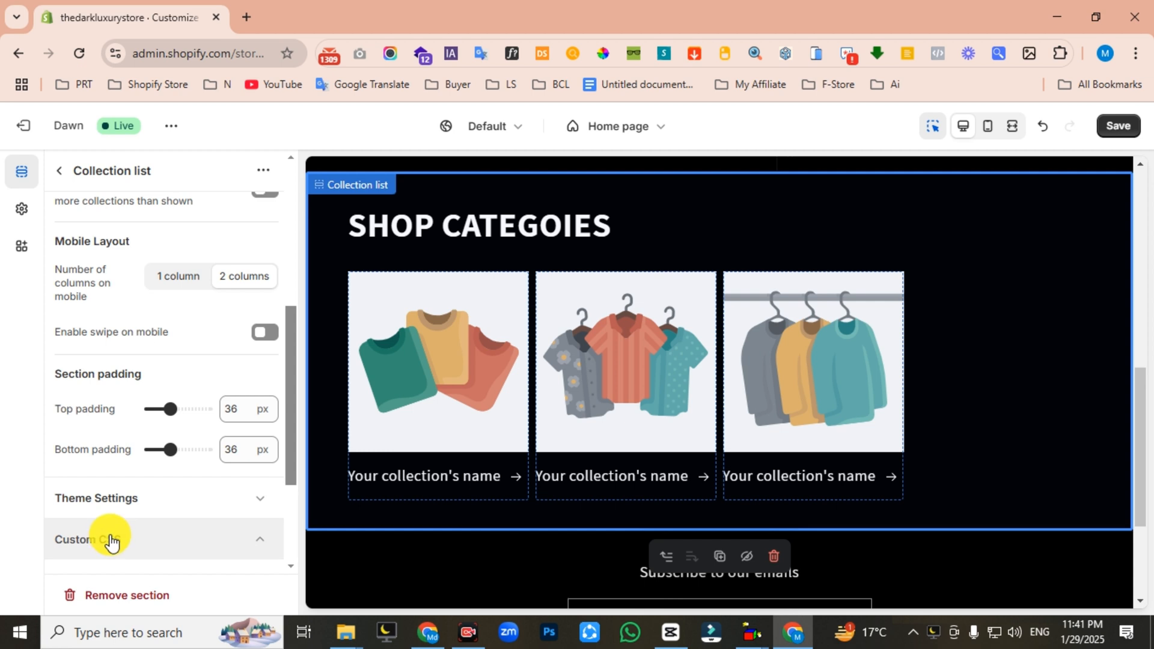
pyautogui.click(137, 460)
pyautogui.write('.full-unstyled-link {   text-decoration: none;   color: currentColor;   color: black;   display: block; }')
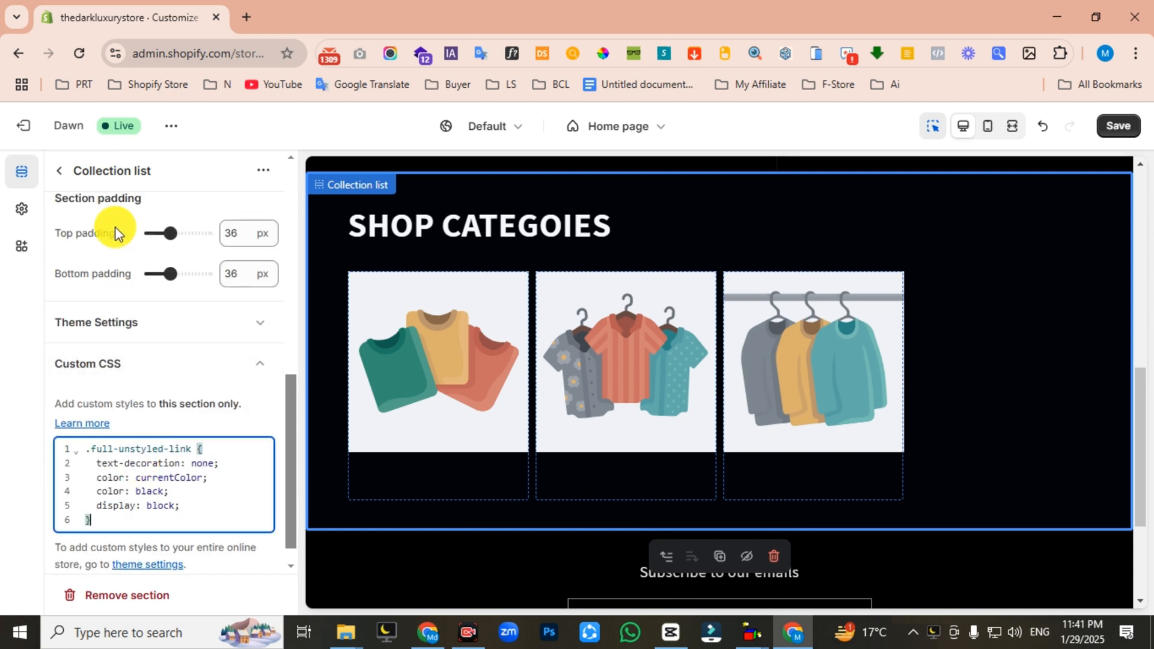
# - Add a fourth collection block to the collection list and assign the Hoodies collection to the first block
pyautogui.click(60, 171)
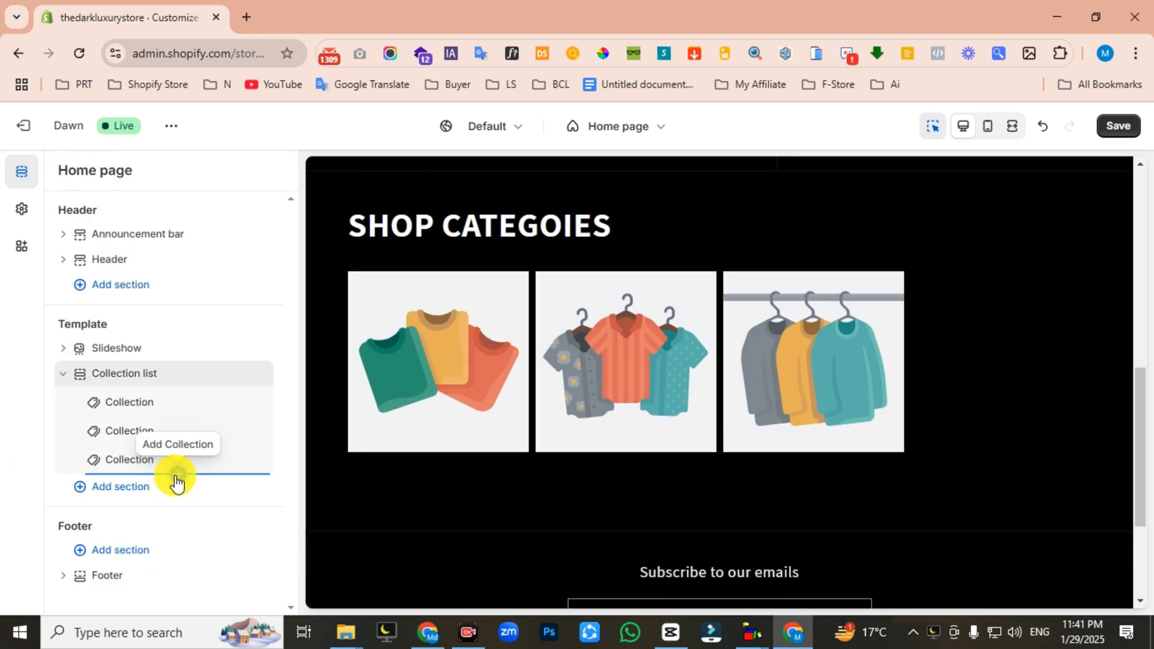
pyautogui.click(176, 477)
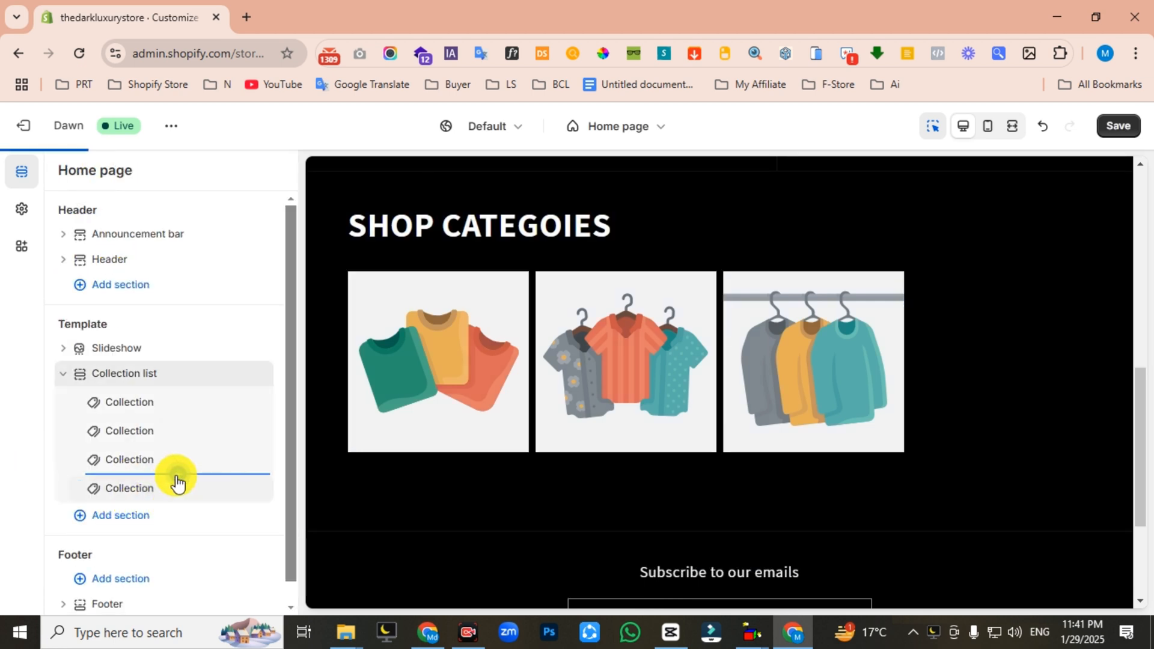
pyautogui.click(122, 411)
pyautogui.click(193, 231)
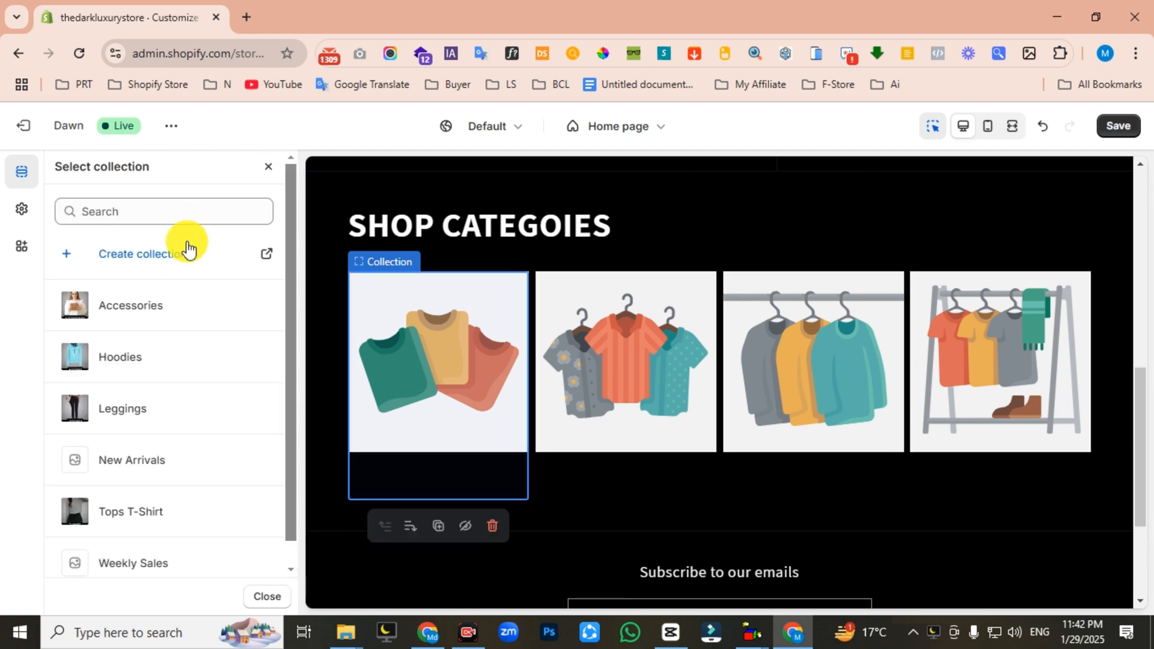
pyautogui.click(138, 355)
pyautogui.click(63, 174)
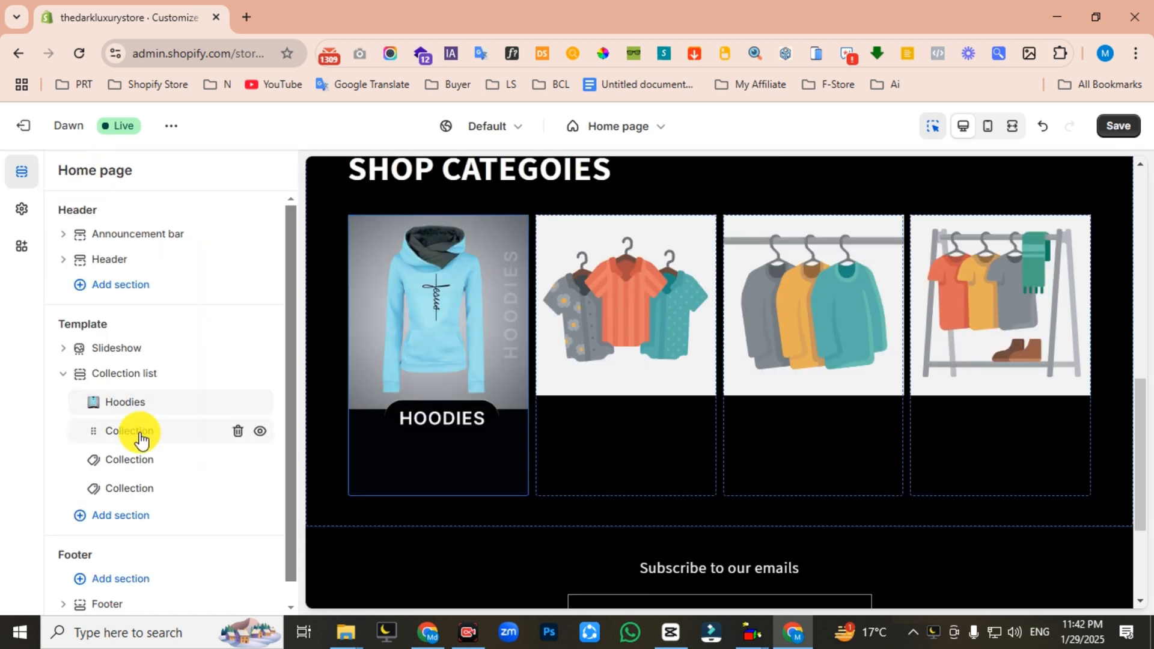
# - Assign the Leggings collection to the second block of the collection list
pyautogui.click(131, 432)
pyautogui.click(193, 223)
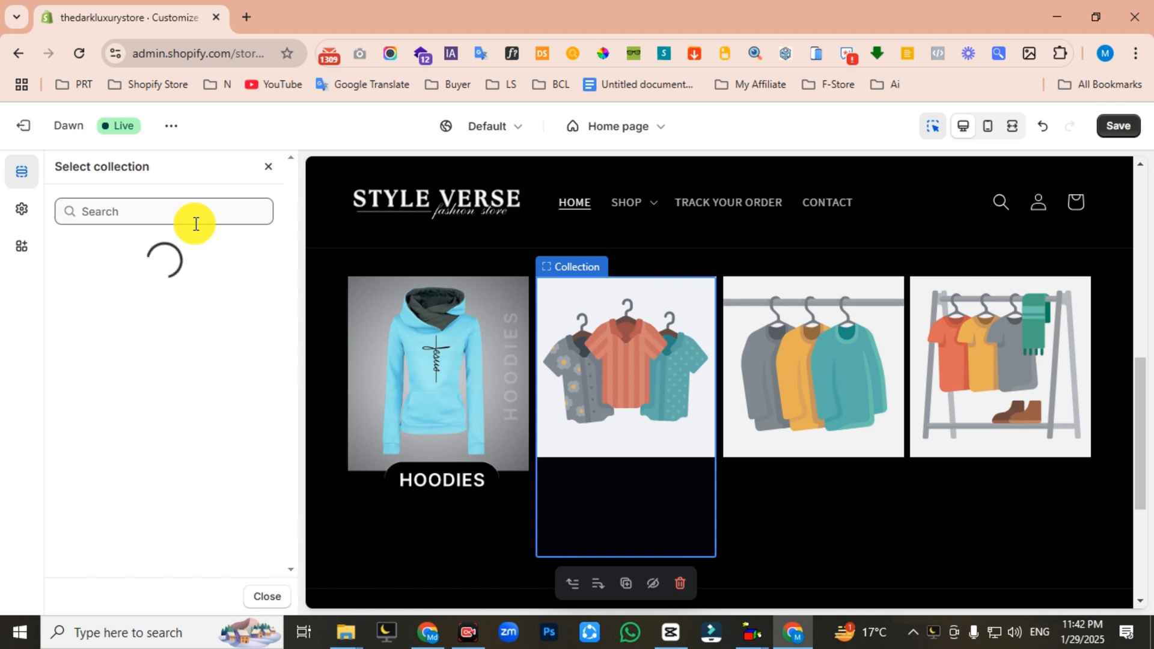
pyautogui.click(122, 408)
pyautogui.click(60, 172)
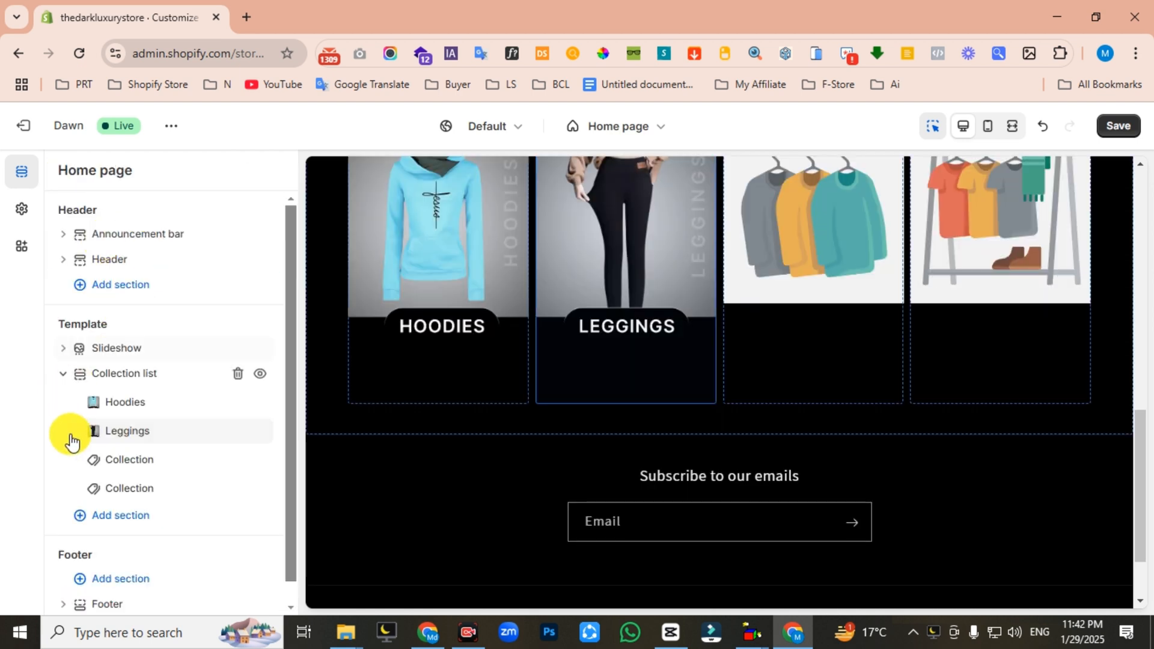
# - Assign Tops T-Shirt to the third collection block and Accessories to the fourth, and save the theme
pyautogui.click(131, 458)
pyautogui.click(210, 220)
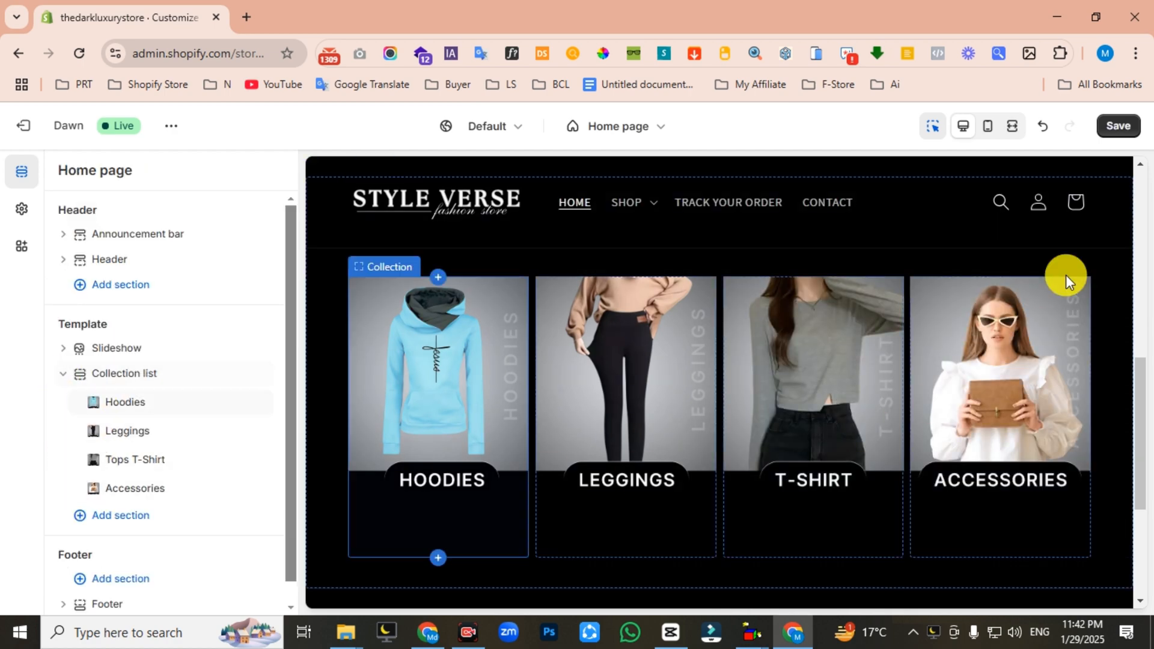
pyautogui.click(1118, 125)
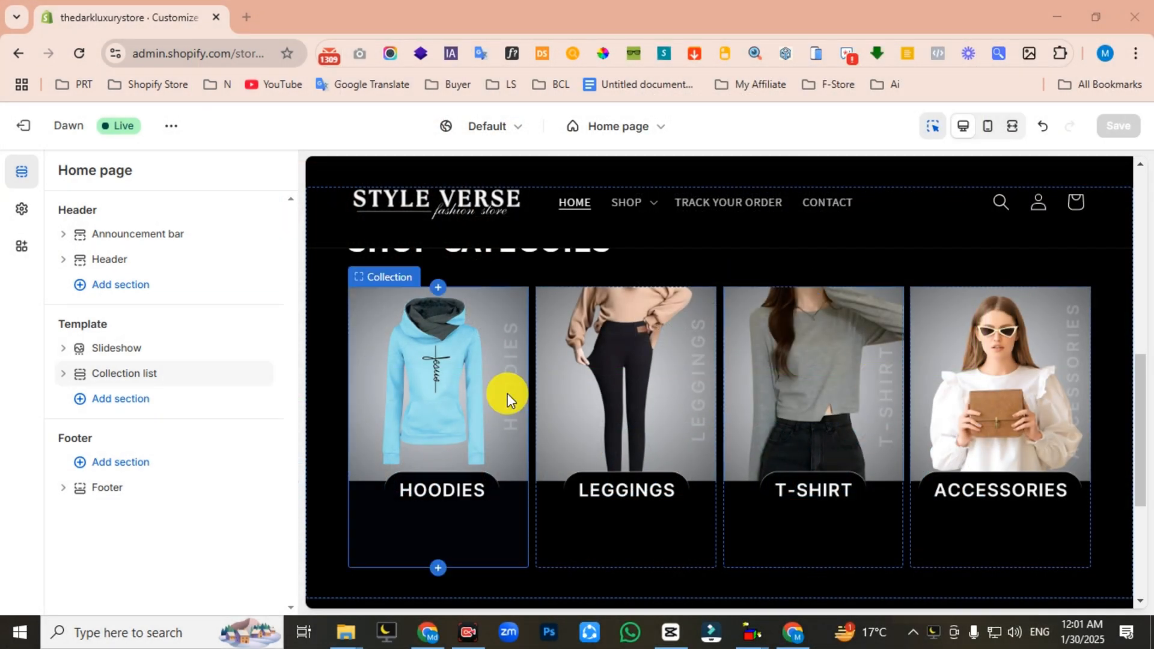
# - Set the headings font to Poppins in the theme's typography settings
pyautogui.click(24, 210)
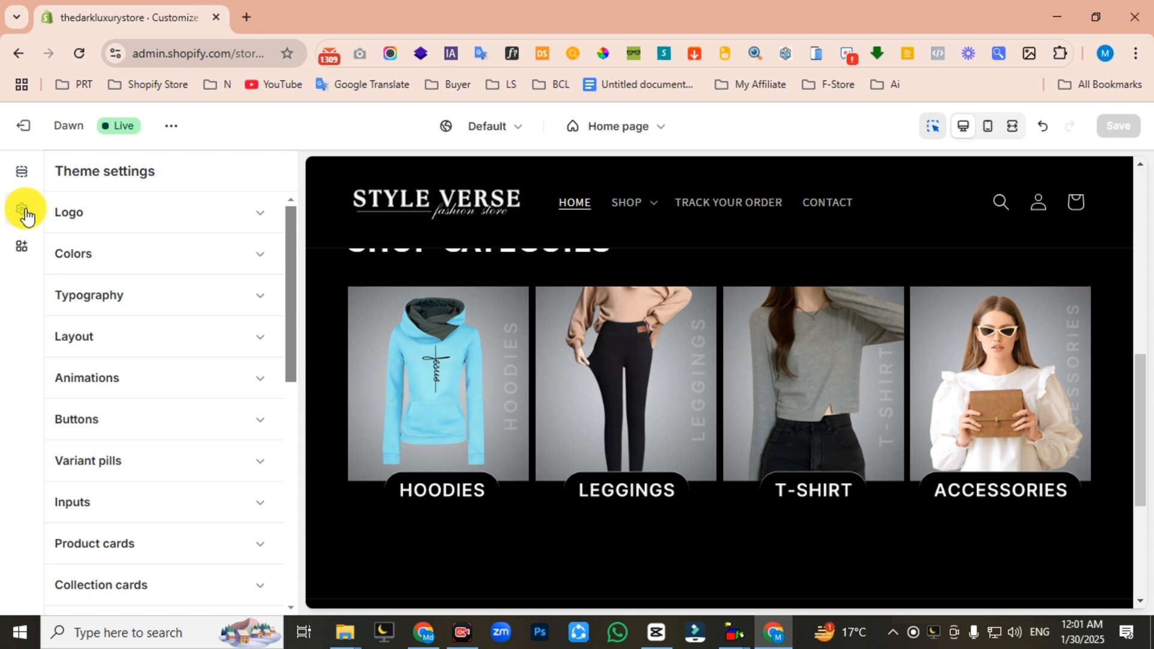
pyautogui.click(117, 303)
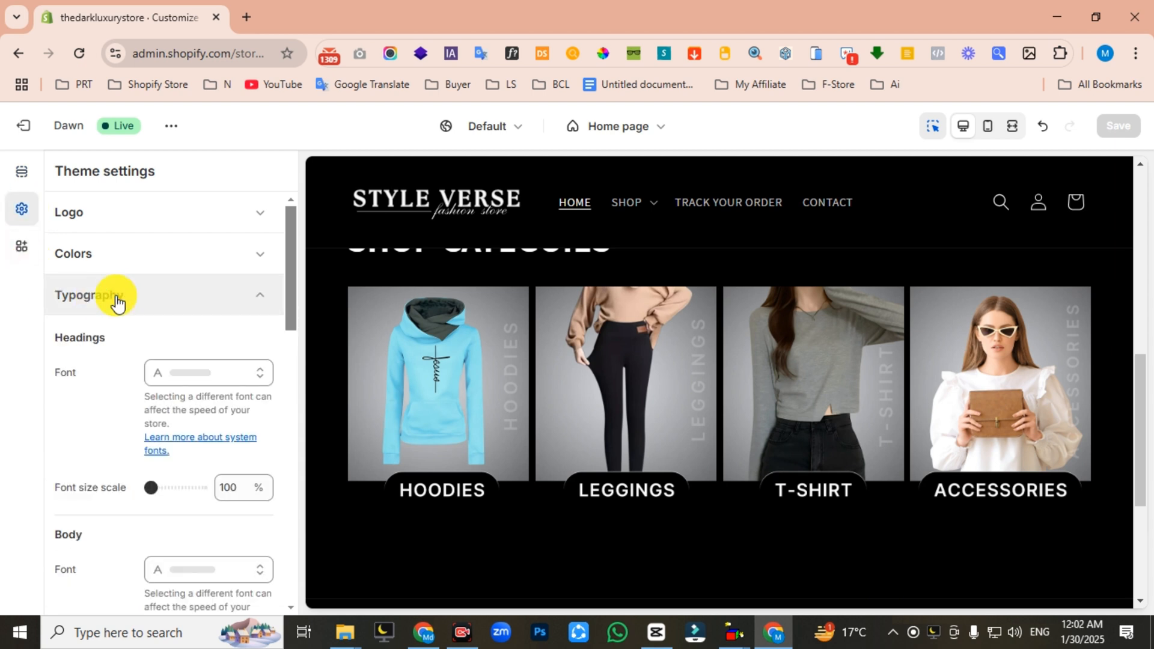
pyautogui.click(185, 378)
pyautogui.click(100, 213)
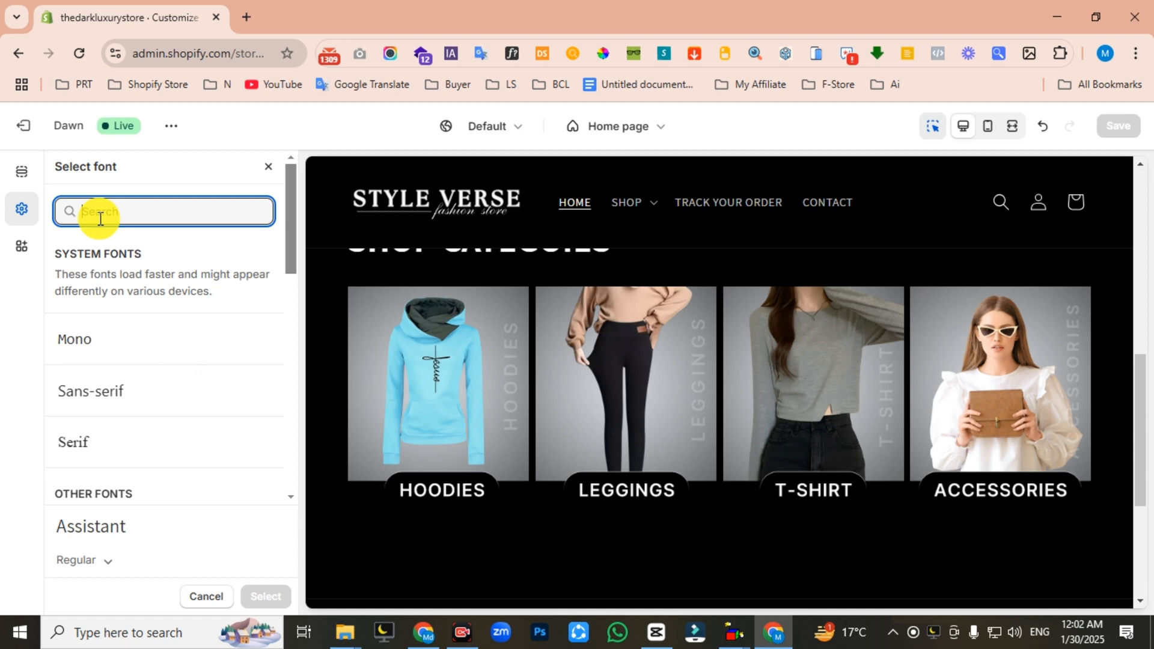
pyautogui.write('Popp')
pyautogui.click(162, 356)
pyautogui.click(265, 597)
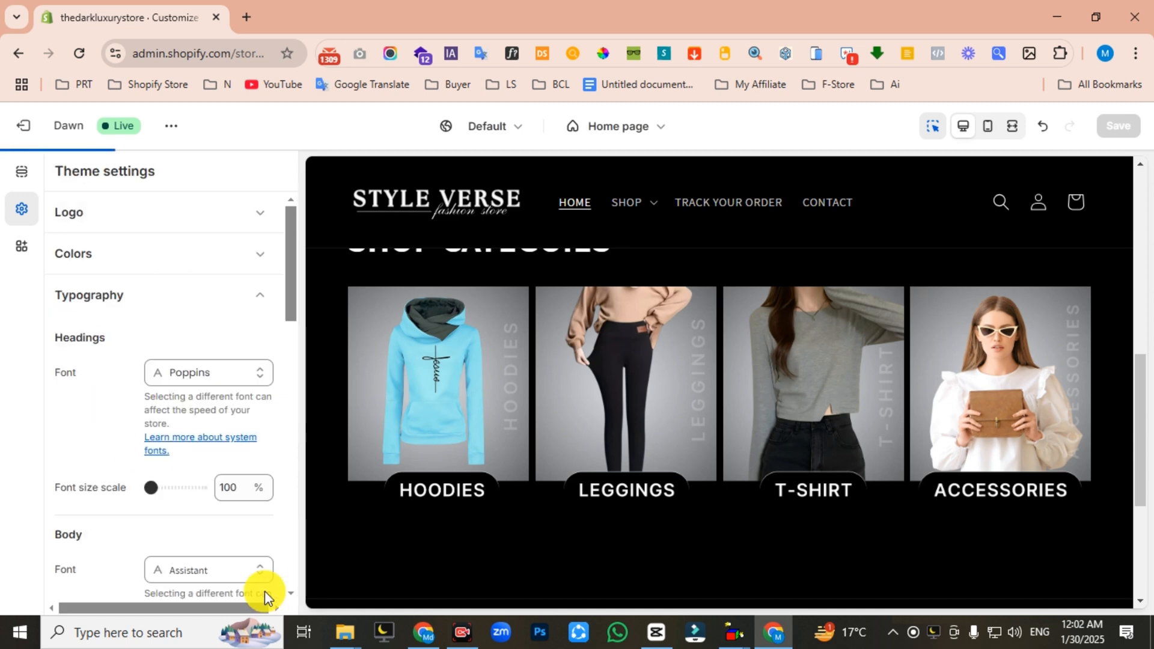
# - Set the body font to Inter in the theme's typography settings
pyautogui.scroll(-2, 257, 591)
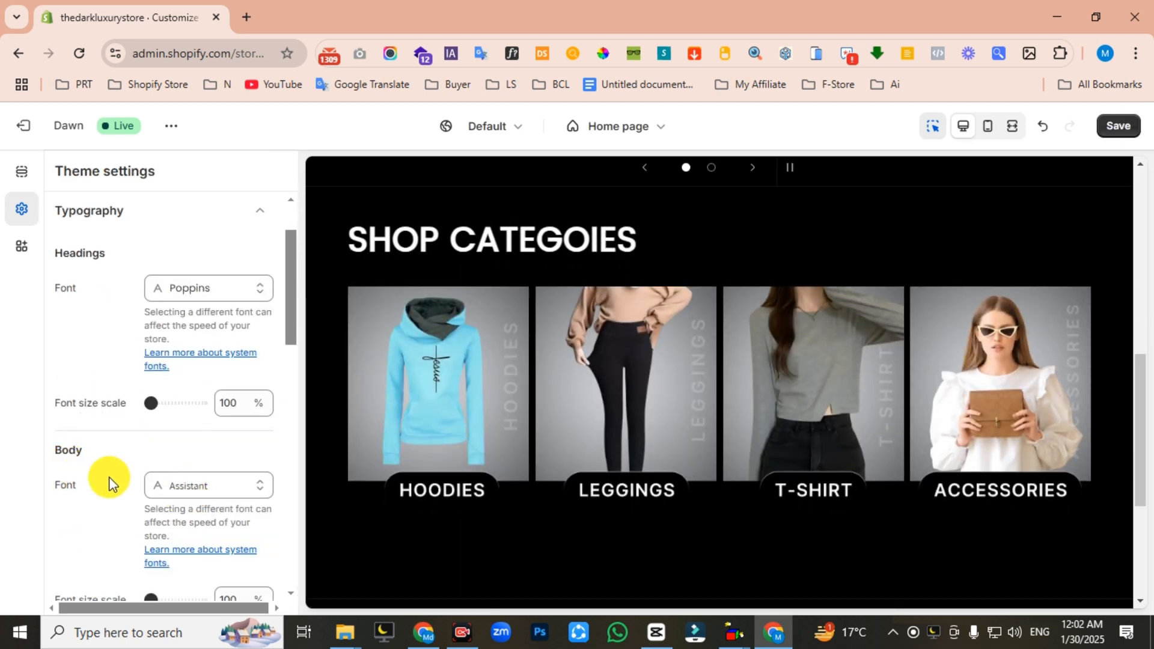
pyautogui.click(190, 485)
pyautogui.click(96, 212)
pyautogui.click(96, 212)
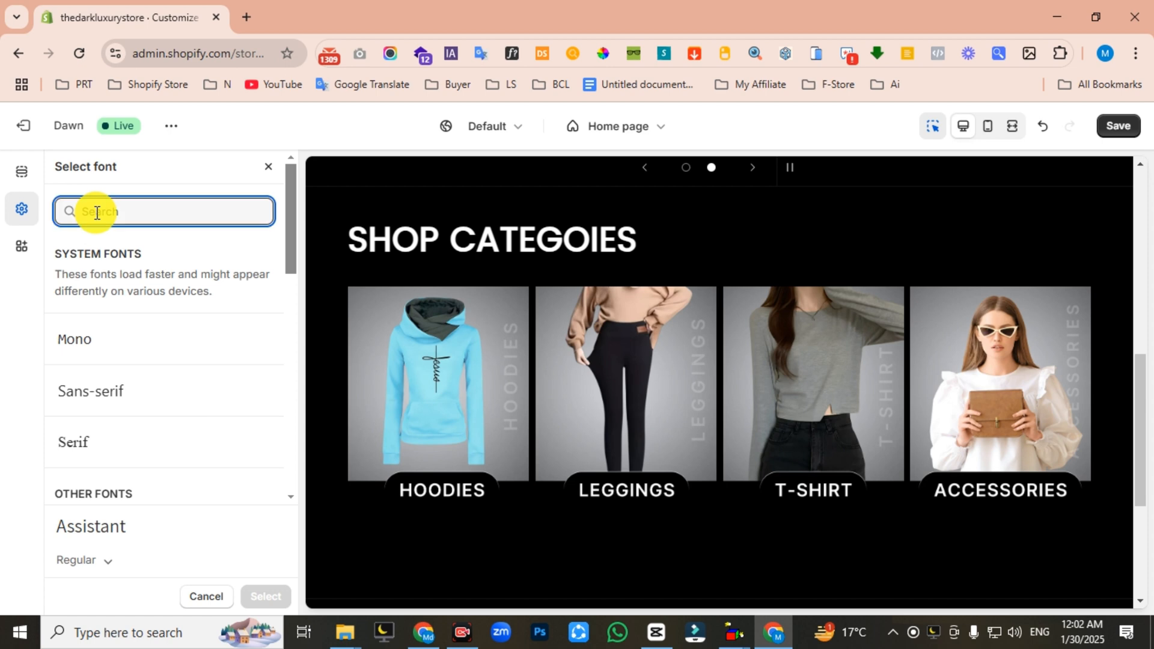
pyautogui.write('Inter')
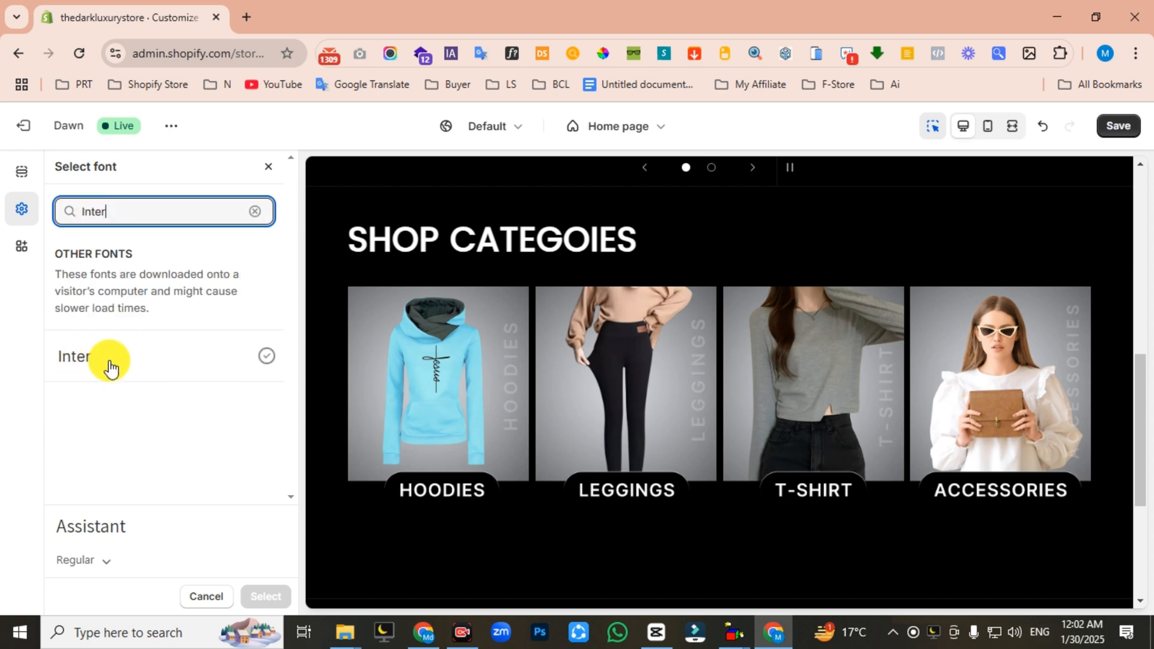
pyautogui.click(109, 365)
pyautogui.click(263, 595)
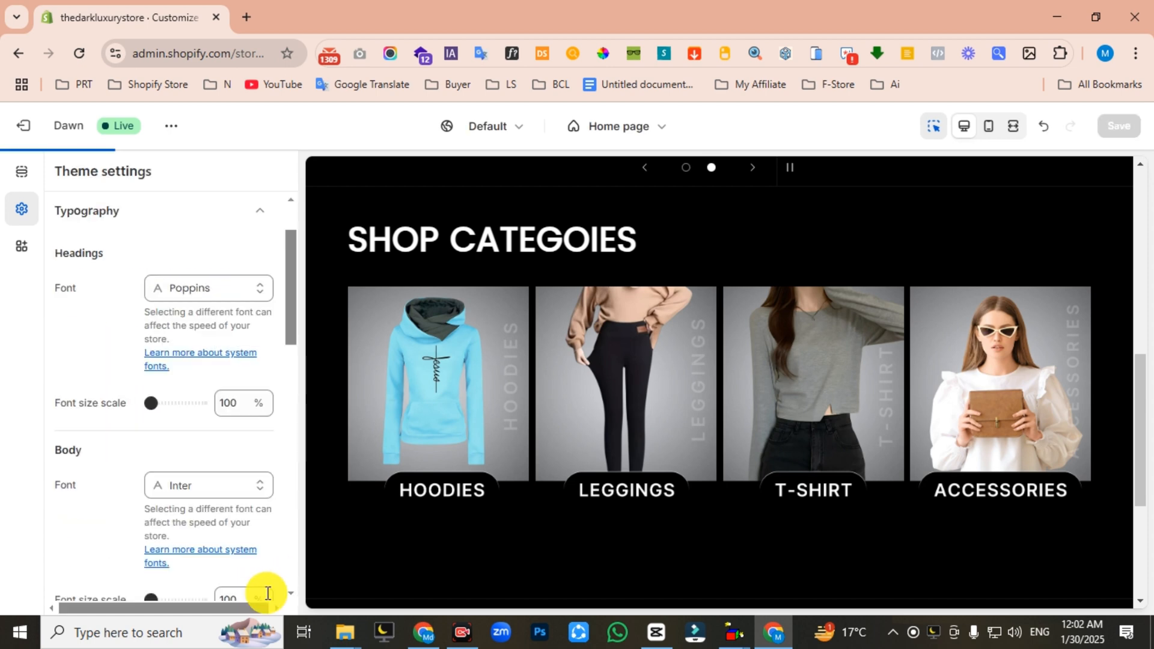
# - Add an Image with text section below the collection list and set its image to ABOUT_US_BANNER.png
pyautogui.click(22, 171)
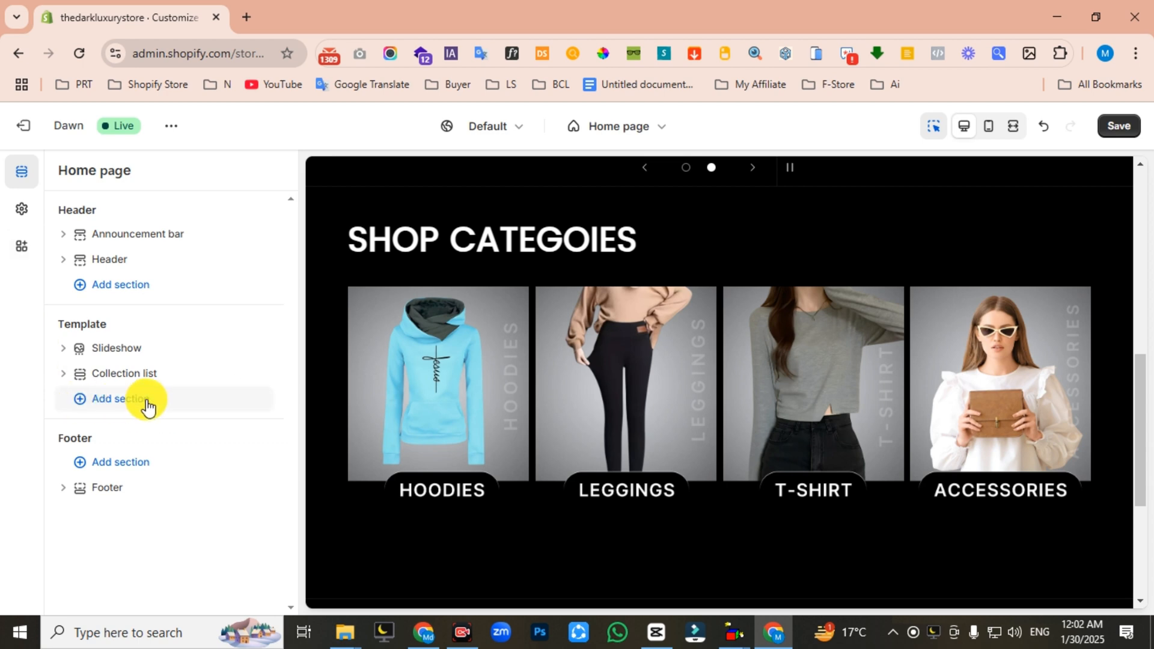
pyautogui.click(128, 409)
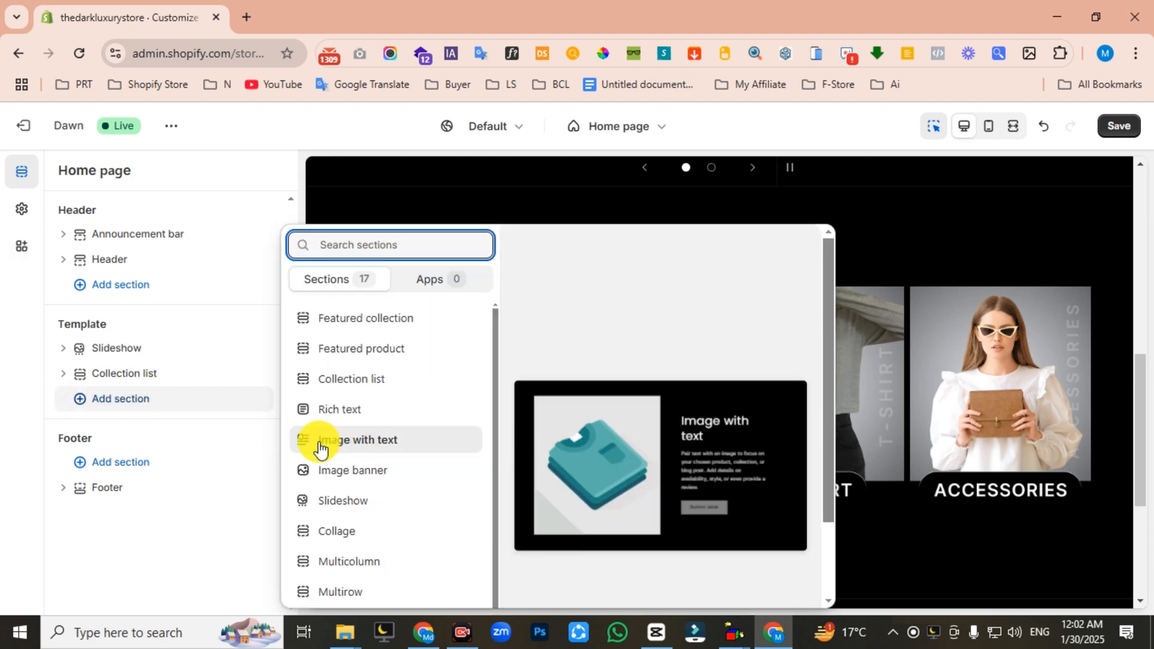
pyautogui.click(362, 447)
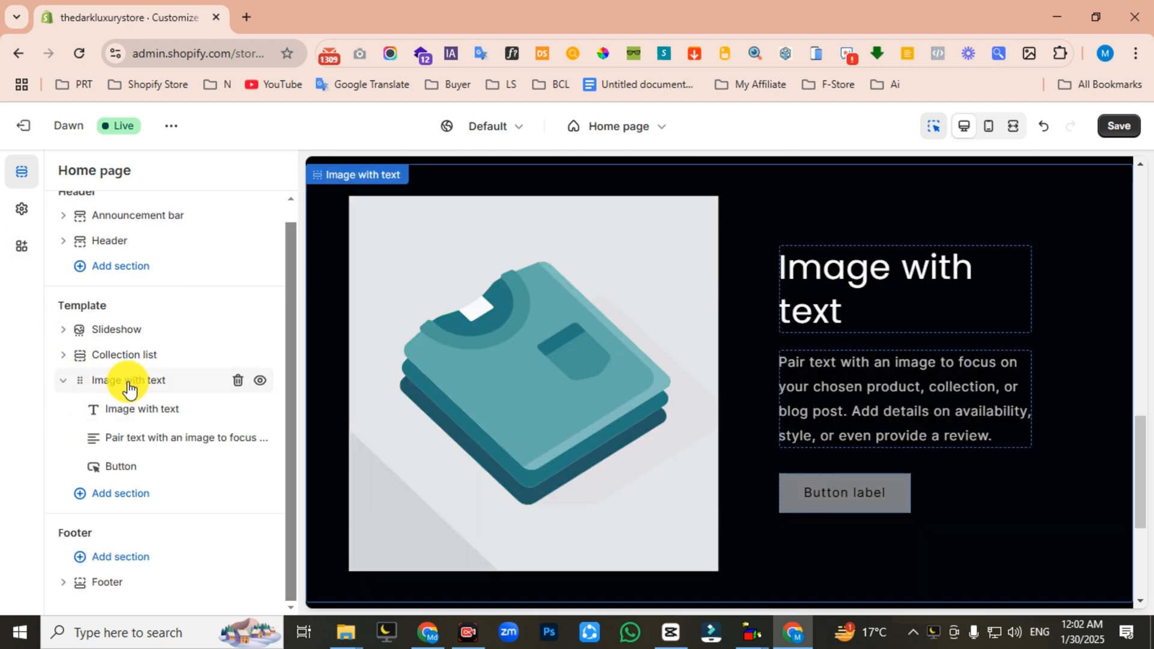
pyautogui.click(128, 384)
pyautogui.click(204, 239)
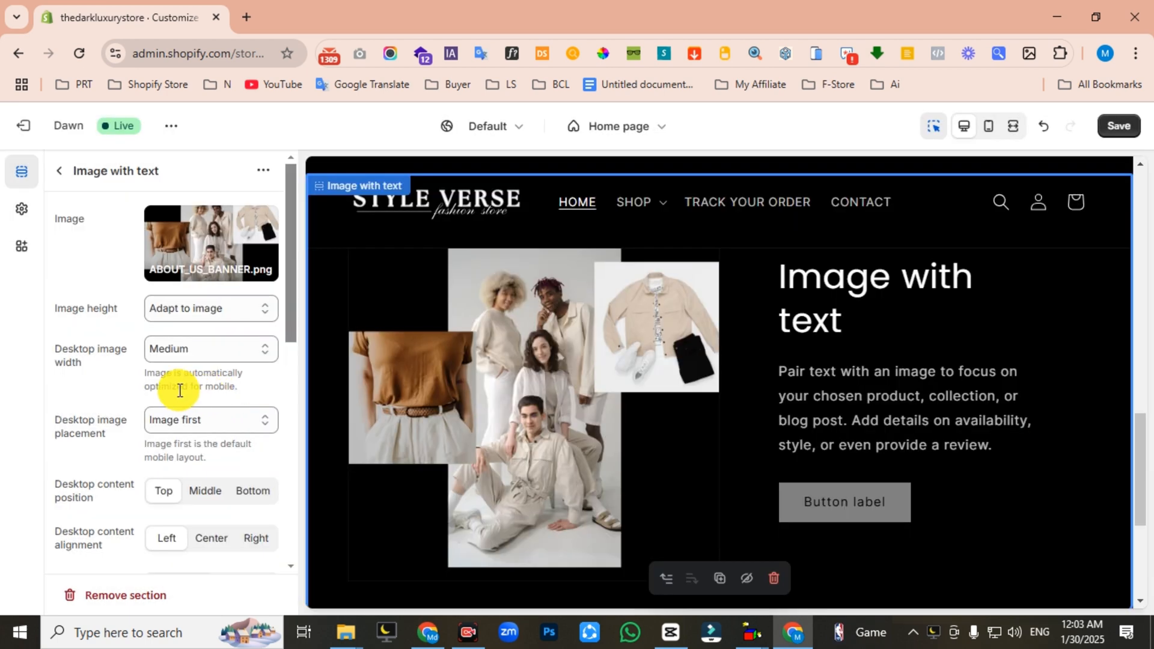
# - Set the mobile content alignment of the Image with text section to Center
pyautogui.scroll(-3, 180, 391)
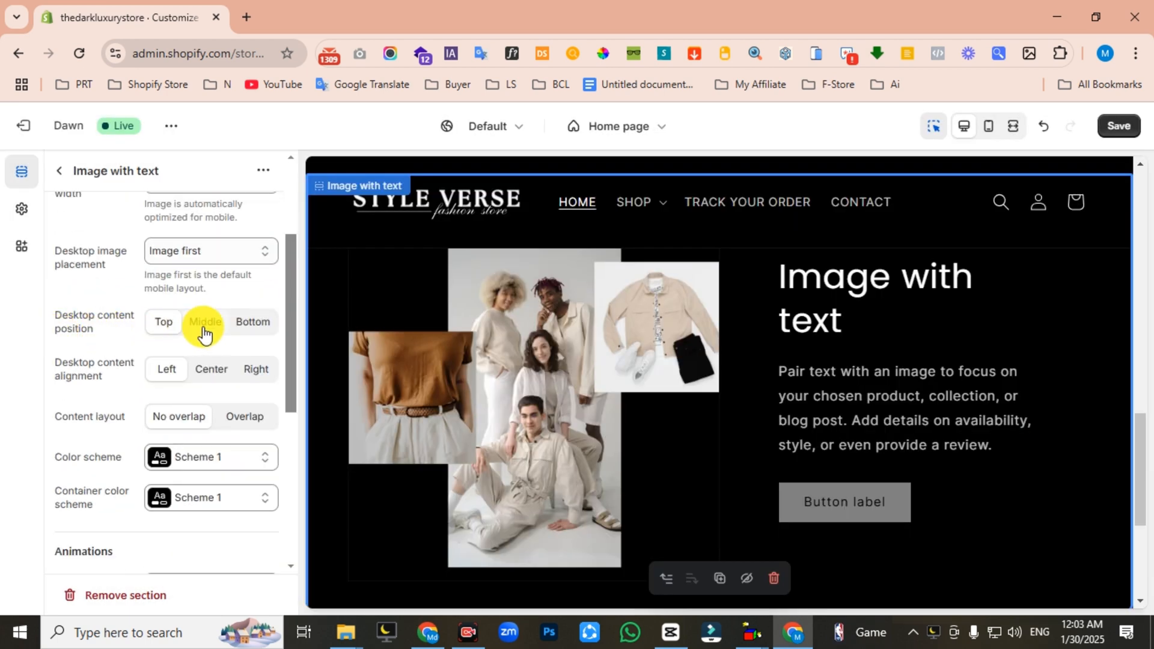
pyautogui.scroll(-4, 197, 335)
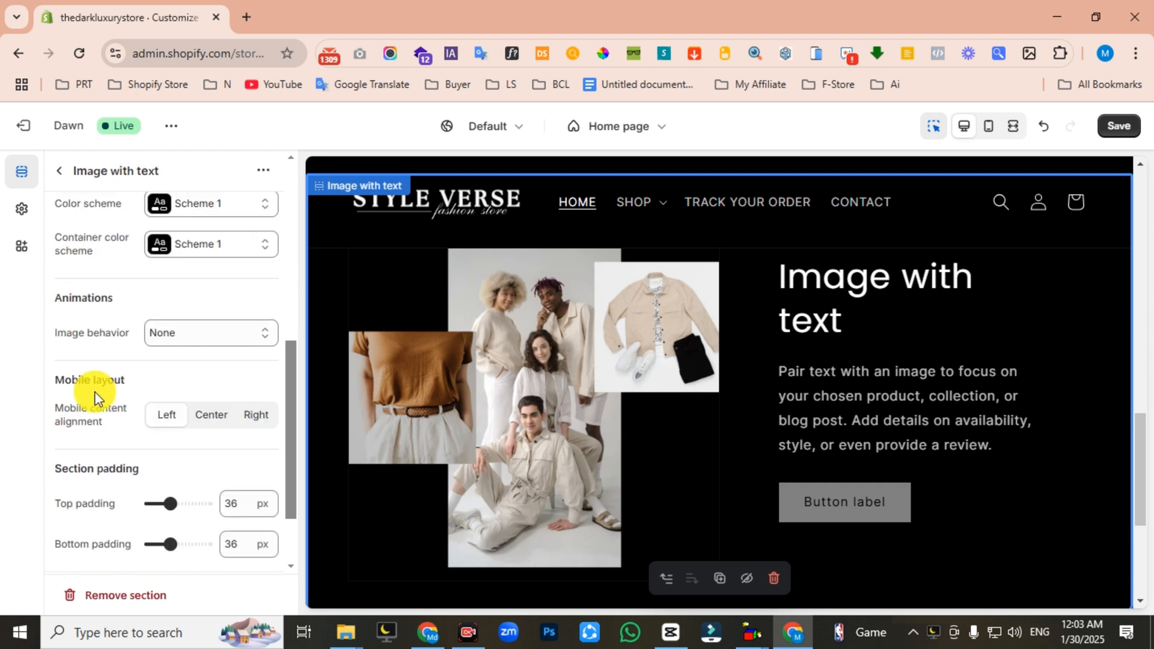
pyautogui.scroll(-2, 181, 330)
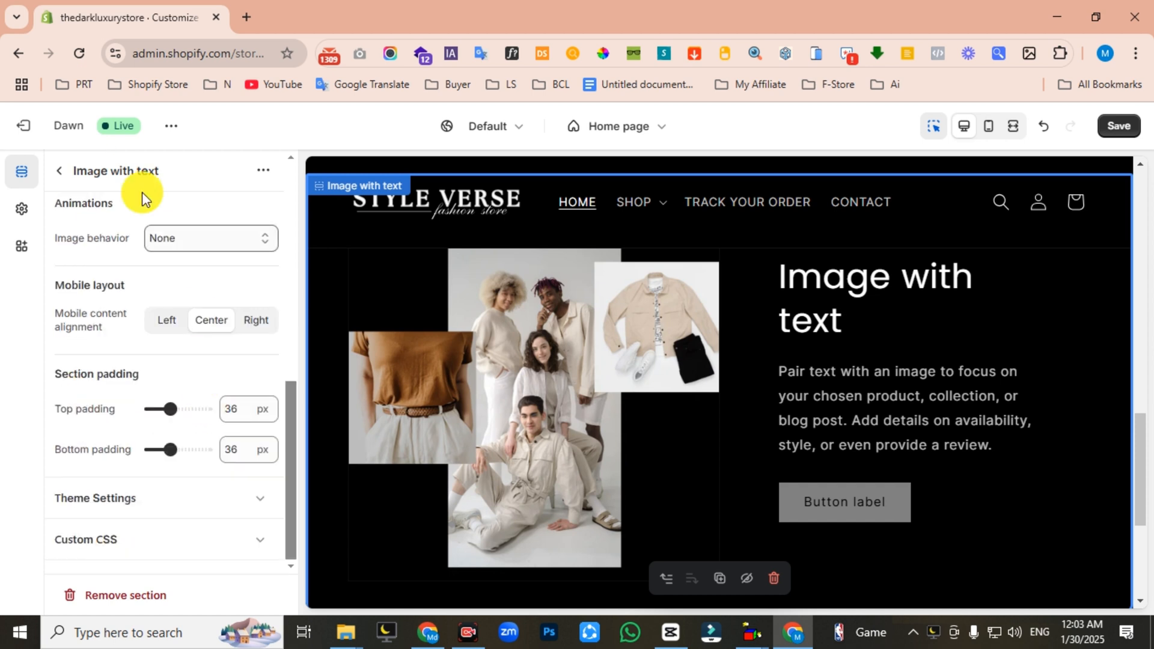
pyautogui.click(60, 172)
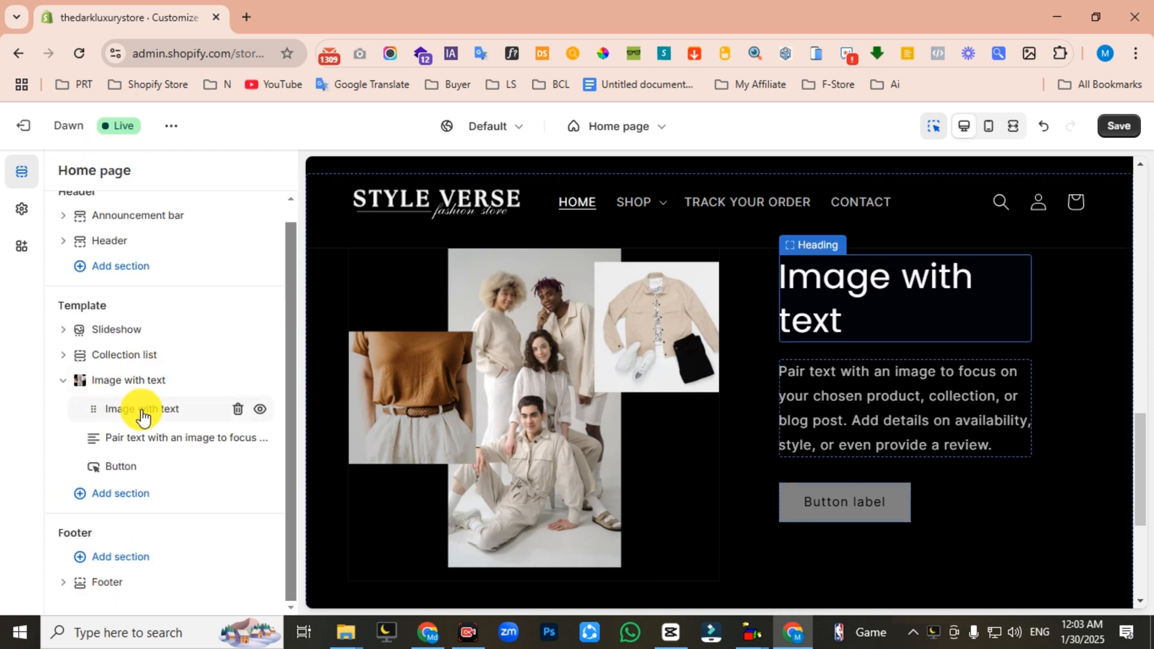
# - Change the heading of the Image with text section to "ABOUT US" and make it bold
pyautogui.click(119, 412)
pyautogui.click(69, 274)
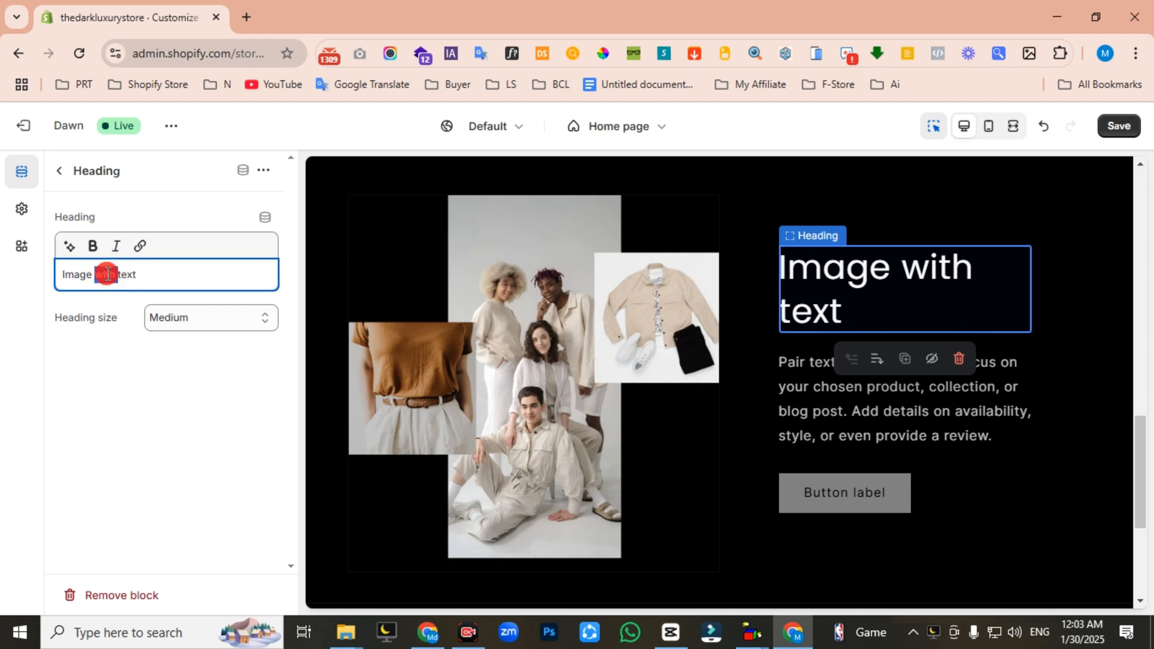
pyautogui.hotkey('ctrl', 'a')
pyautogui.write('ABOUT US')
pyautogui.hotkey('ctrl', 'a')
pyautogui.click(92, 246)
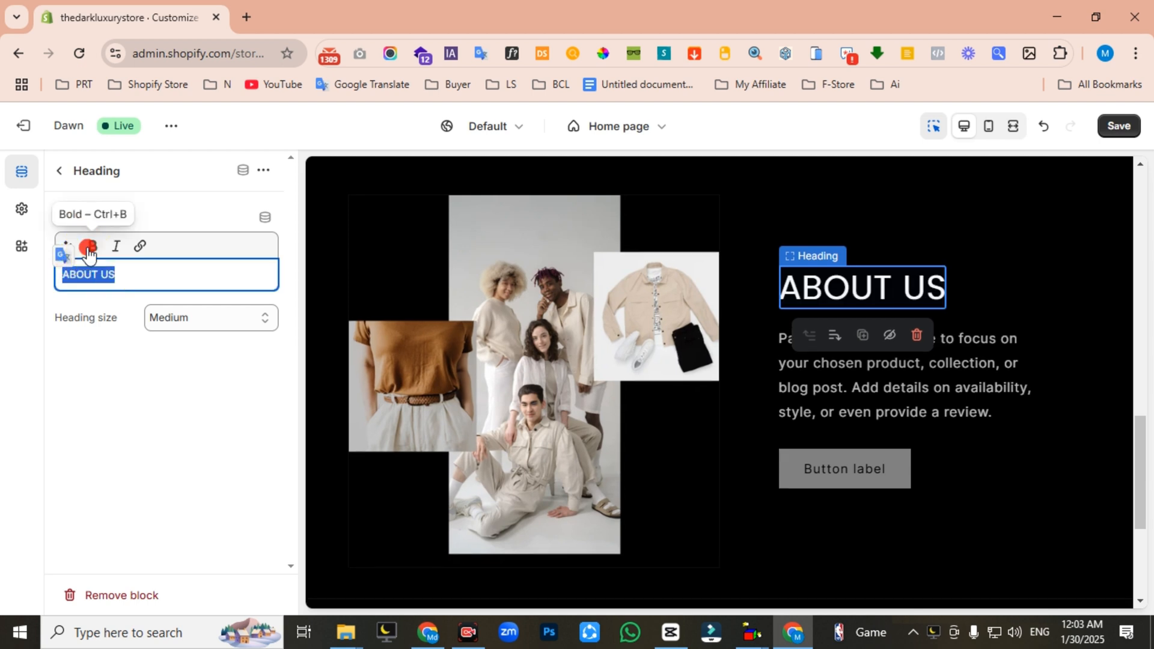
pyautogui.click(59, 171)
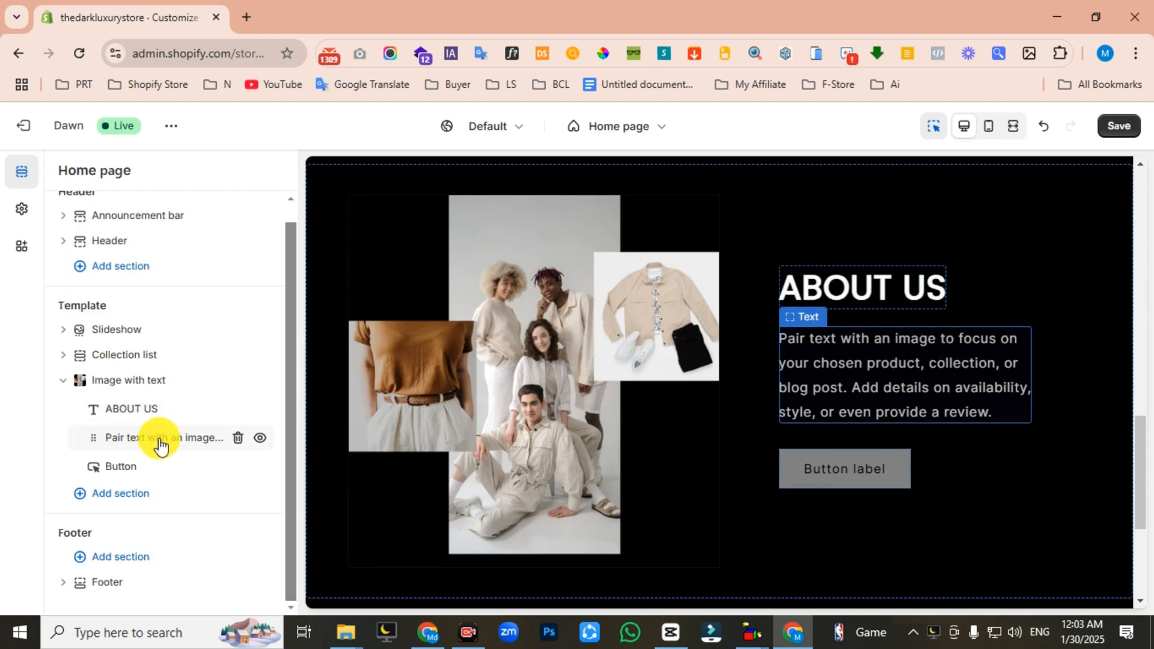
# - Replace the section's body text with the brand description beginning "Welcome to our Style Verse Fashion clothing brand, where fashion meets personality."
pyautogui.click(159, 445)
pyautogui.click(121, 296)
pyautogui.hotkey('ctrl', 'a')
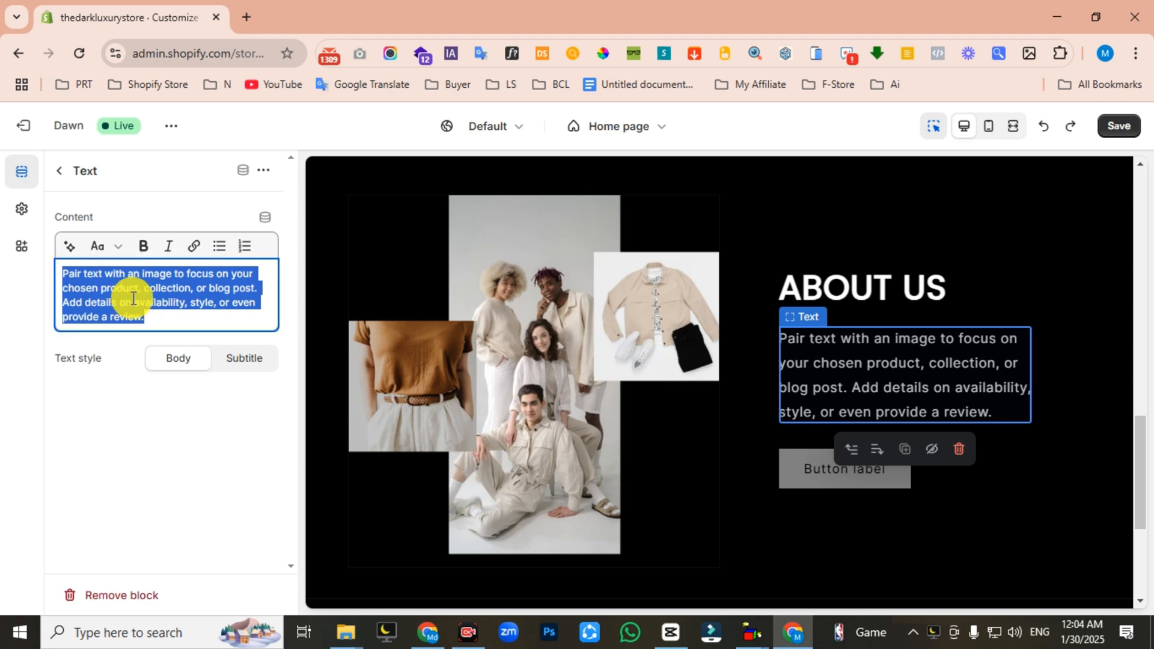
pyautogui.press('BackSpace')
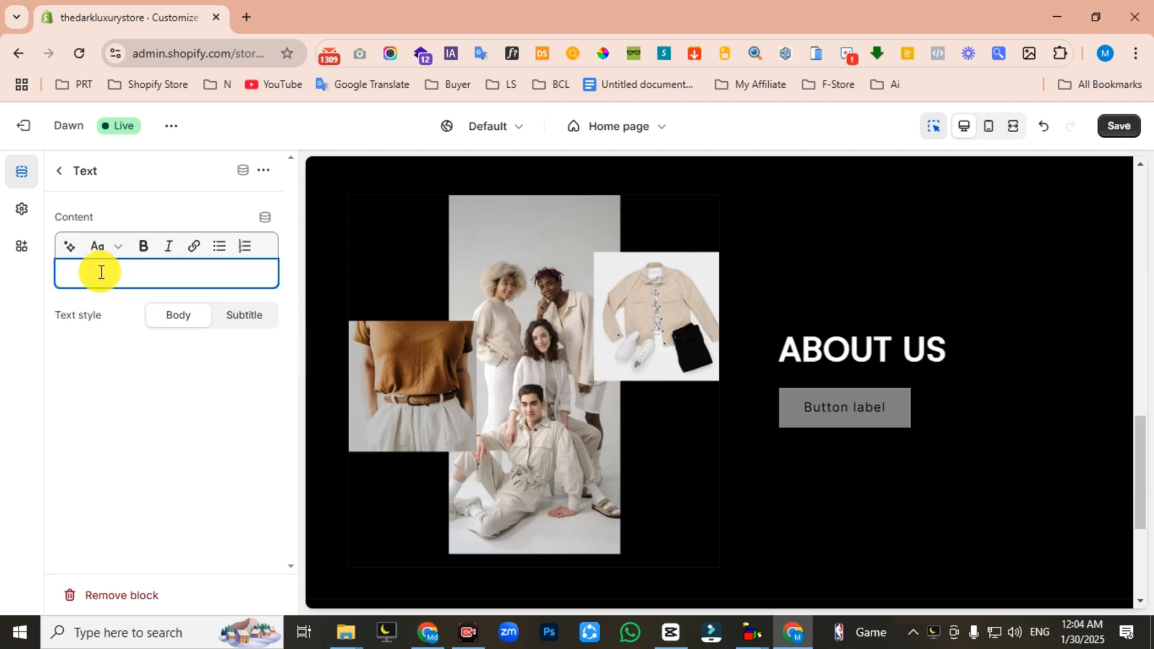
pyautogui.write('Welcome to our Style Verse Fashion clothing brand, where fashion meets personality. Our collection champions individuality, celebrating unique styles and embracing diversity. We craft high-quality pieces that are both comfortable and trendsetting, empowering you to express your true self with confidence and make a bold statement with every step.')
pyautogui.click(59, 172)
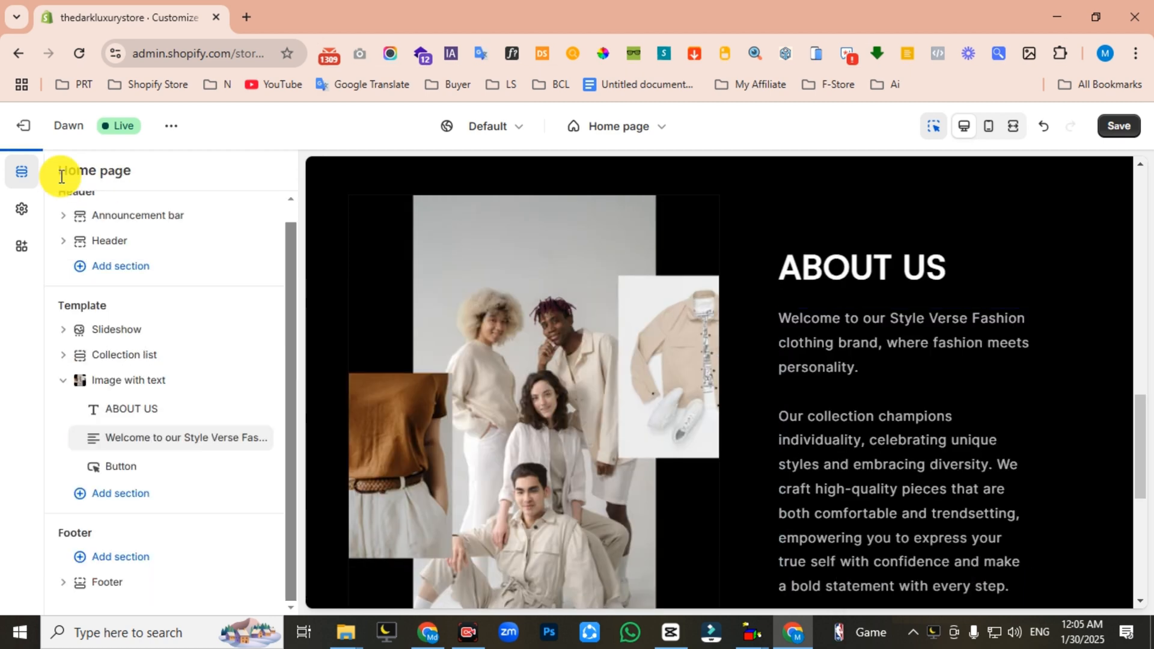
# - Label the Image with text section's button "CONTACT", link it to the Contact page, and save the theme
pyautogui.click(120, 467)
pyautogui.doubleClick(99, 248)
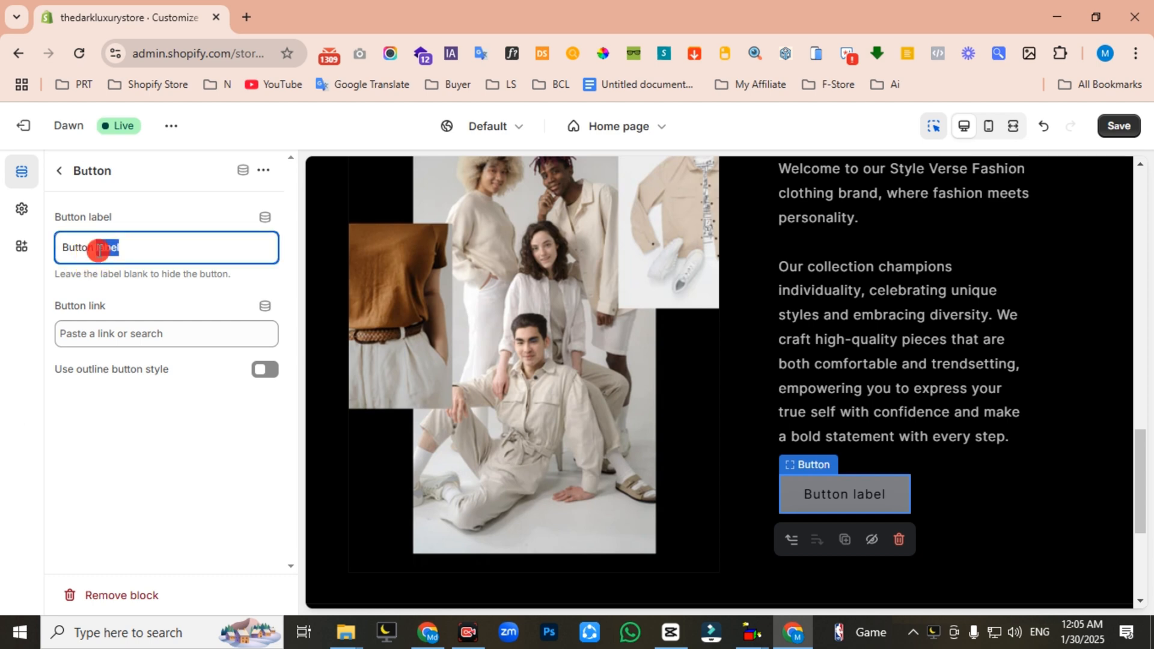
pyautogui.write('CONTACT')
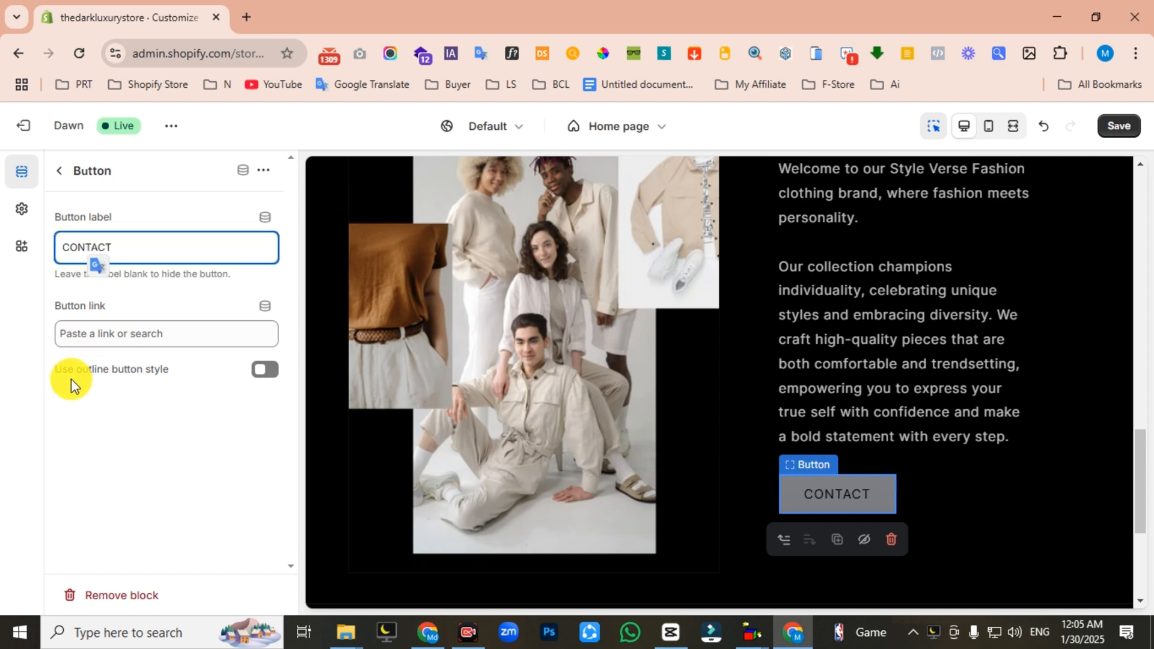
pyautogui.click(118, 334)
pyautogui.click(124, 438)
pyautogui.click(181, 415)
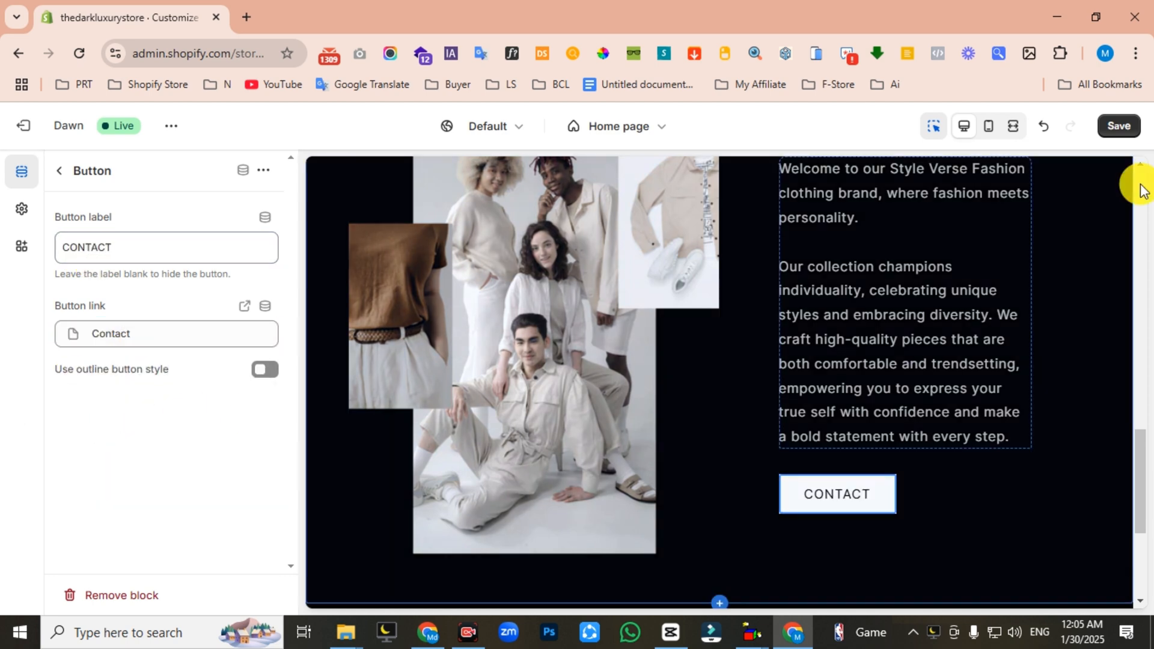
pyautogui.click(1126, 133)
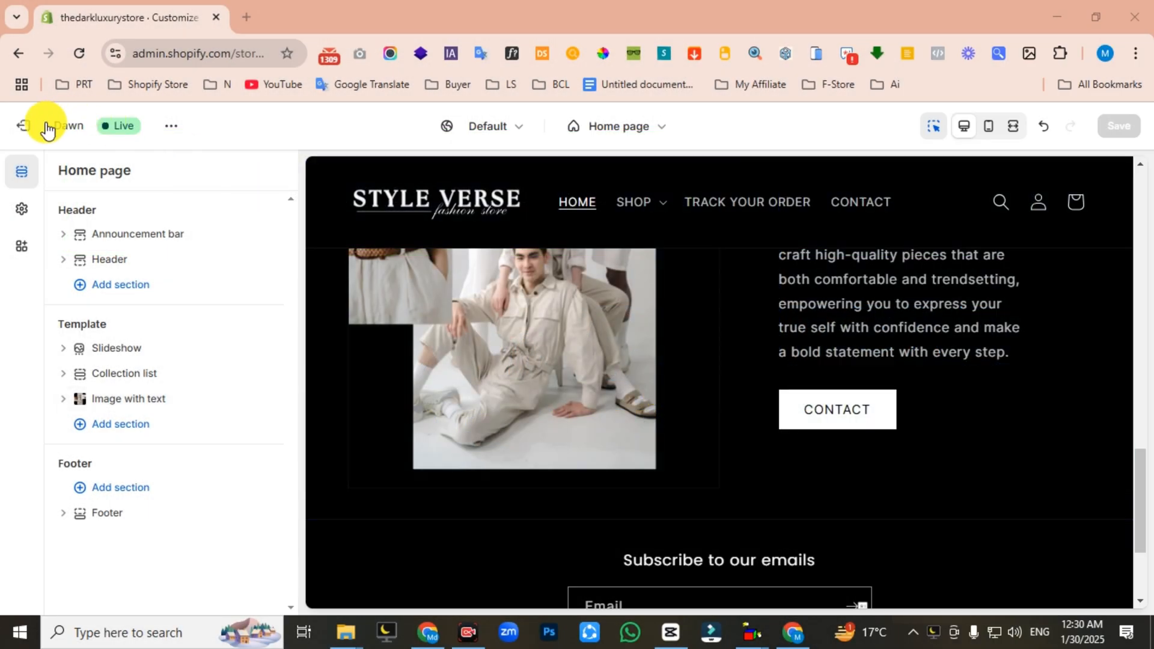
# - Leave the theme customizer and open the code editor for the current Dawn theme
pyautogui.click(22, 125)
pyautogui.click(957, 341)
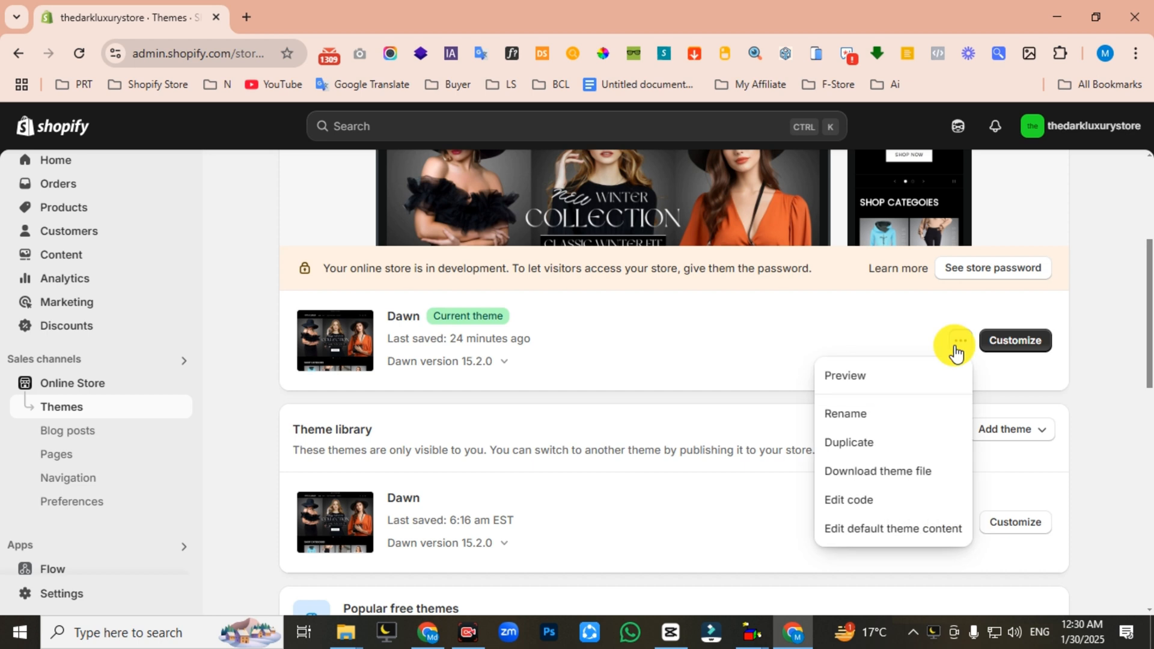
pyautogui.click(863, 503)
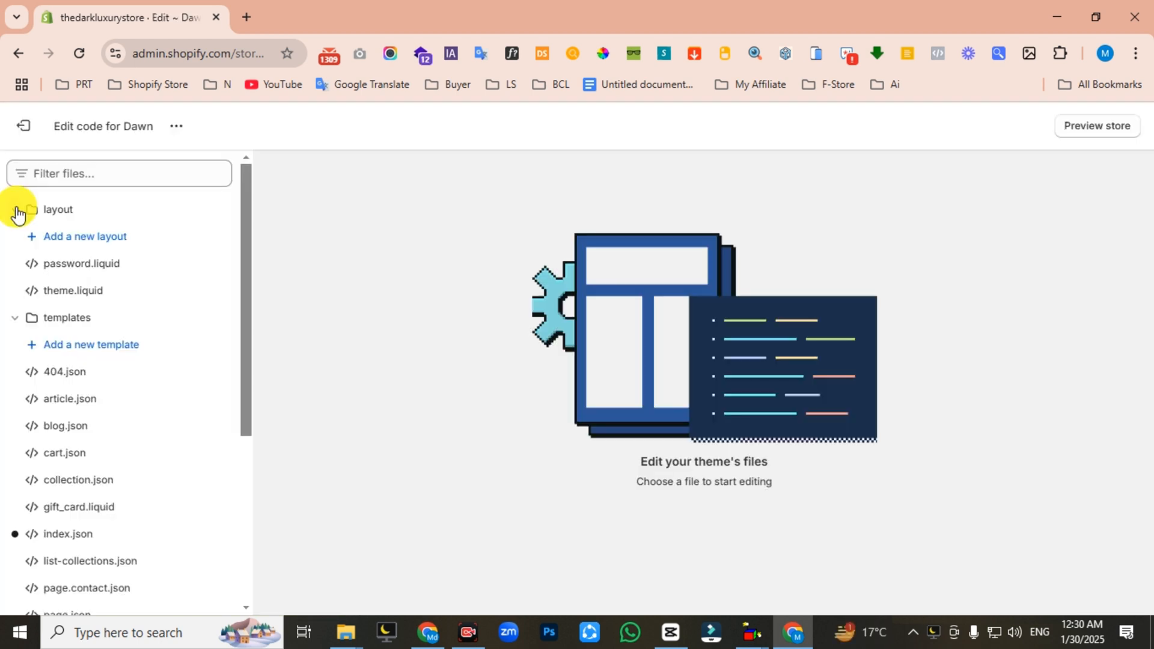
# - Add a new liquid file named marquee to the theme's sections folder
pyautogui.click(13, 210)
pyautogui.click(13, 236)
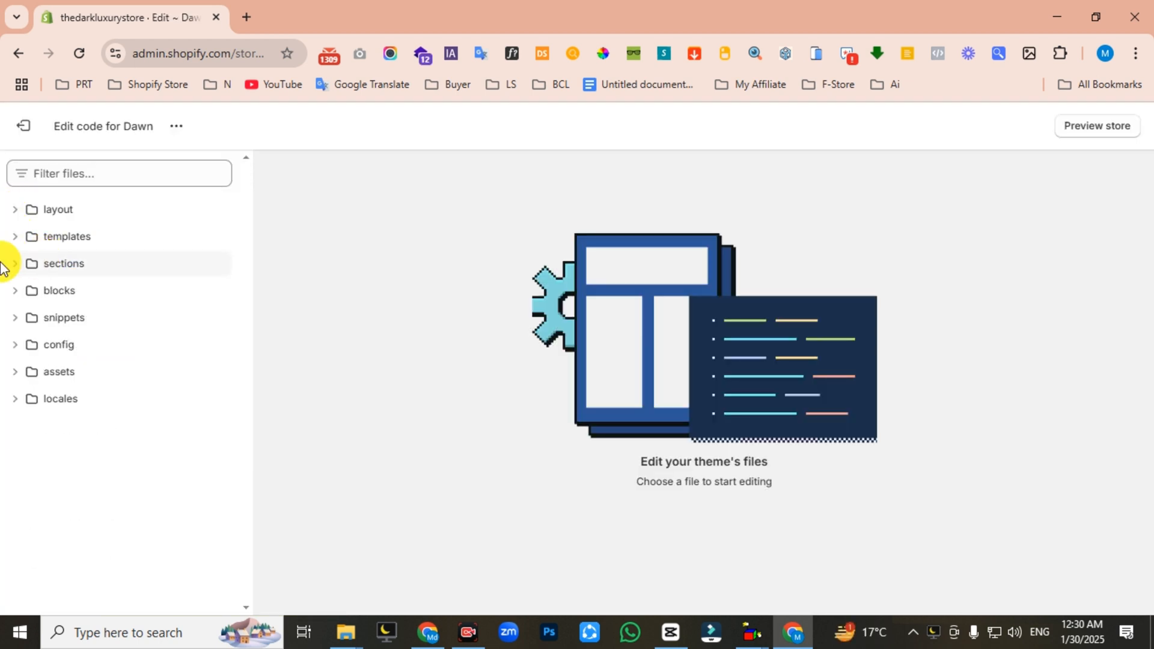
pyautogui.click(74, 271)
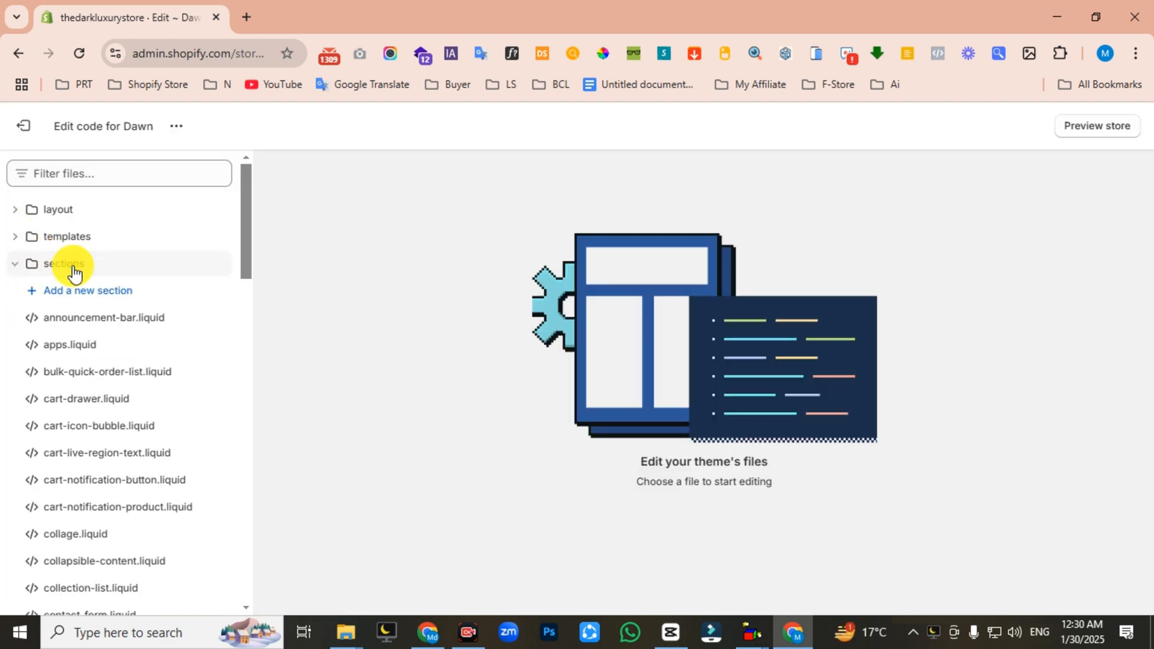
pyautogui.click(93, 293)
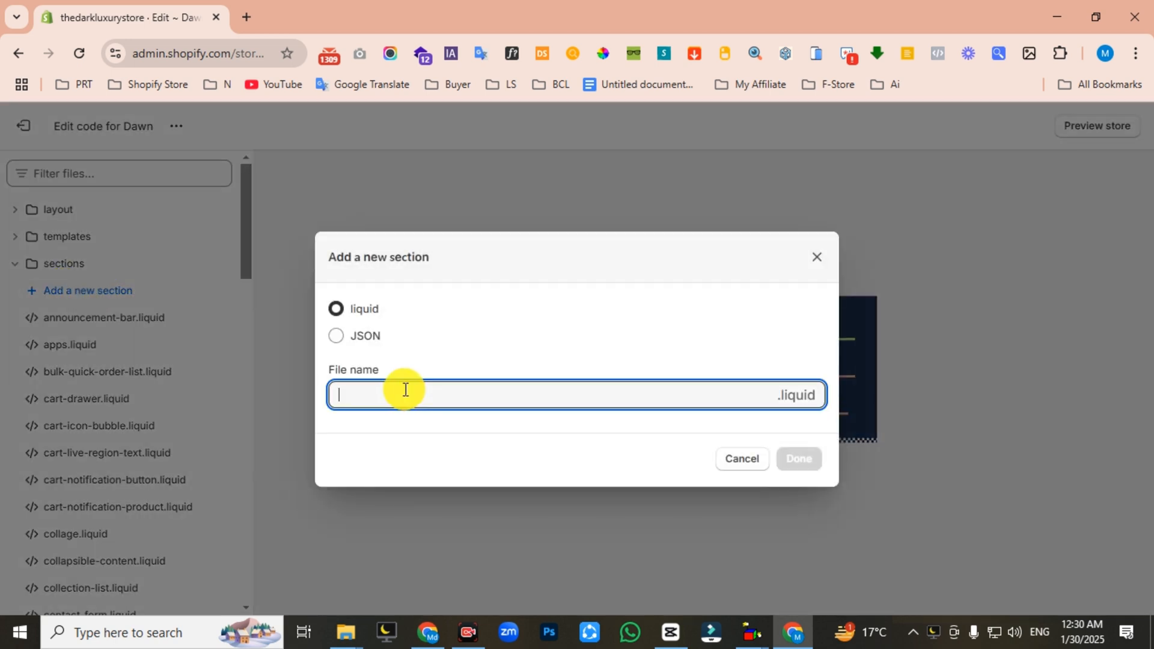
pyautogui.write('marquee')
pyautogui.click(797, 460)
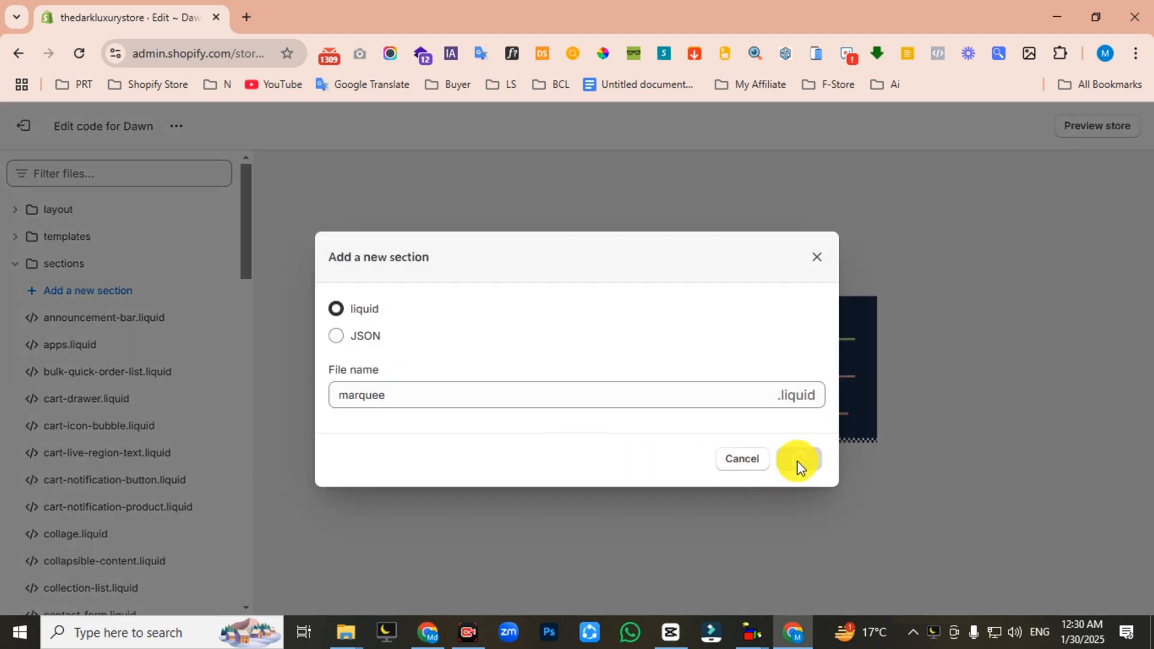
# - Replace the default content of marquee.liquid with the copied marquee section code and save the file
pyautogui.press('BackSpace')
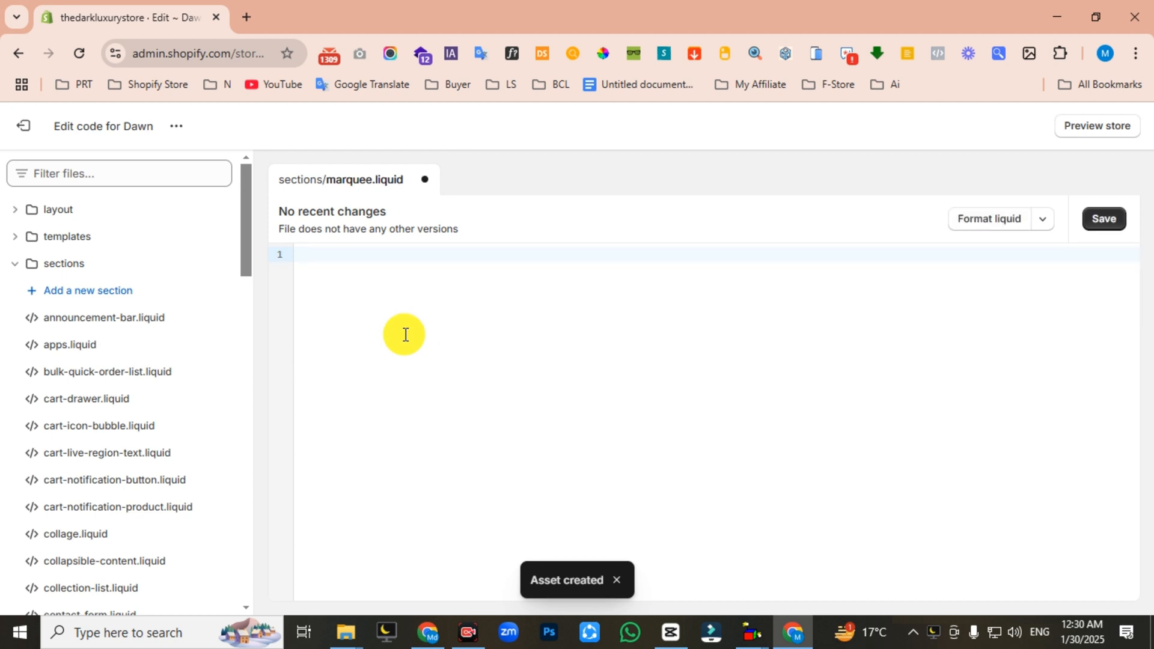
pyautogui.hotkey('ctrl', 'v')
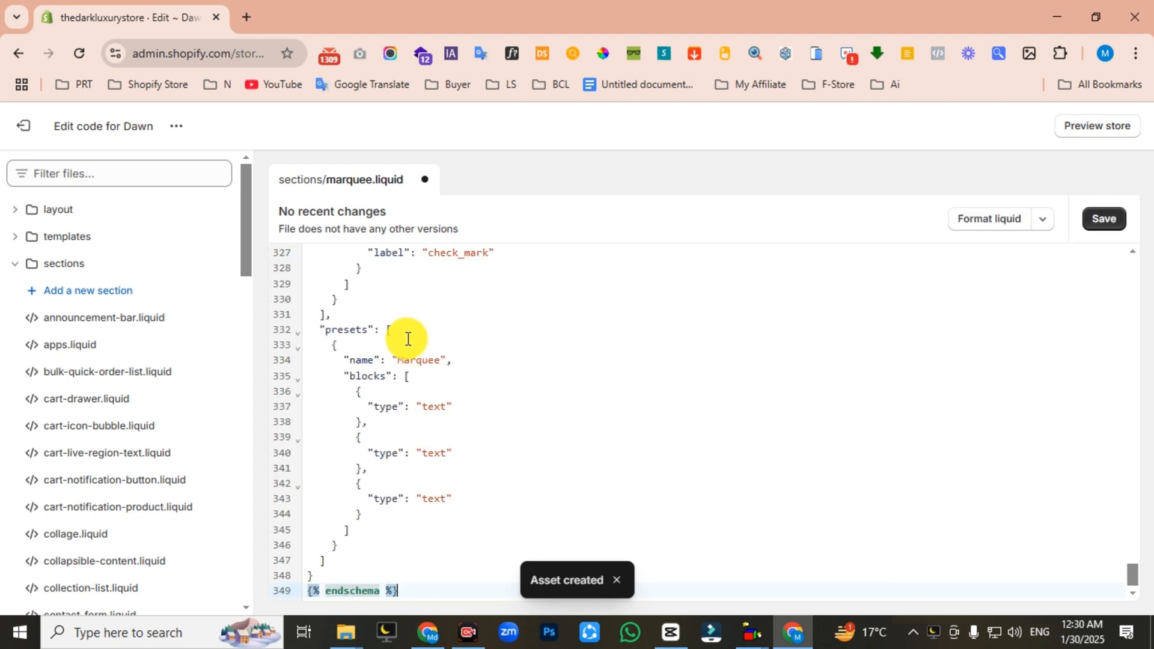
pyautogui.click(1103, 231)
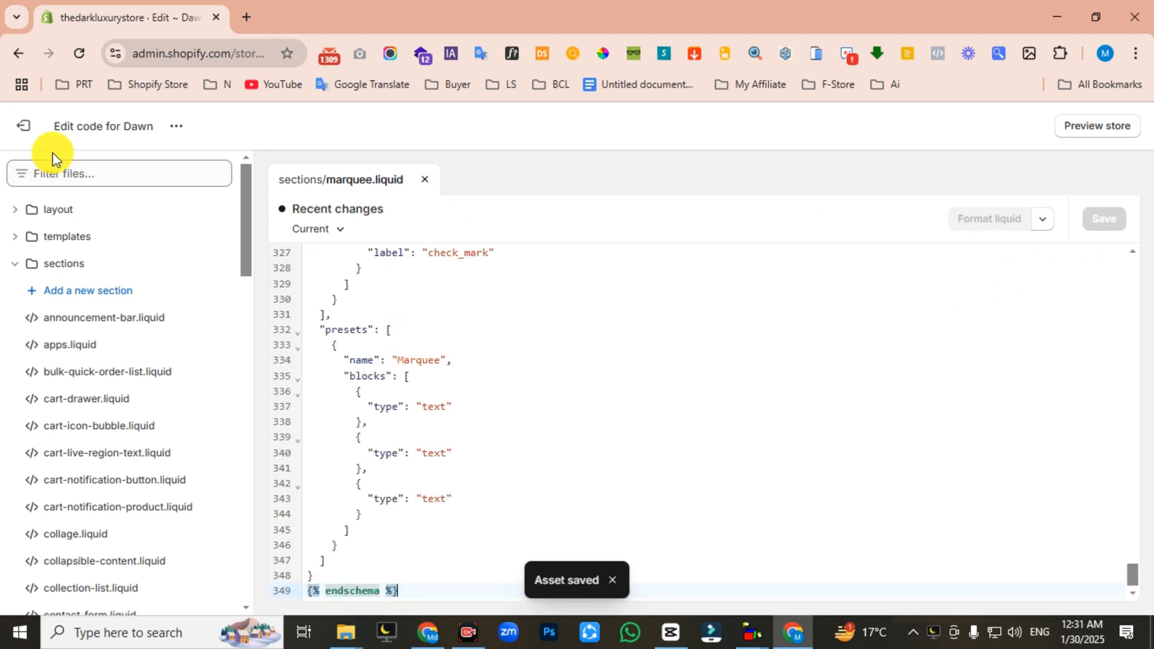
# - Return to customizing the current Dawn theme and add a Marquee section below the Image with text section
pyautogui.click(15, 129)
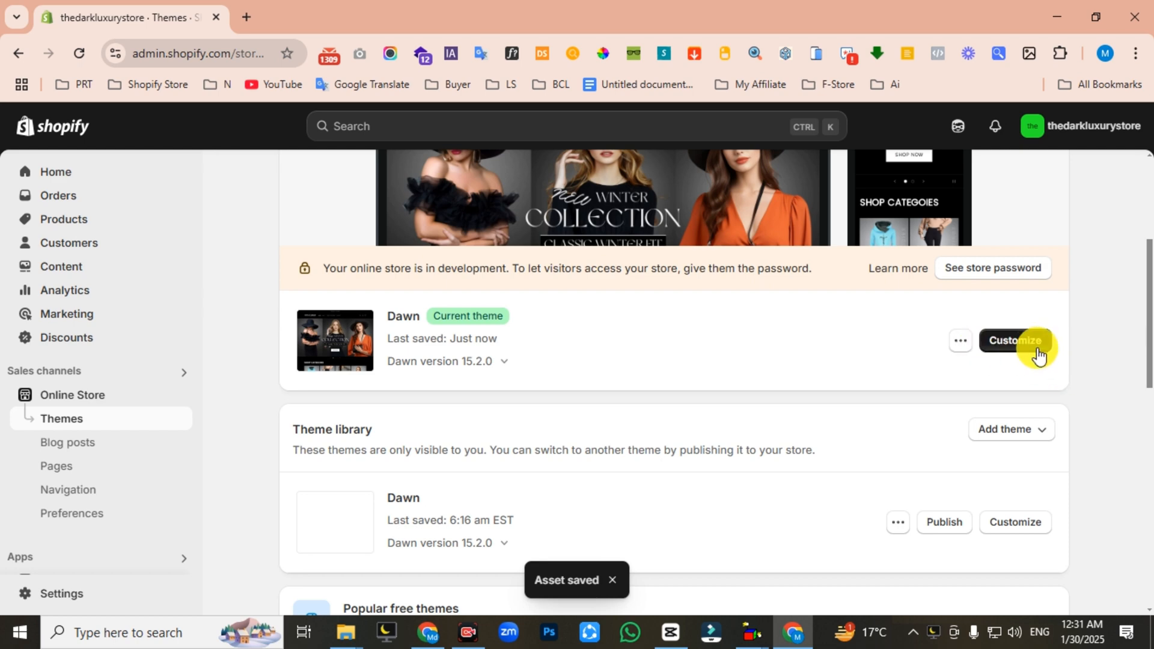
pyautogui.click(1015, 342)
pyautogui.scroll(-2, 226, 376)
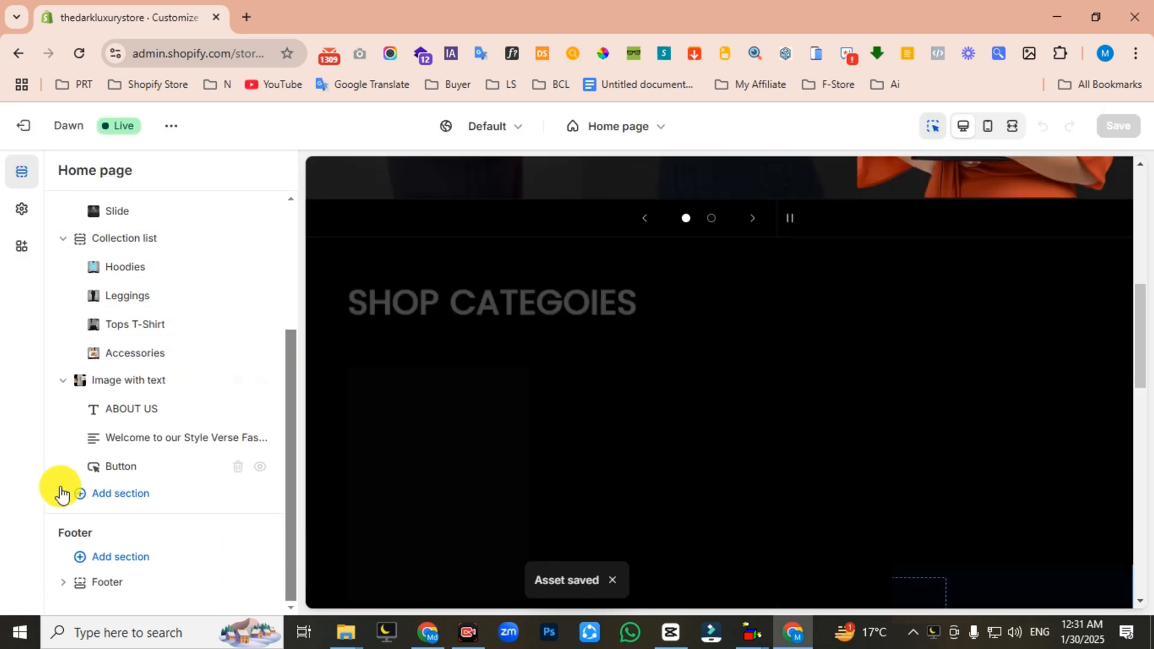
pyautogui.click(173, 487)
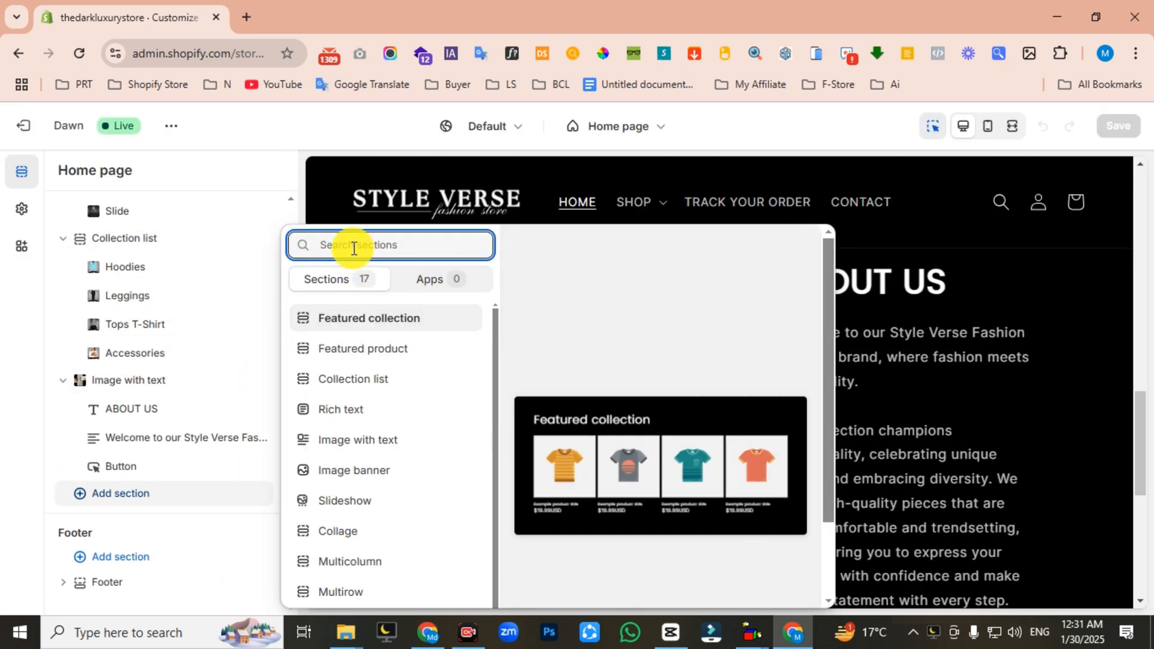
pyautogui.write('marquee')
pyautogui.click(334, 330)
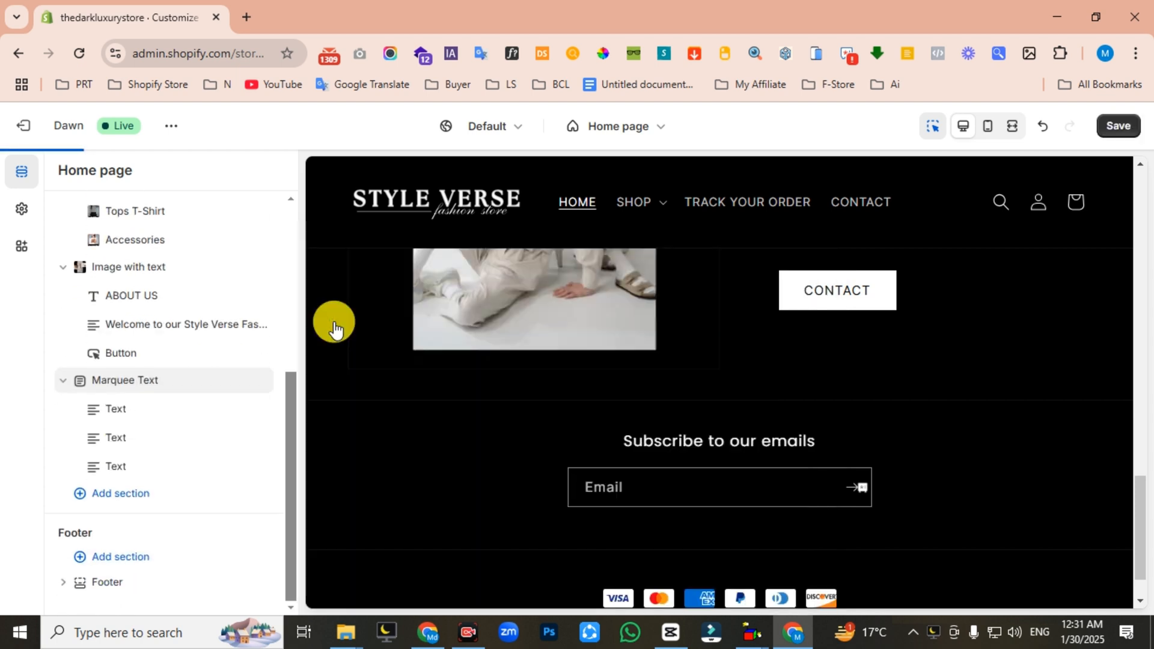
# - Set the first marquee text block to "Free Shipping" with the truck icon
pyautogui.click(113, 411)
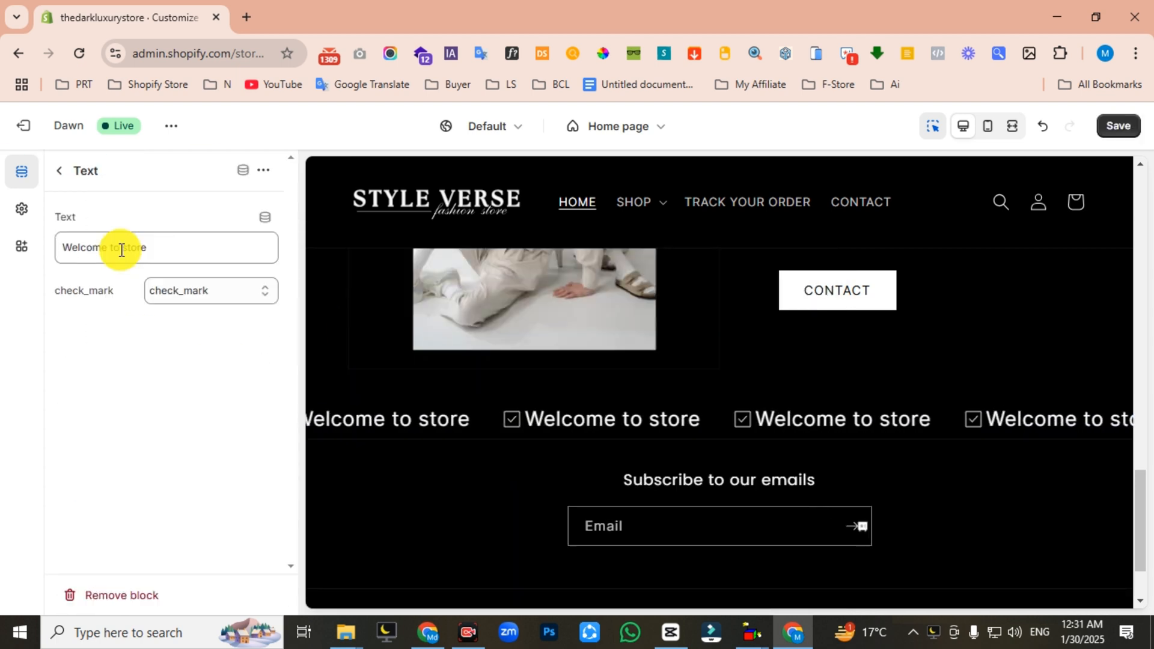
pyautogui.tripleClick(120, 249)
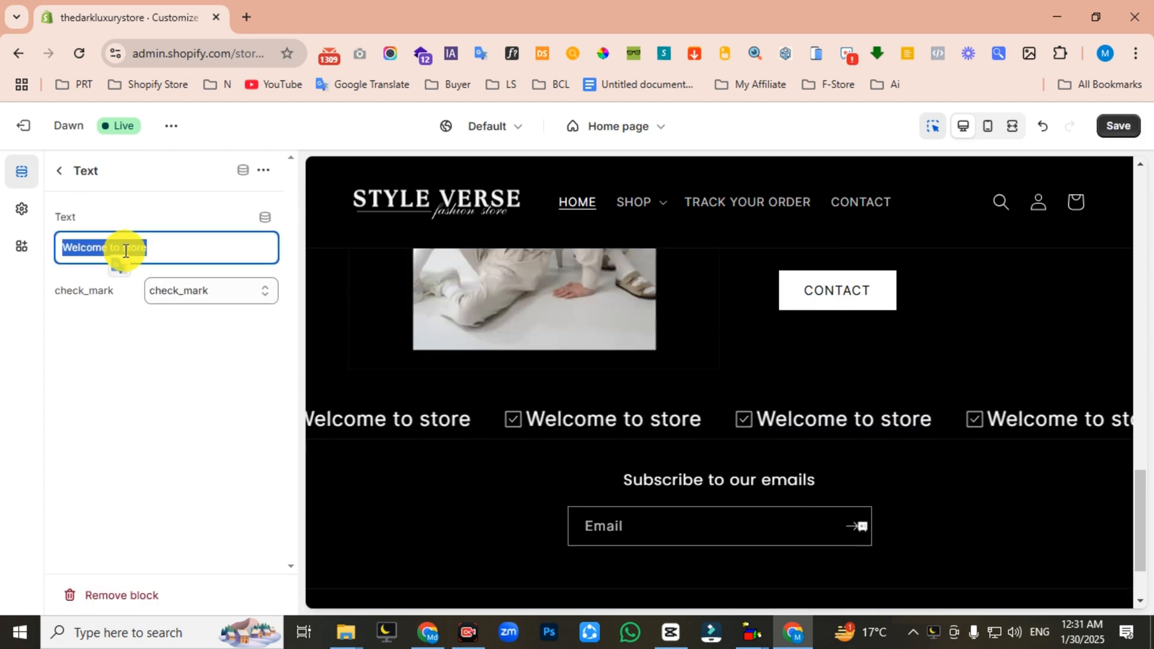
pyautogui.write('Free Shipping')
pyautogui.click(186, 297)
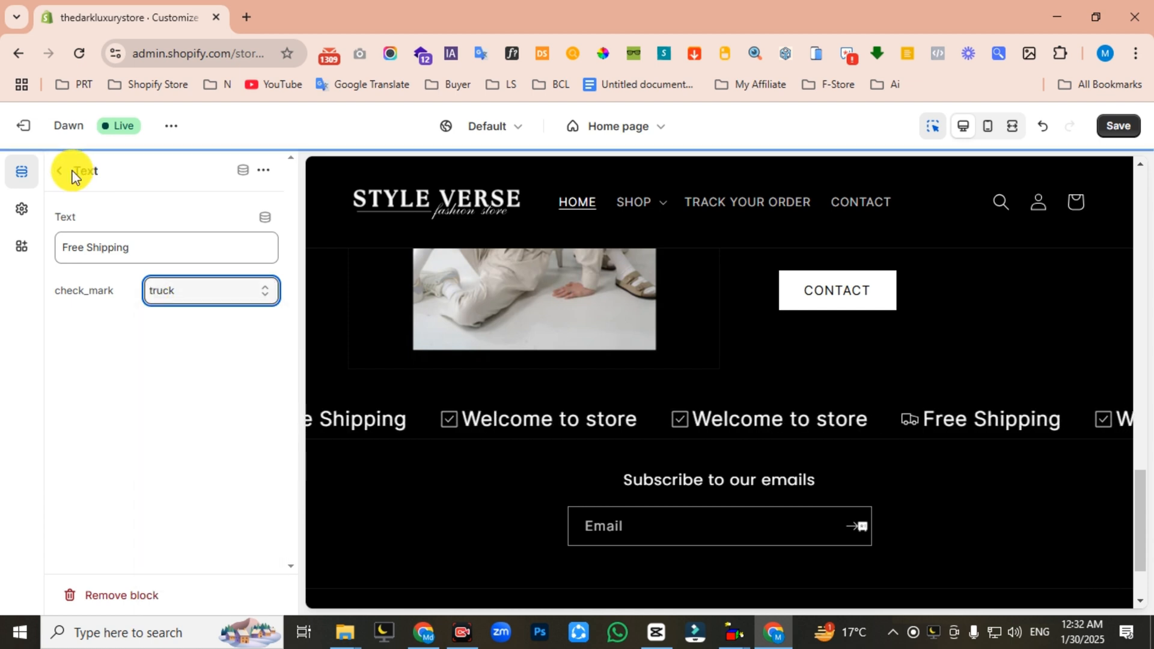
pyautogui.click(64, 174)
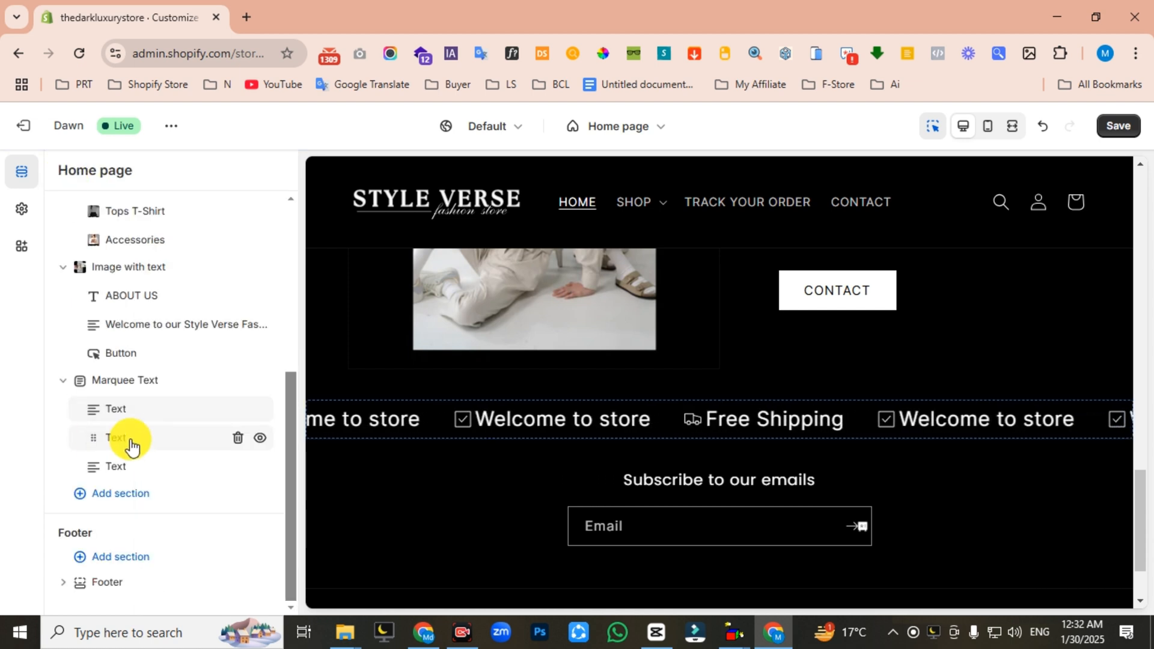
# - Set the second marquee text block to "Up To 20% Off!"
pyautogui.click(134, 443)
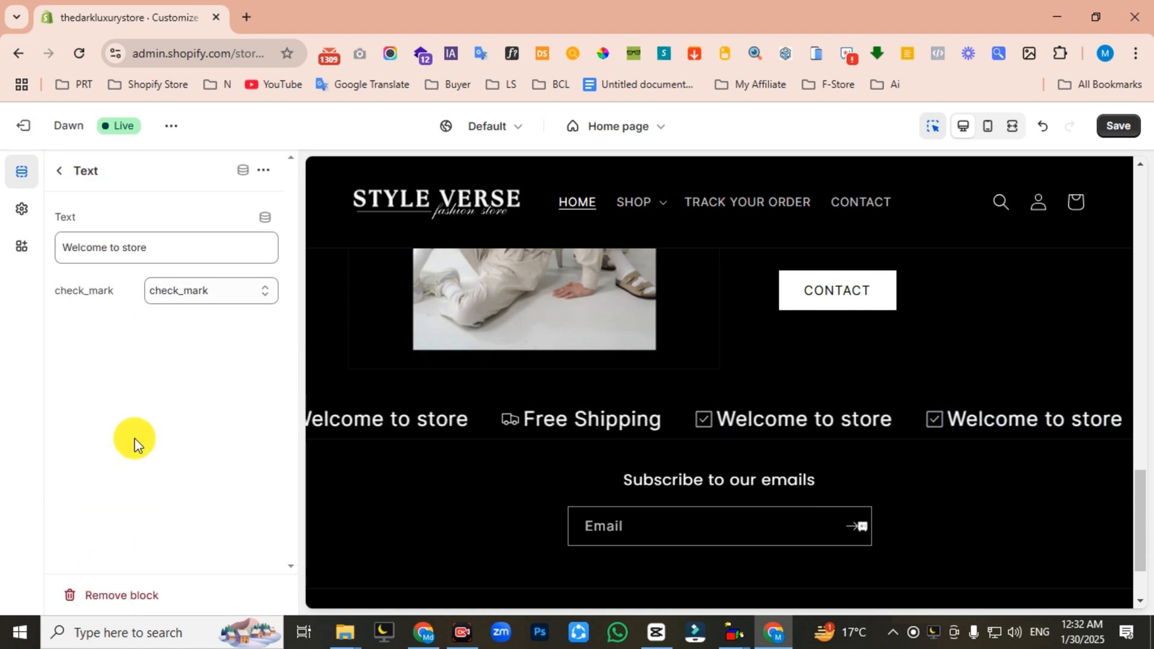
pyautogui.doubleClick(104, 247)
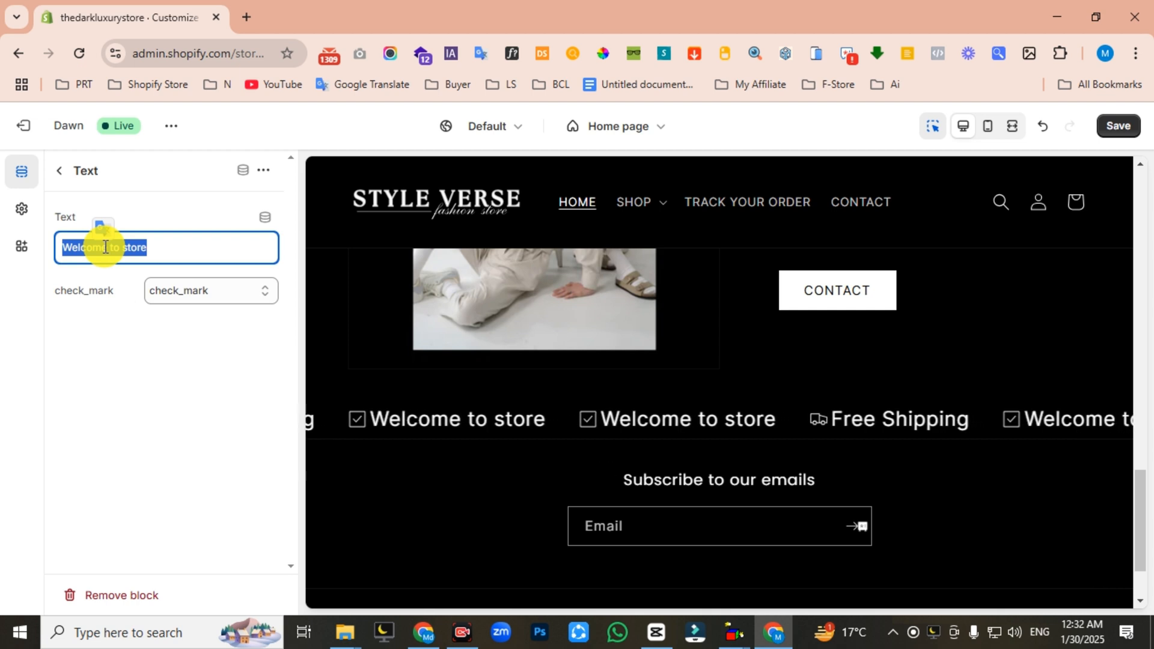
pyautogui.write('Up To 20% Off!')
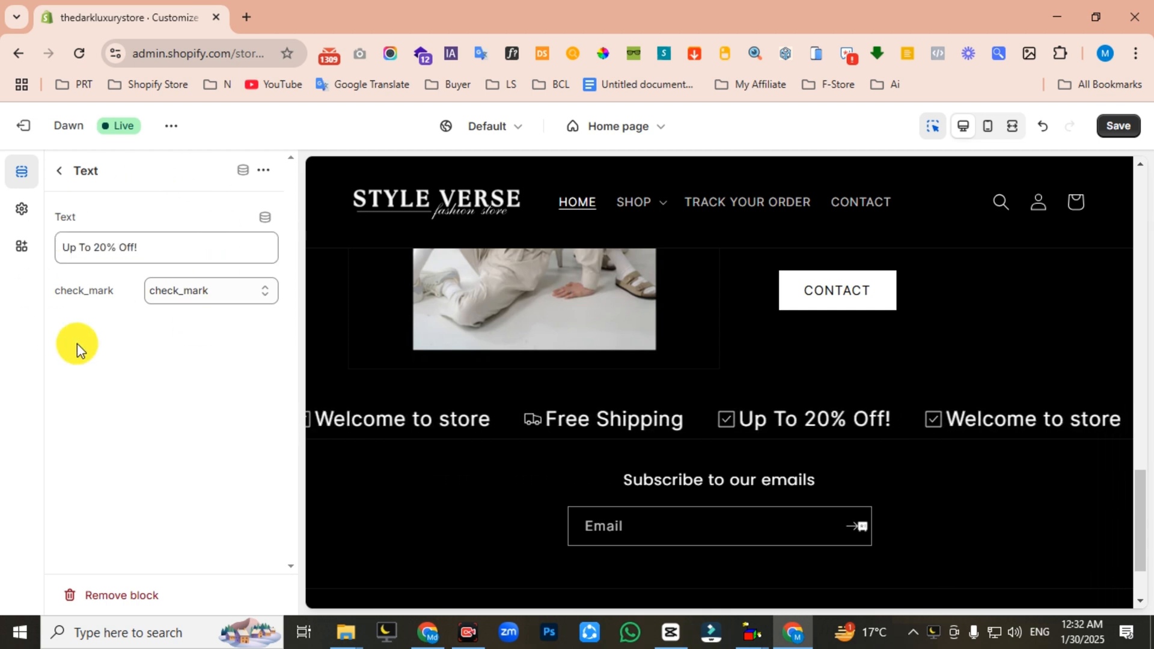
pyautogui.click(62, 176)
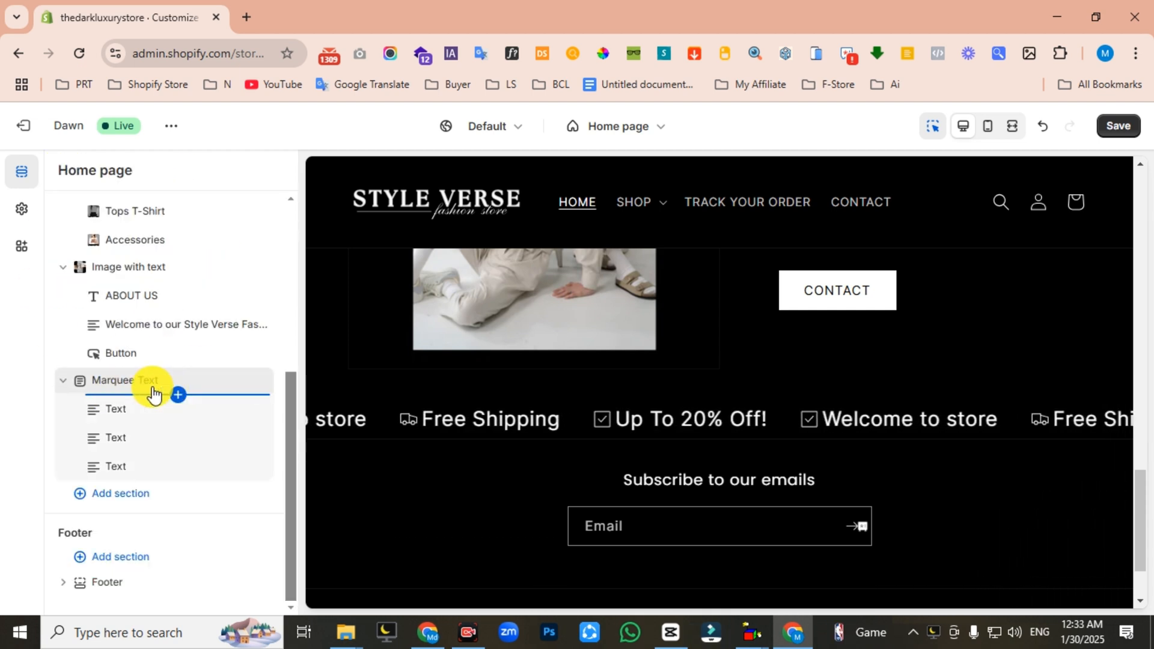
# - Set the Marquee Text section's height to 52 and save the theme
pyautogui.click(122, 388)
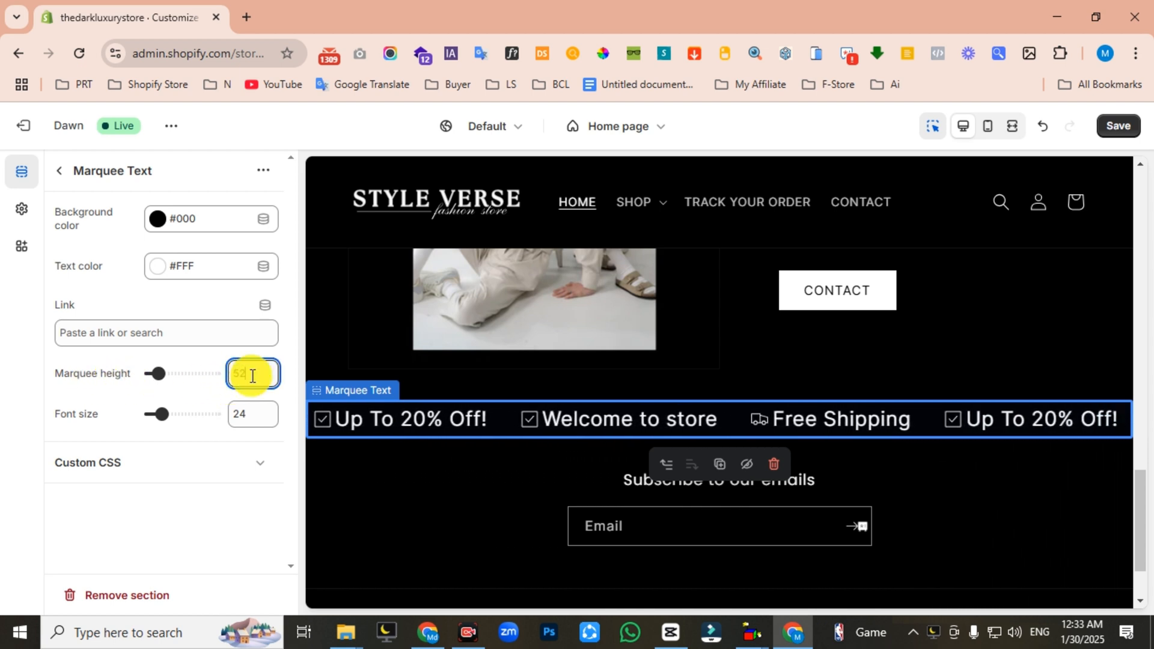
pyautogui.click(113, 387)
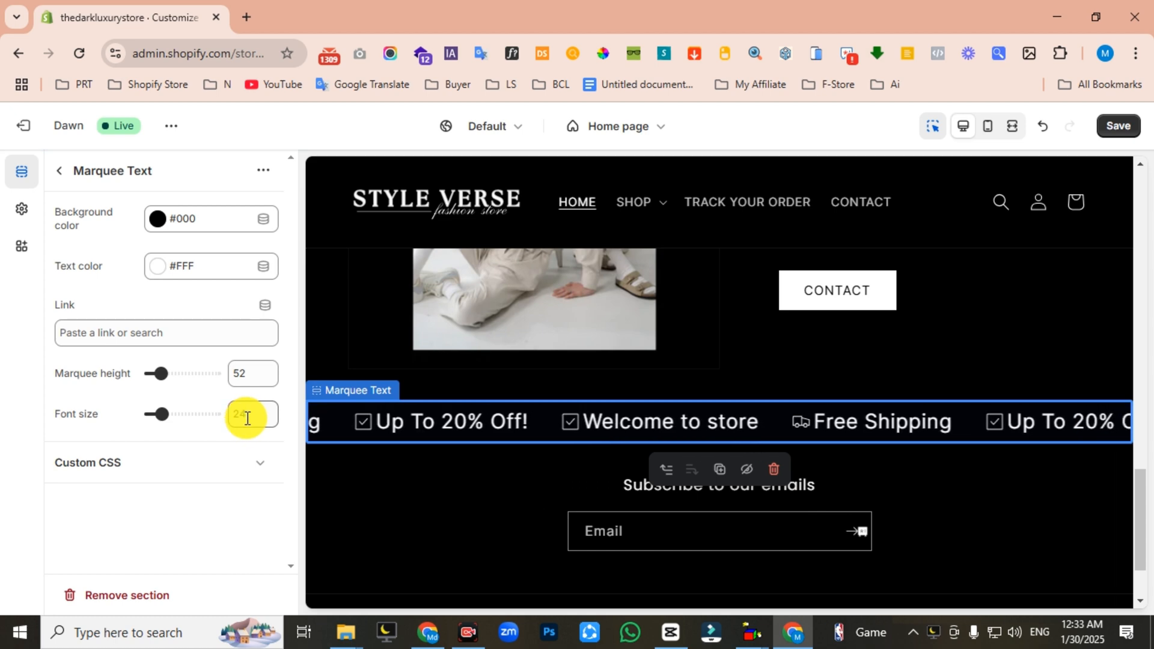
pyautogui.click(1118, 126)
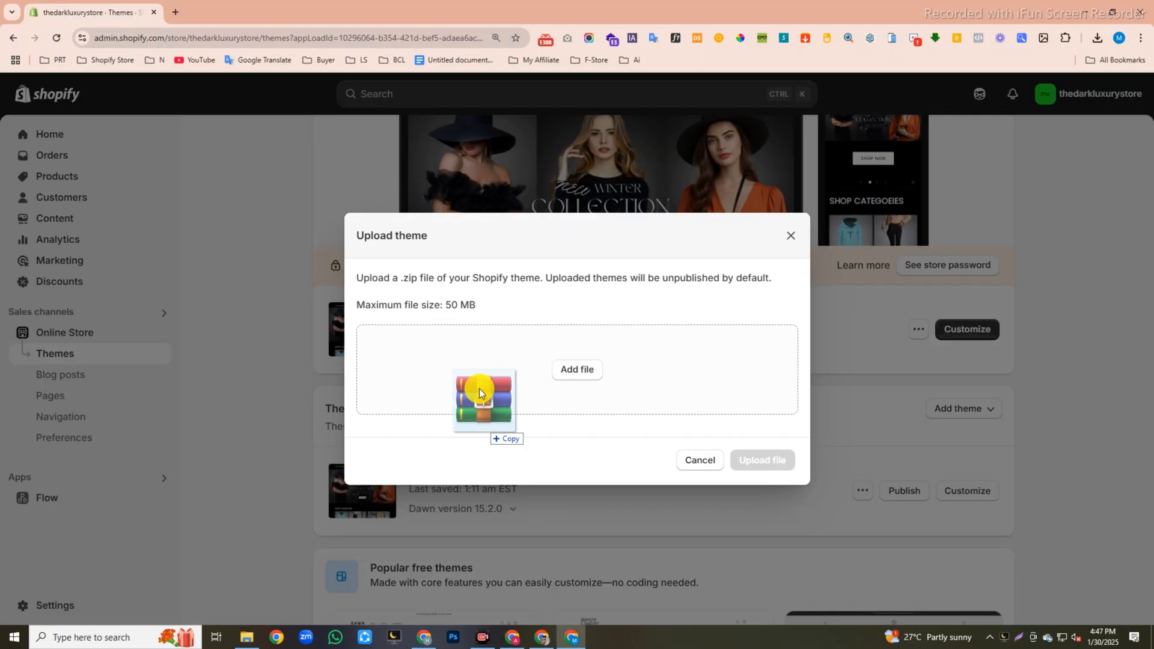
# - Upload the style-verse-dawn-theme-template zip to the theme library and preview the published theme's storefront
pyautogui.moveTo(537, 387); pyautogui.dragTo(556, 391)
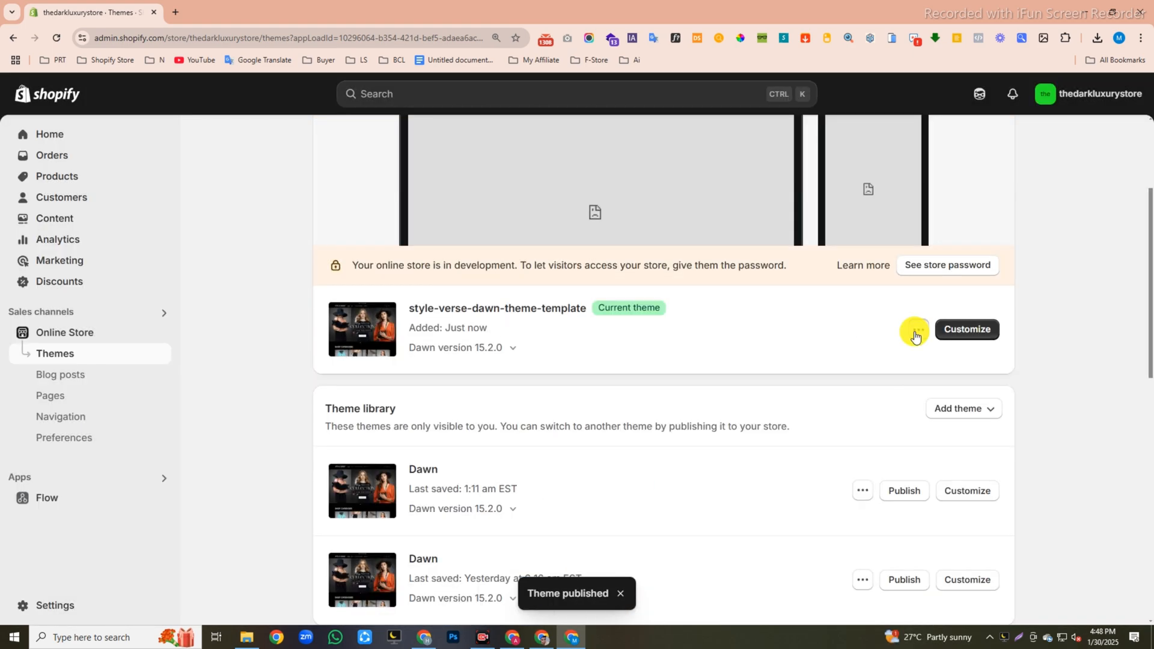
pyautogui.click(907, 334)
pyautogui.click(888, 358)
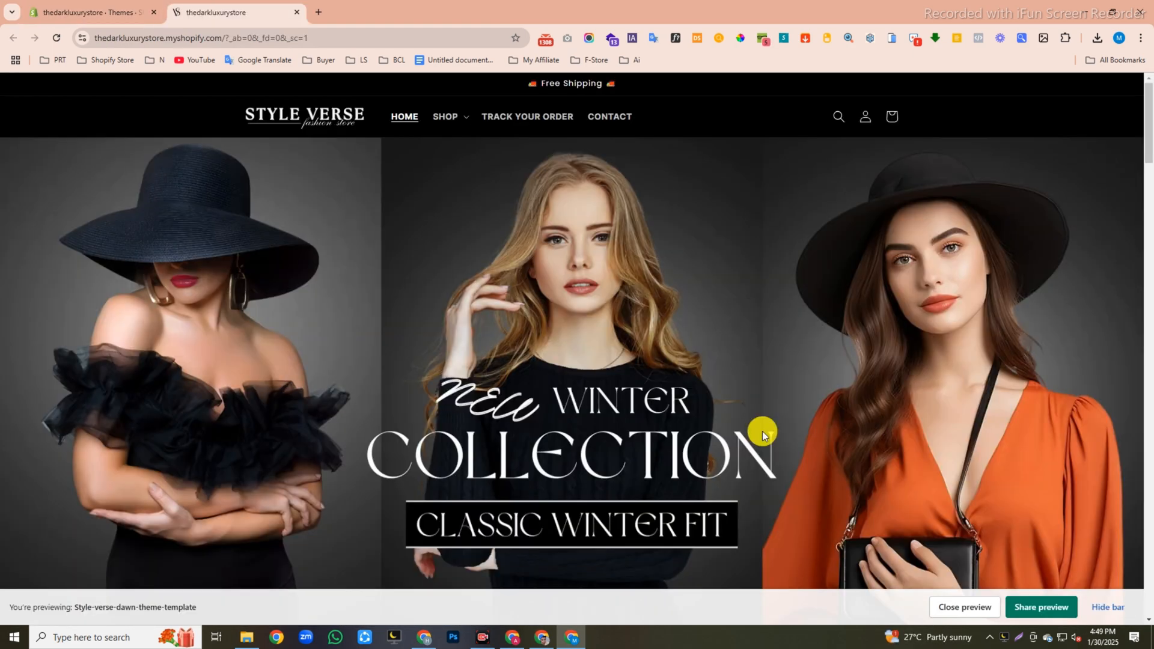
pyautogui.scroll(-1, 762, 431)
pyautogui.scroll(-20, 762, 431)
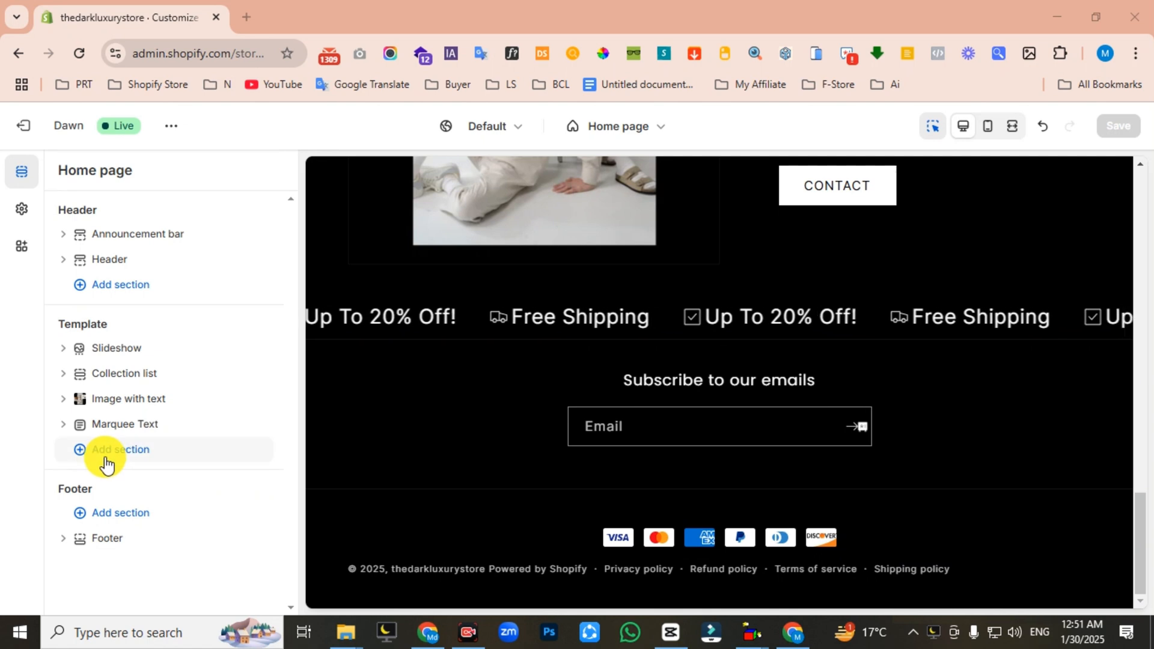
# - Add a Featured collection section below Marquee Text in the Dawn home page template and set its heading to bold italic "NEW ARRIVALS"
pyautogui.click(109, 461)
pyautogui.click(376, 318)
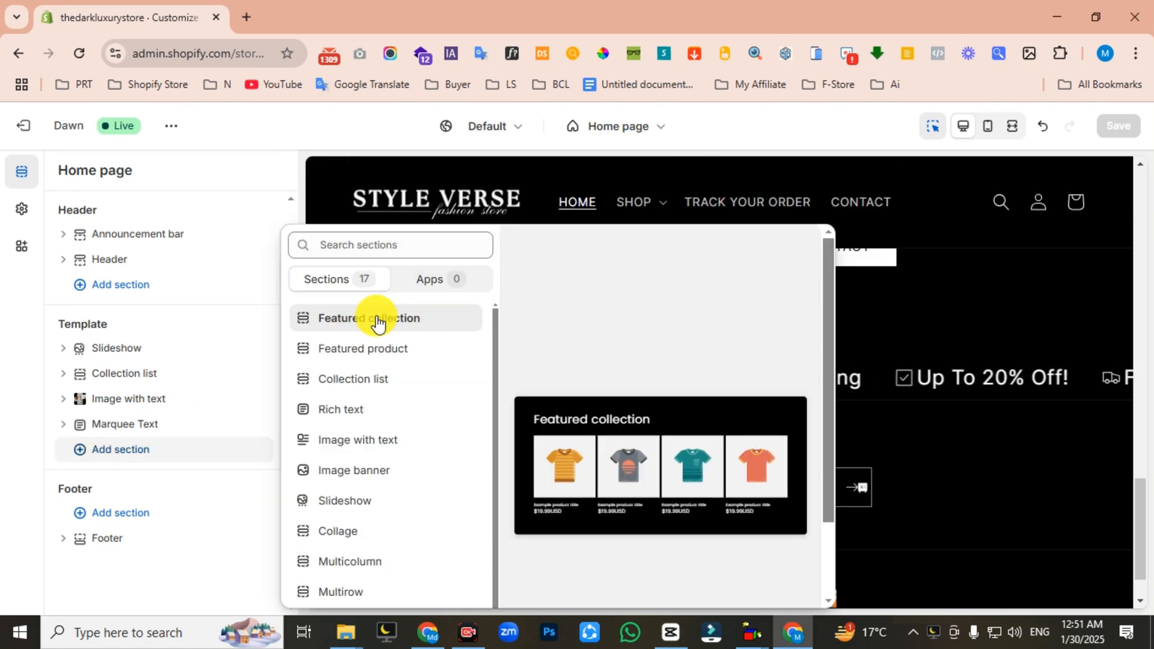
pyautogui.click(144, 450)
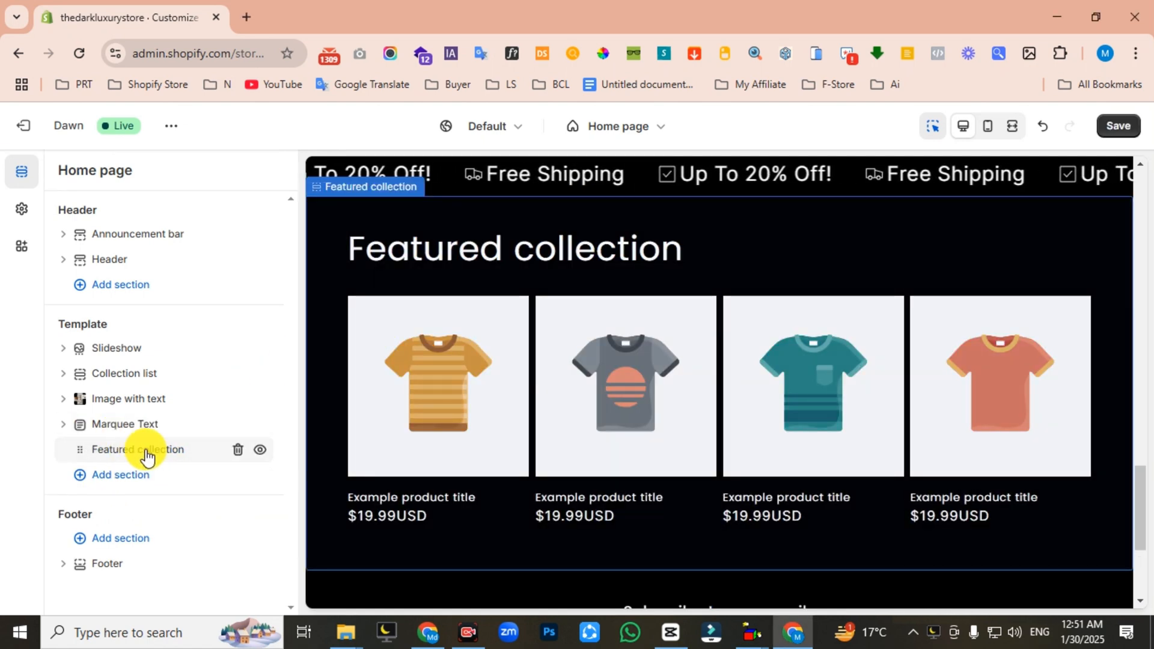
pyautogui.tripleClick(109, 275)
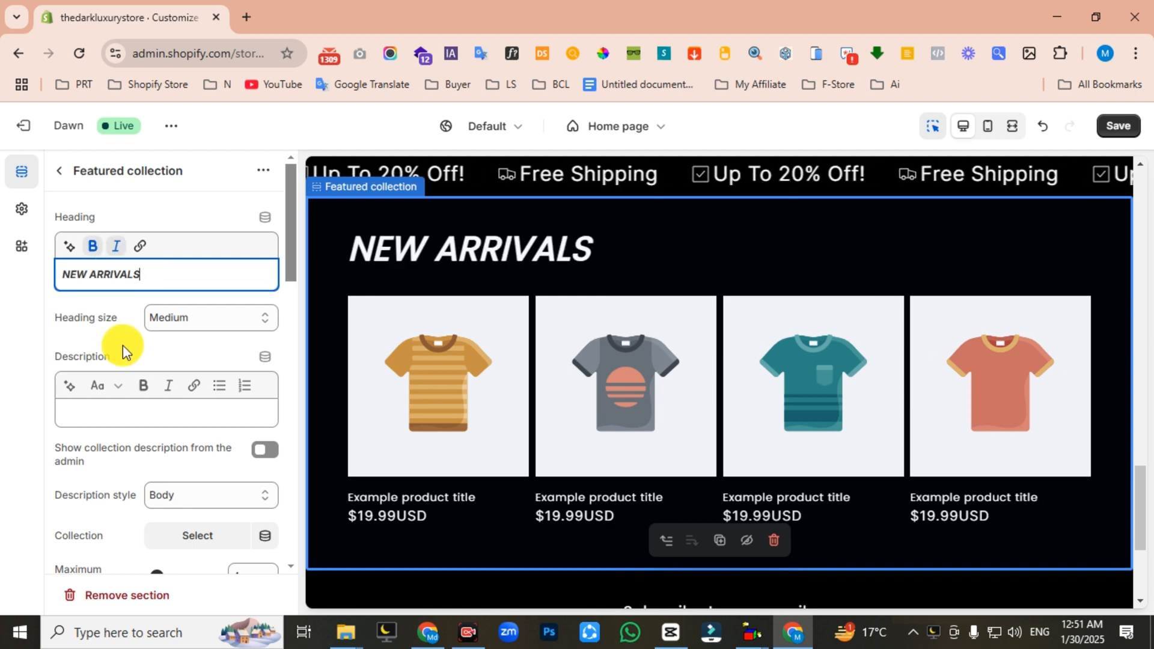
# - Assign the Hoodies collection to the NEW ARRIVALS section and set the maximum products to show to 8
pyautogui.scroll(-4, 123, 345)
pyautogui.click(196, 283)
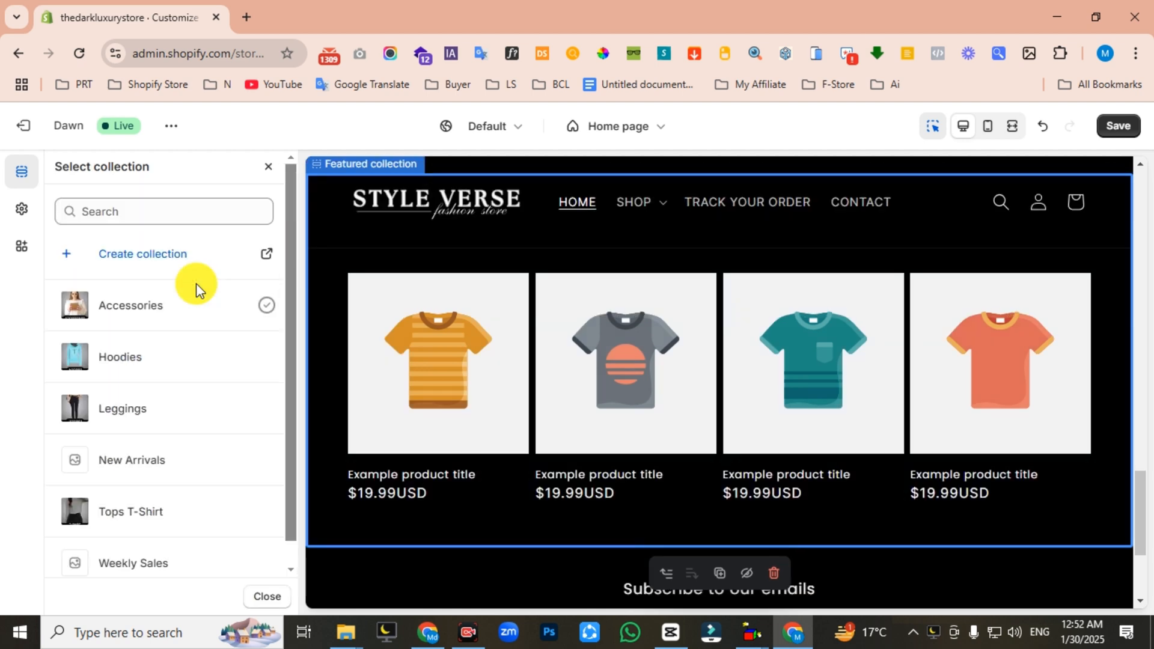
pyautogui.click(160, 360)
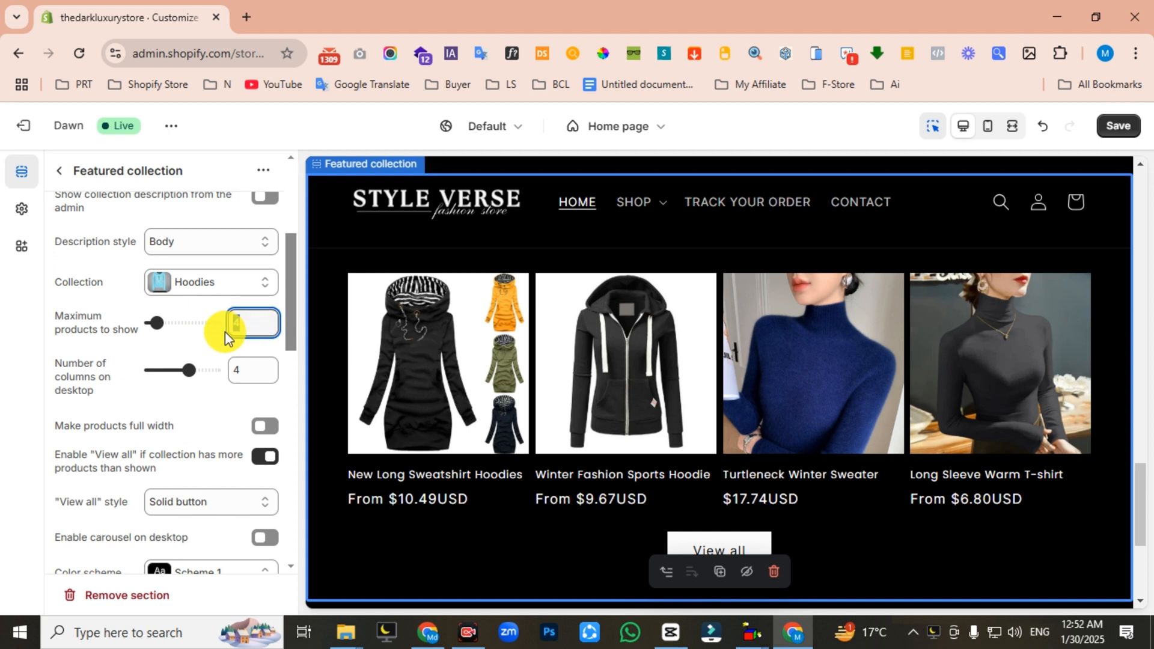
pyautogui.write('8')
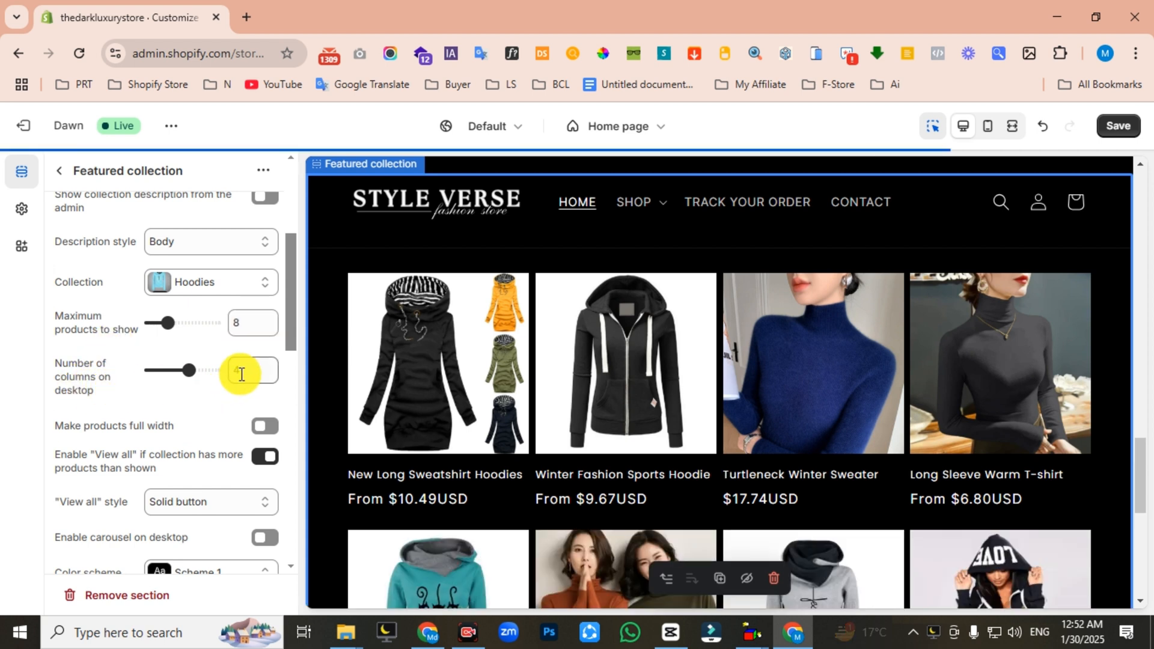
# - Show the second image on hover for the section's product cards and set quick add to Standard
pyautogui.scroll(-1, 157, 368)
pyautogui.scroll(-4, 157, 367)
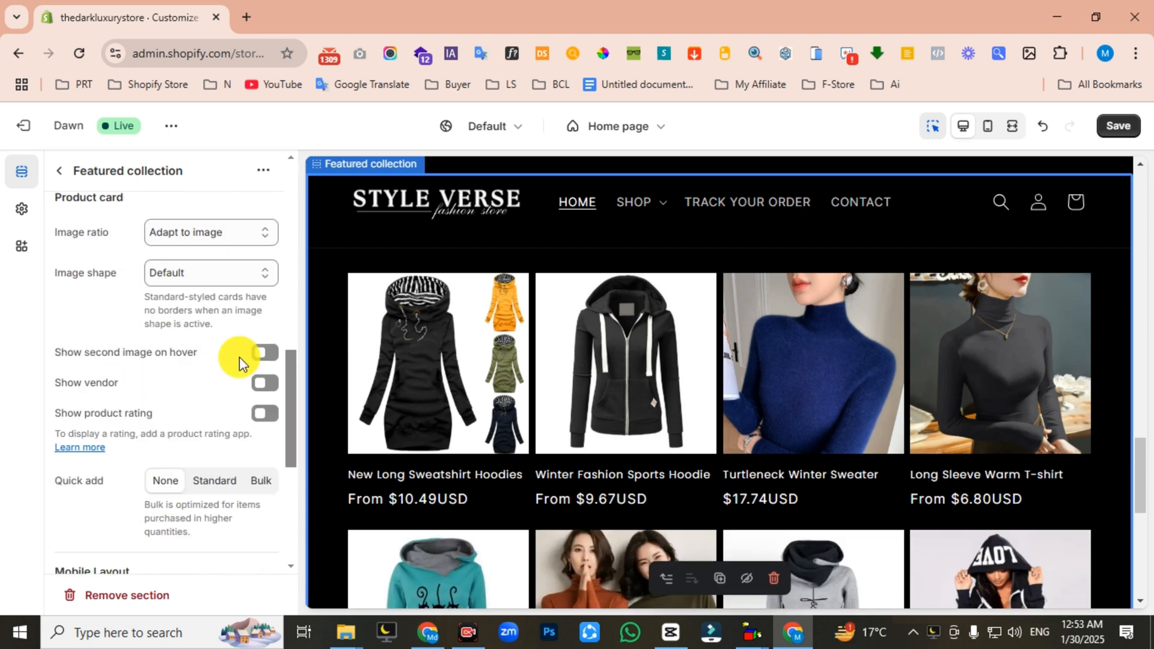
pyautogui.click(264, 355)
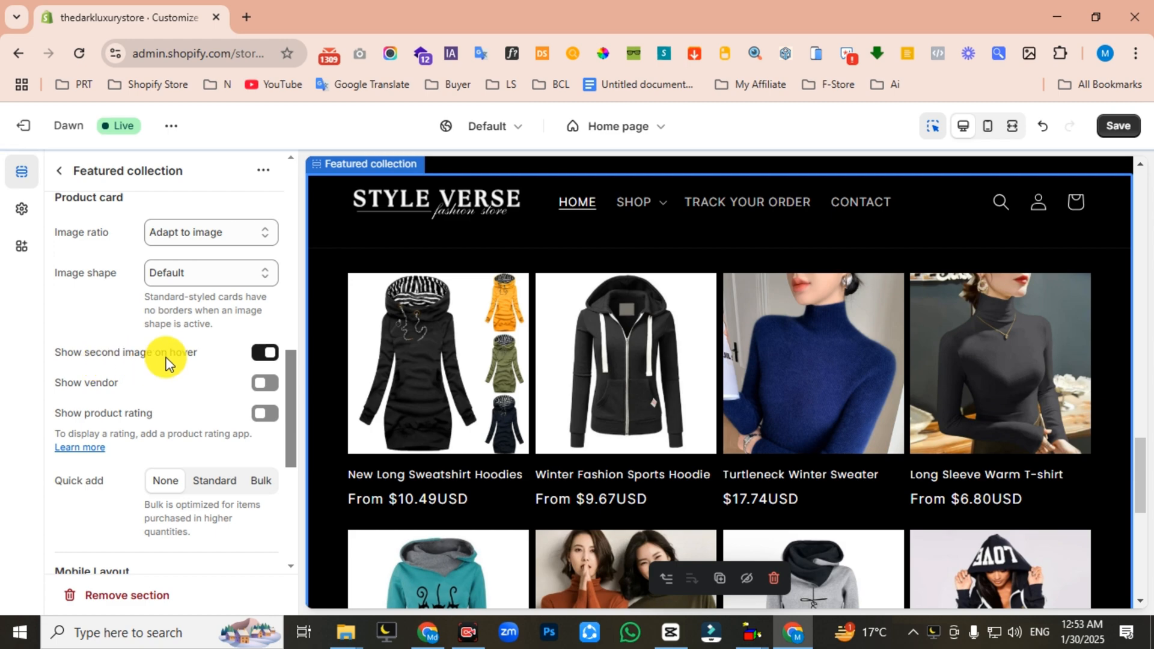
pyautogui.scroll(-2, 203, 359)
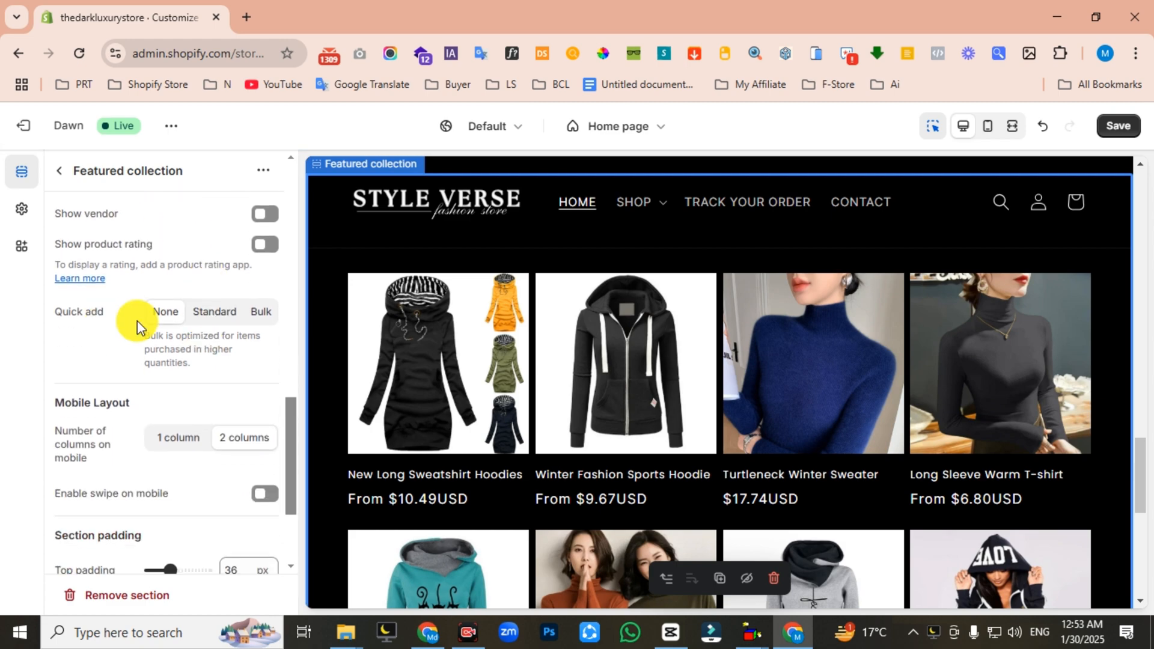
pyautogui.scroll(-2, 198, 348)
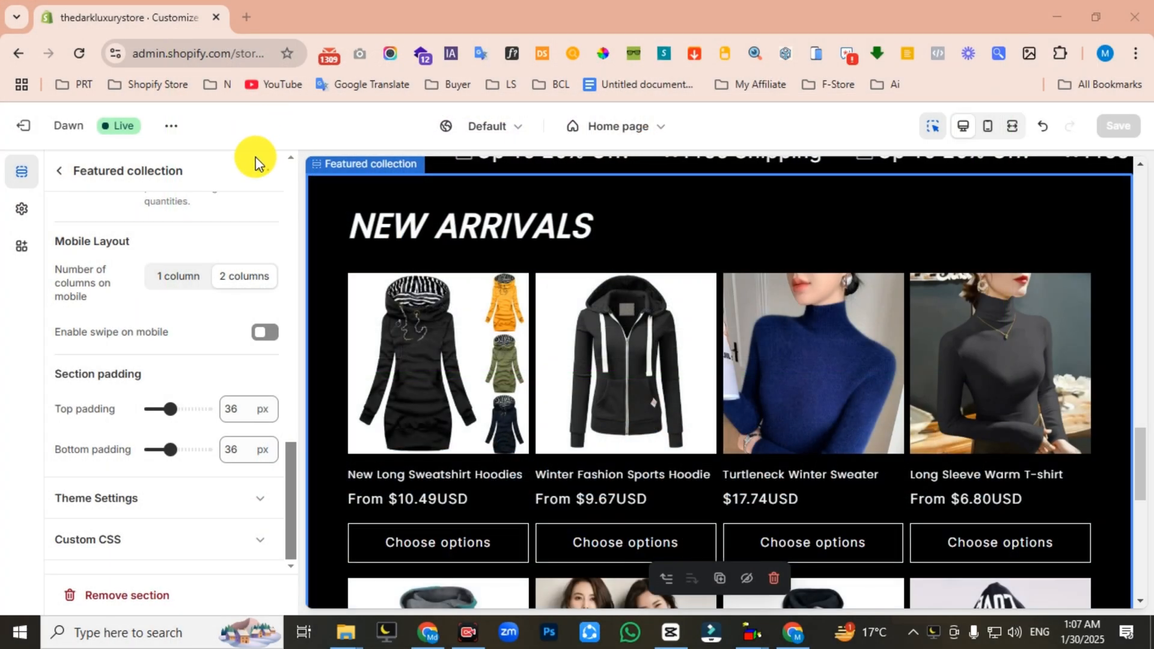
# - Duplicate the NEW ARRIVALS featured collection section and change the copy's heading to "Todays Deal⚡"
pyautogui.click(263, 170)
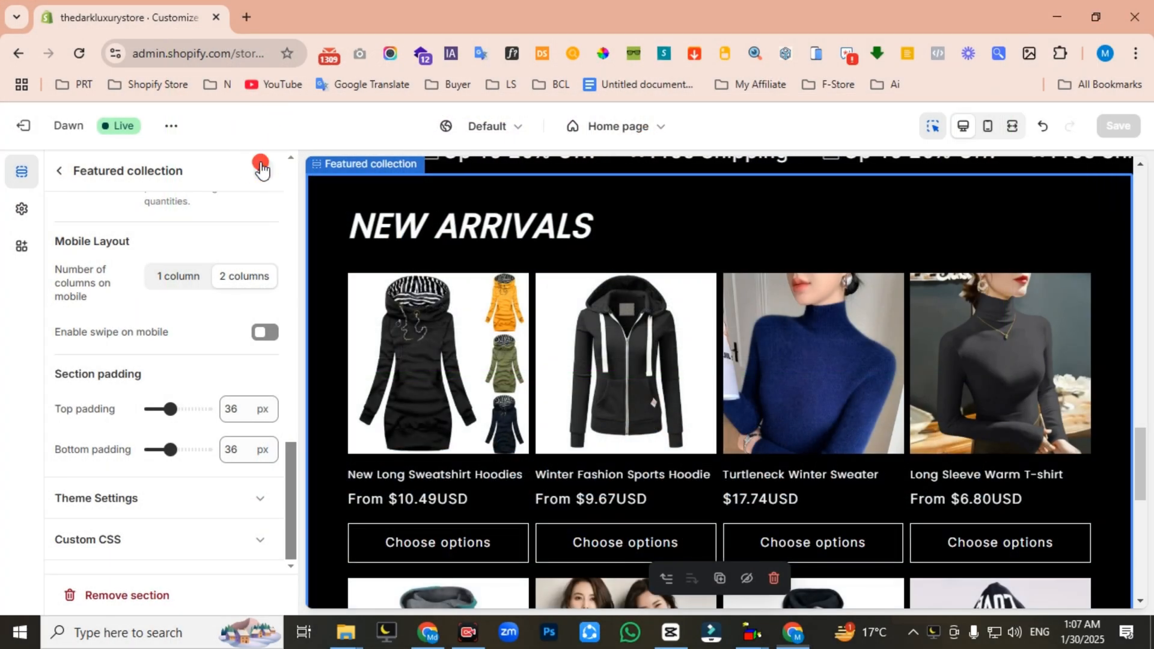
pyautogui.click(269, 206)
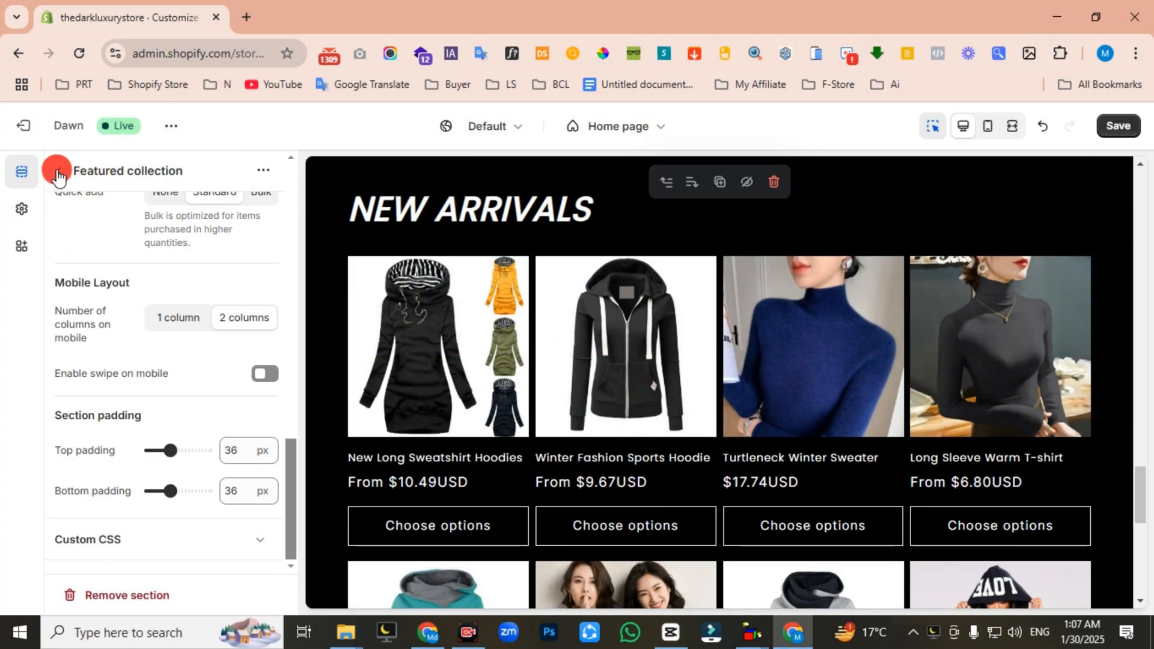
pyautogui.click(66, 171)
pyautogui.click(131, 472)
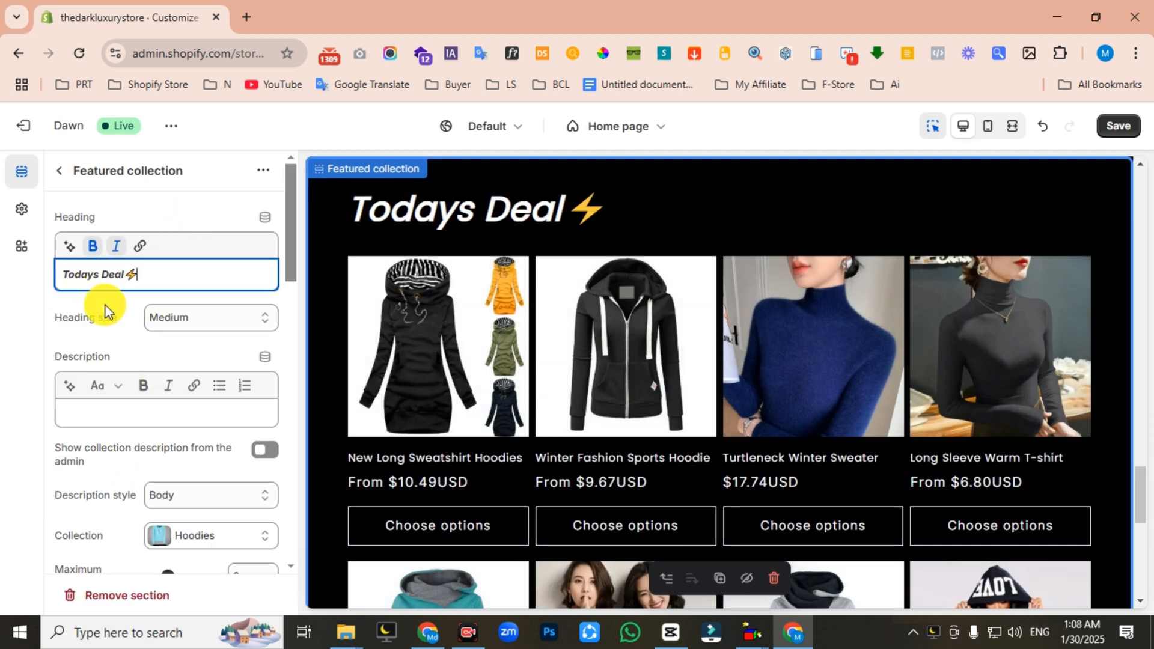
# - Replace the Todays Deal section's collection with Tops T-Shirt and save the theme
pyautogui.scroll(-3, 104, 304)
pyautogui.click(196, 364)
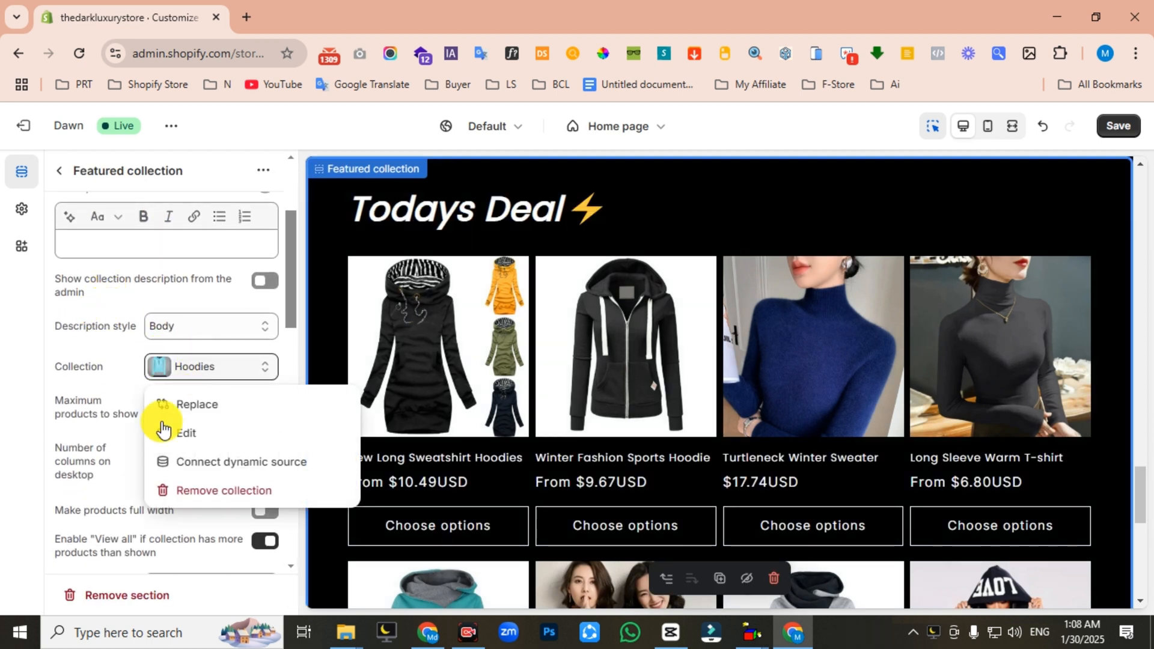
pyautogui.click(193, 490)
pyautogui.click(191, 370)
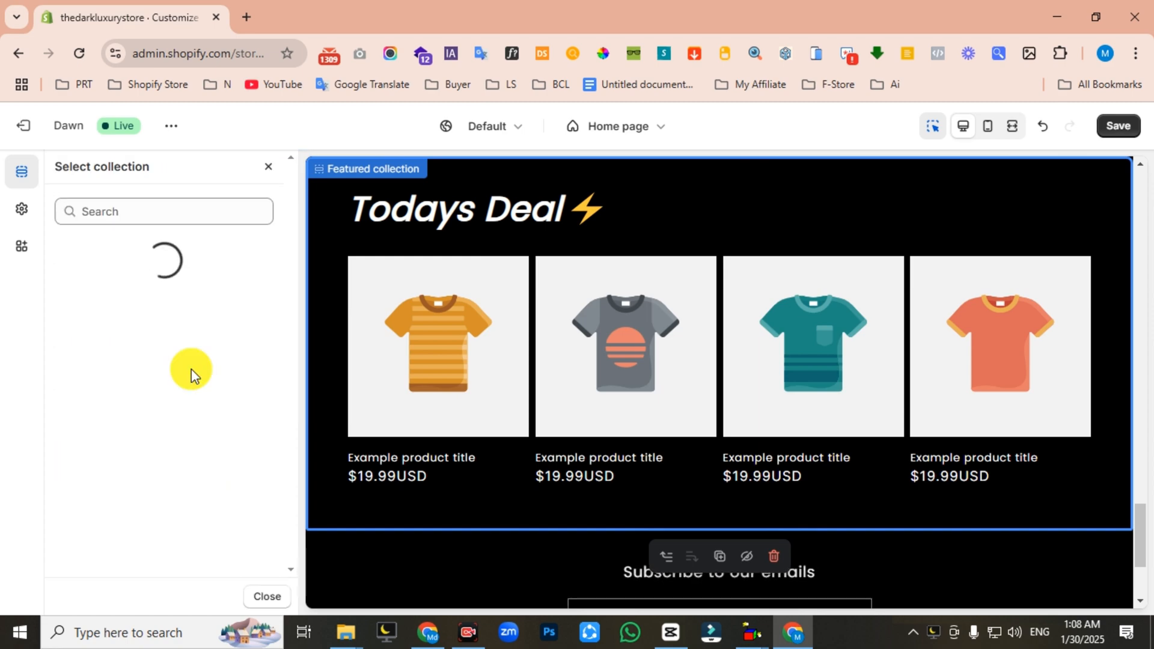
pyautogui.click(123, 509)
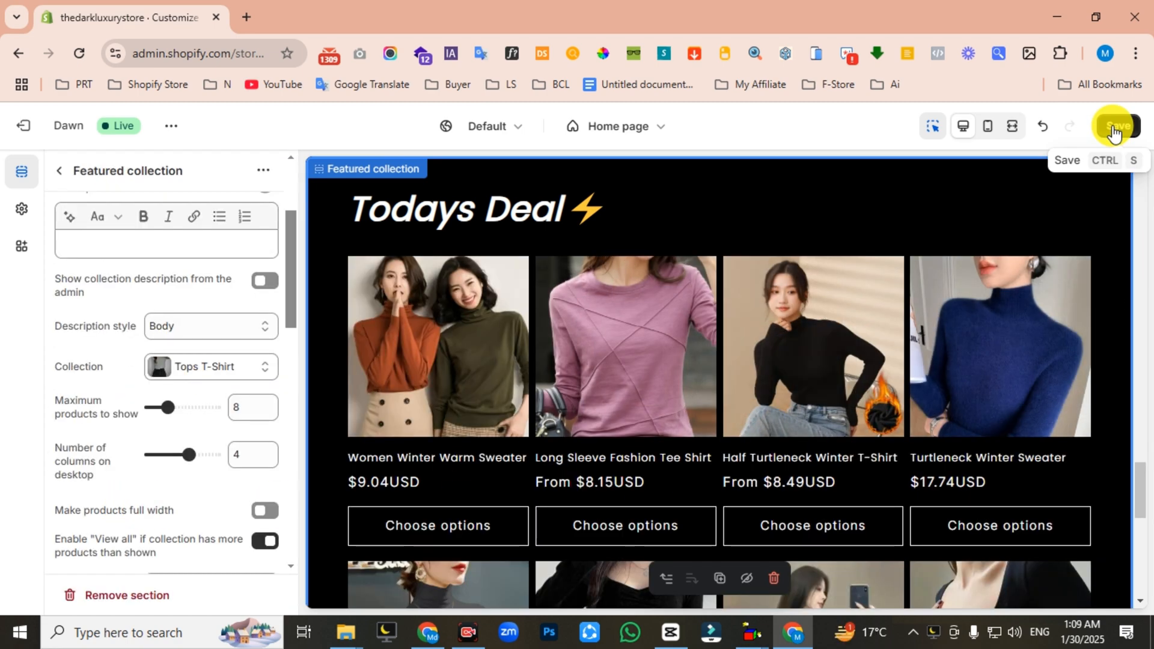
pyautogui.click(1113, 127)
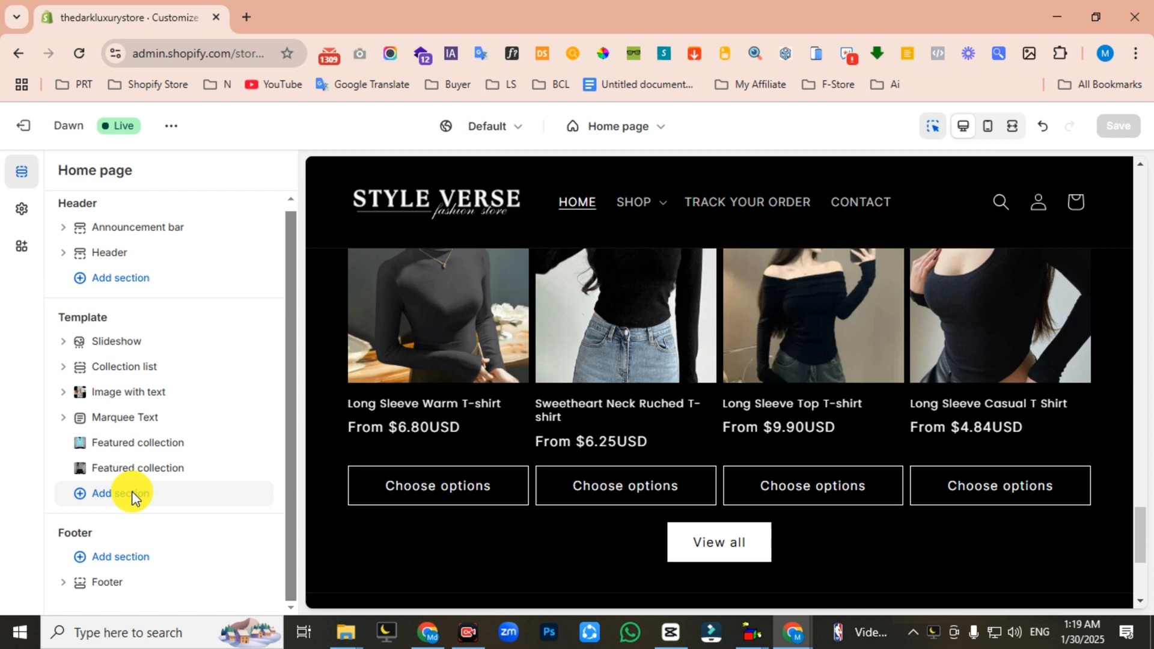
# - Add an Image banner section below the featured collections and set its first image to the photo of women in turtleneck sweaters
pyautogui.click(131, 492)
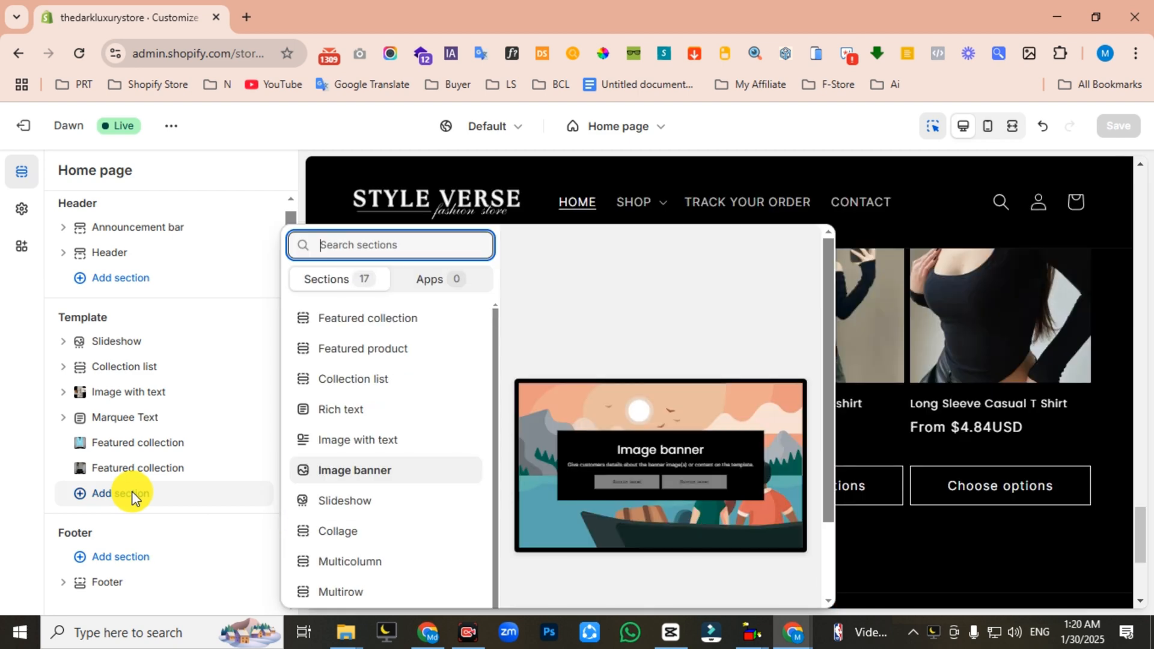
pyautogui.click(368, 471)
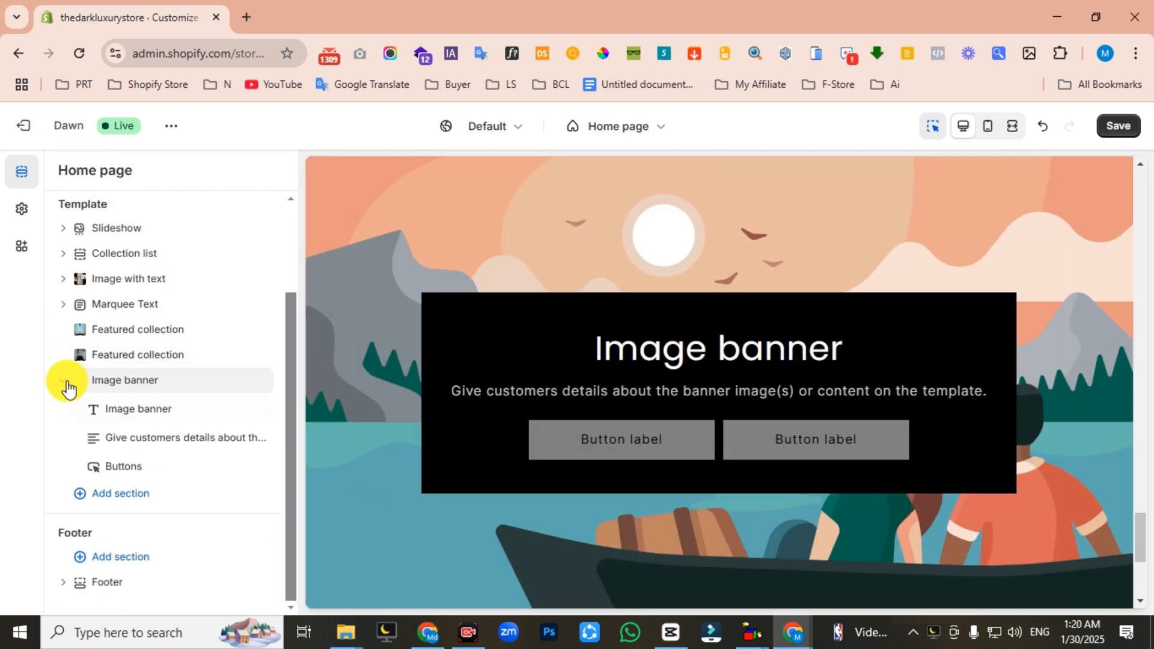
pyautogui.click(124, 381)
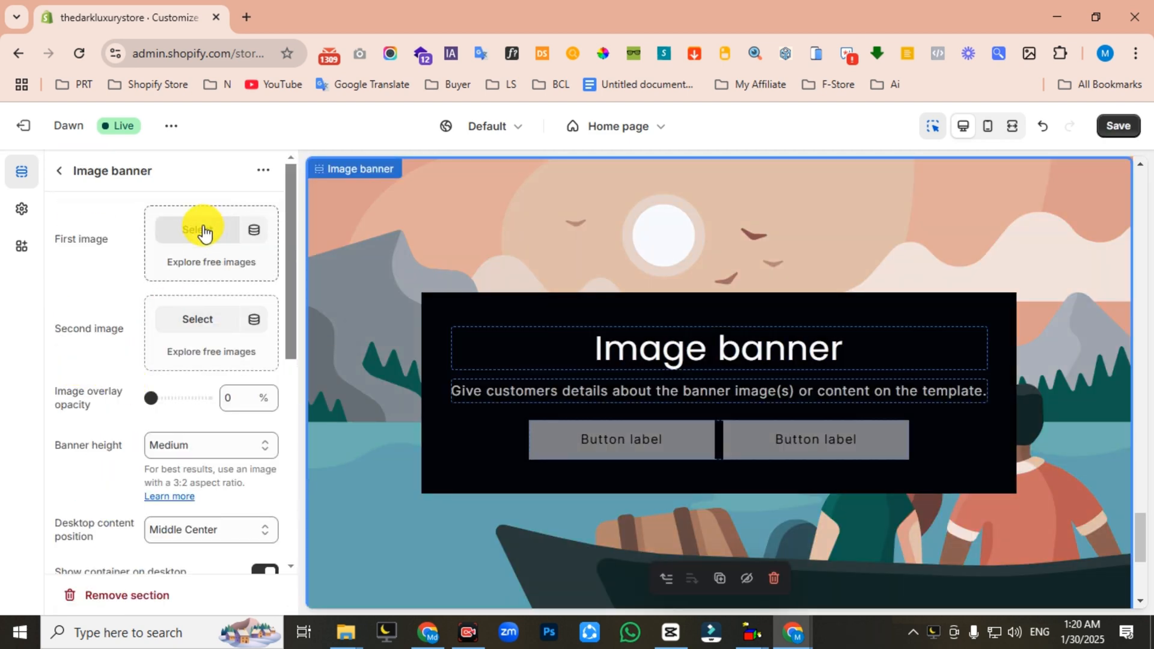
pyautogui.click(206, 234)
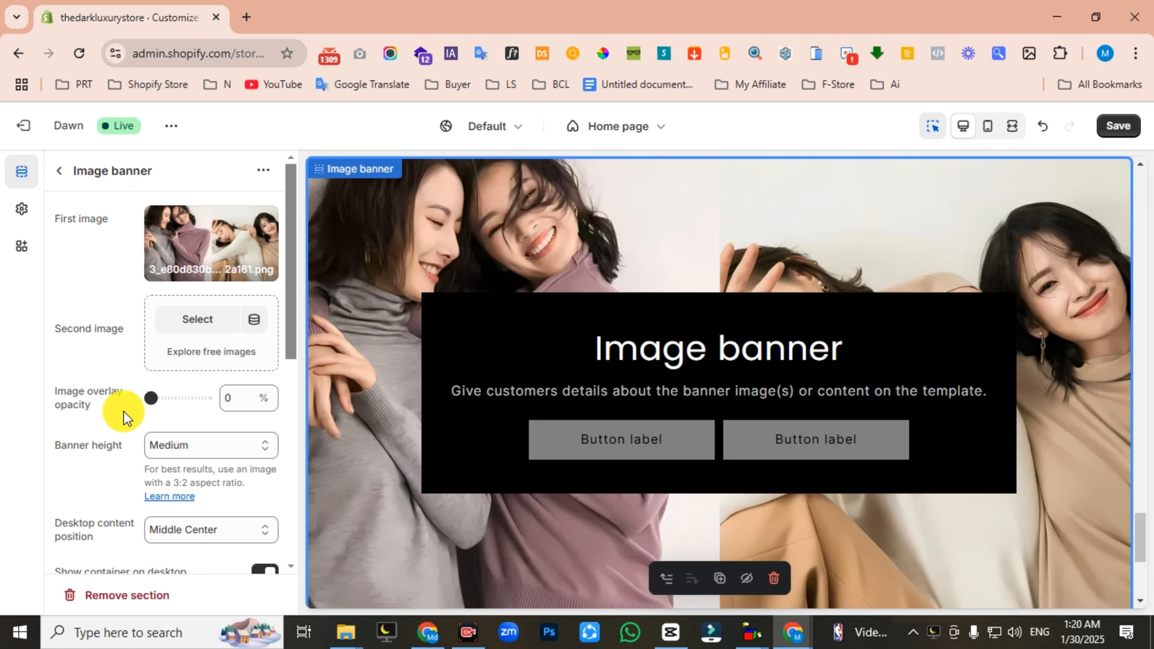
# - Set the image banner's height to Adapt to first image
pyautogui.scroll(-1, 124, 418)
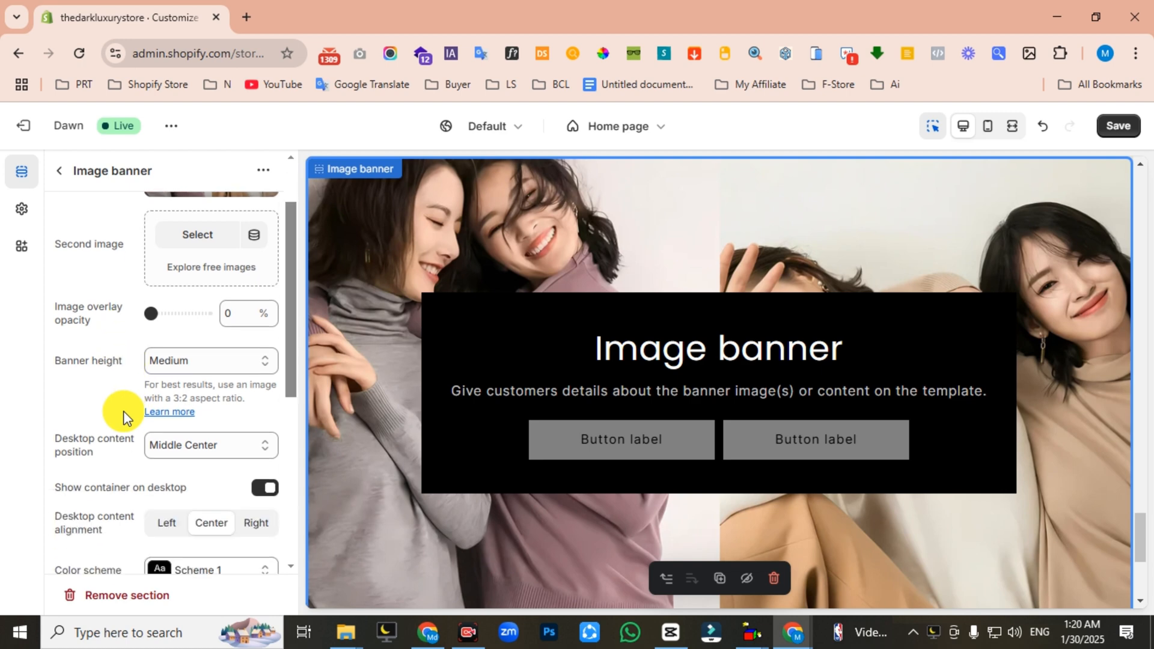
pyautogui.click(186, 362)
pyautogui.click(187, 381)
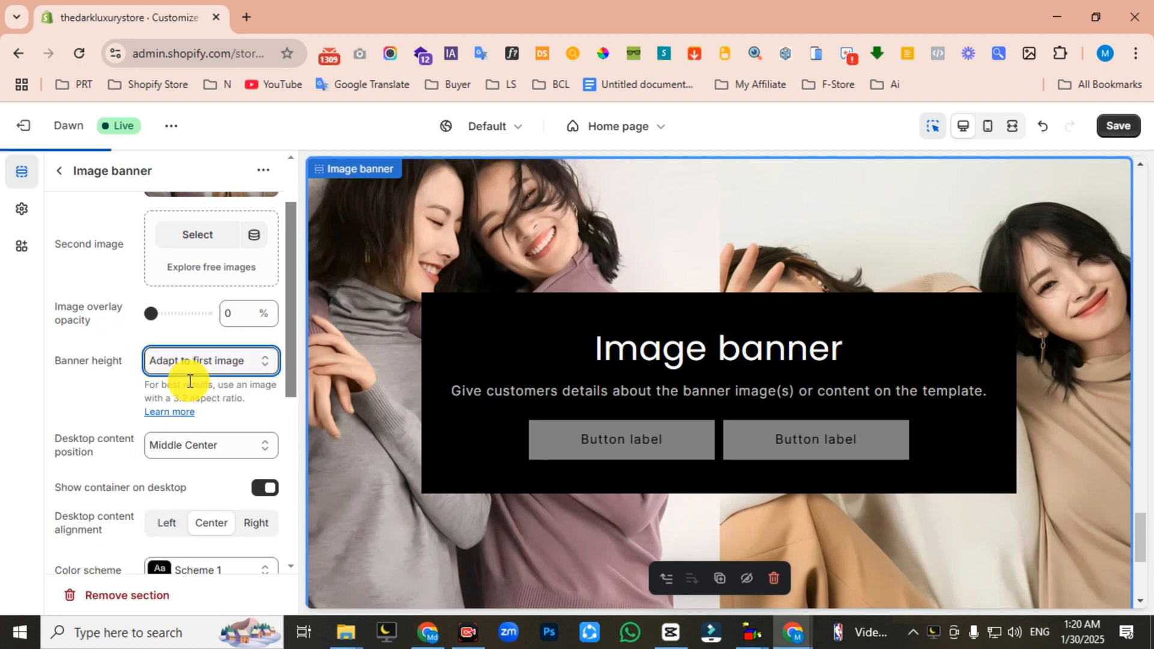
pyautogui.scroll(-2, 193, 373)
pyautogui.click(72, 171)
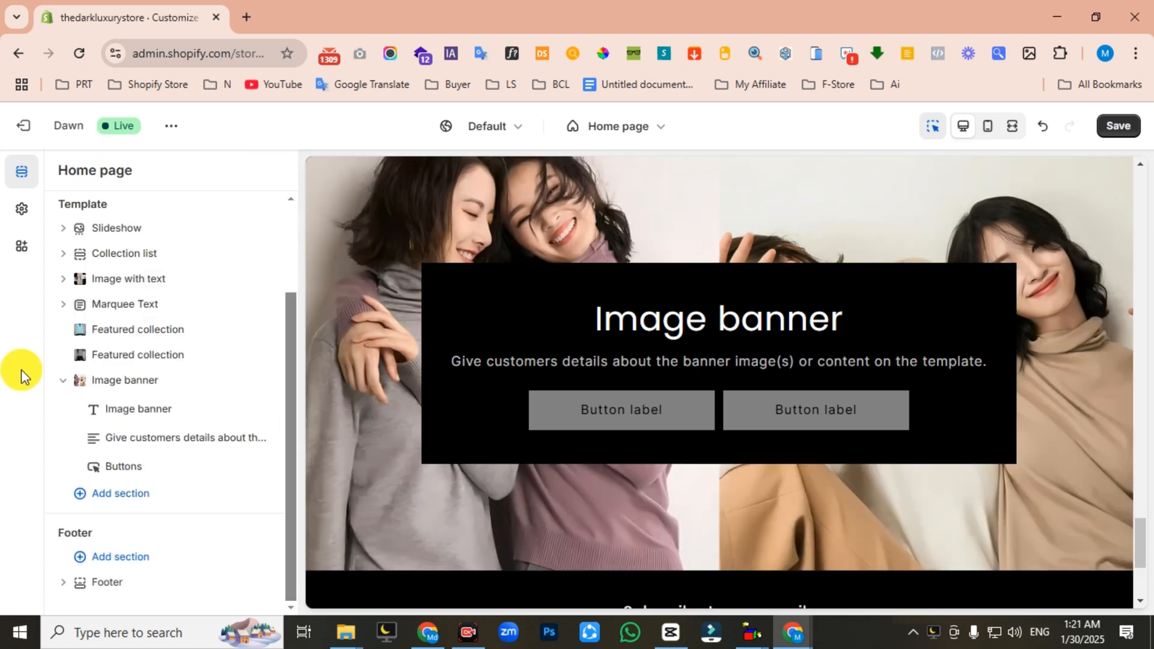
# - Change the image banner's heading to "SAVE BIG! UP TO 50% OFF"
pyautogui.click(138, 415)
pyautogui.tripleClick(105, 274)
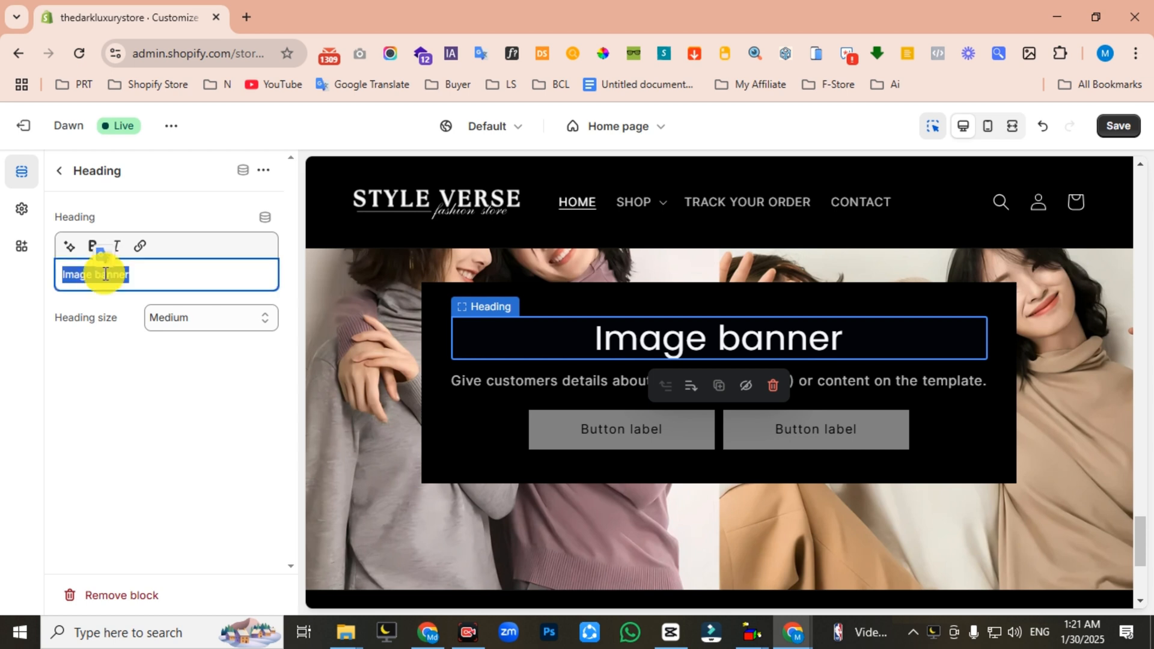
pyautogui.write('SAVE BIG! UP TO 50% OFF')
pyautogui.click(60, 170)
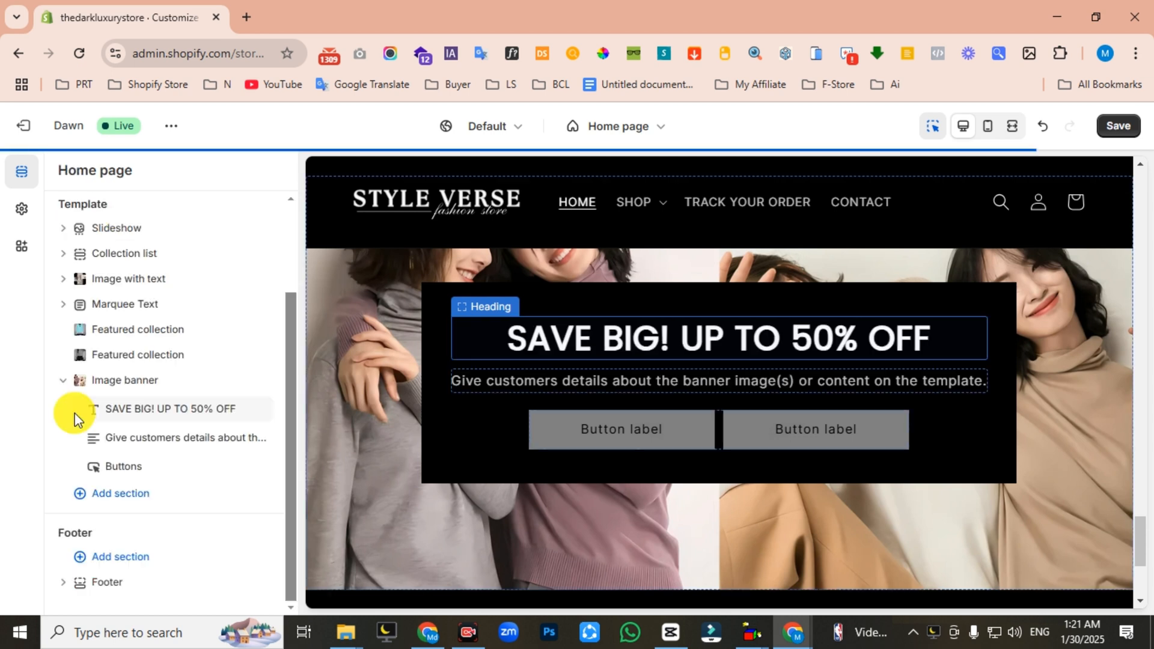
# - Replace the image banner's description text with "Enjoy and Huge Savings! Don't Miss Out!"
pyautogui.click(148, 442)
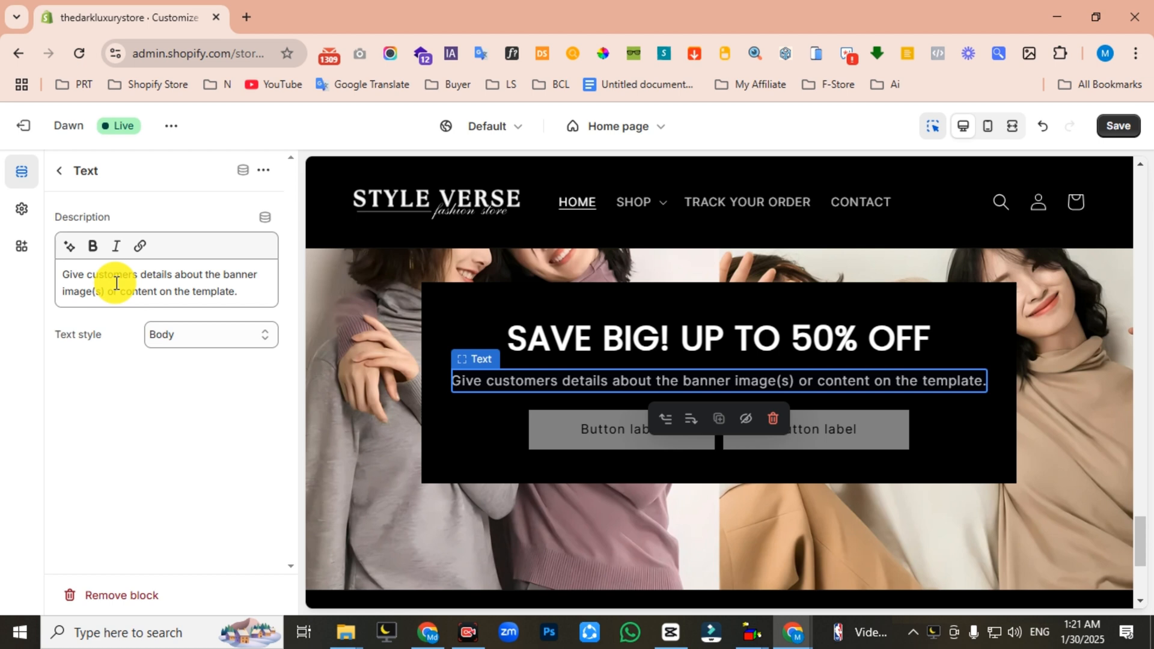
pyautogui.hotkey('ctrl', 'a')
pyautogui.write("Enjoy and Huge Savings! Don't Miss Out!")
pyautogui.click(60, 170)
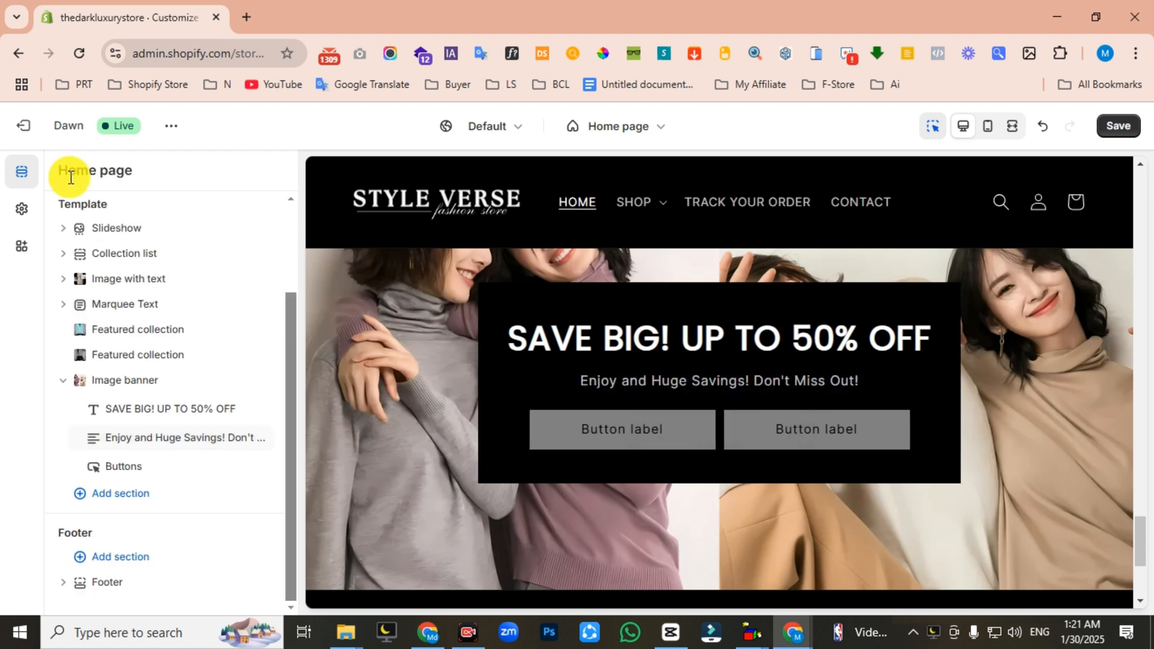
# - Label the image banner's first button SHOP NOW with a link to All collections, clear the second button's label, and save
pyautogui.click(133, 475)
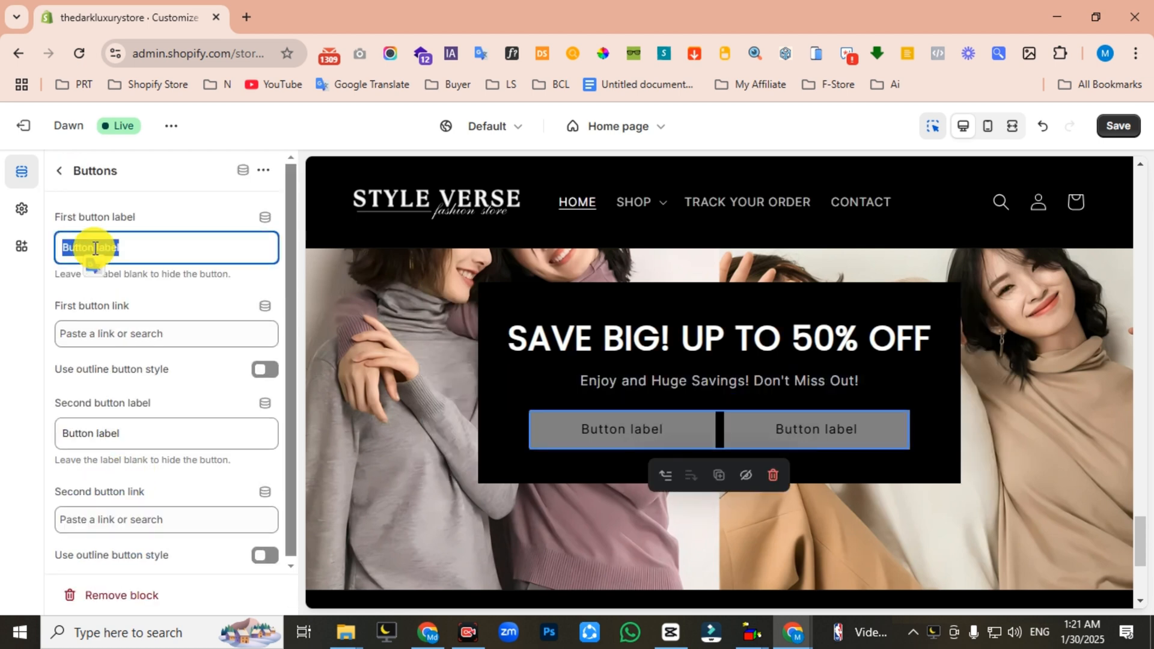
pyautogui.write('SHOP NOW')
pyautogui.click(98, 332)
pyautogui.click(121, 363)
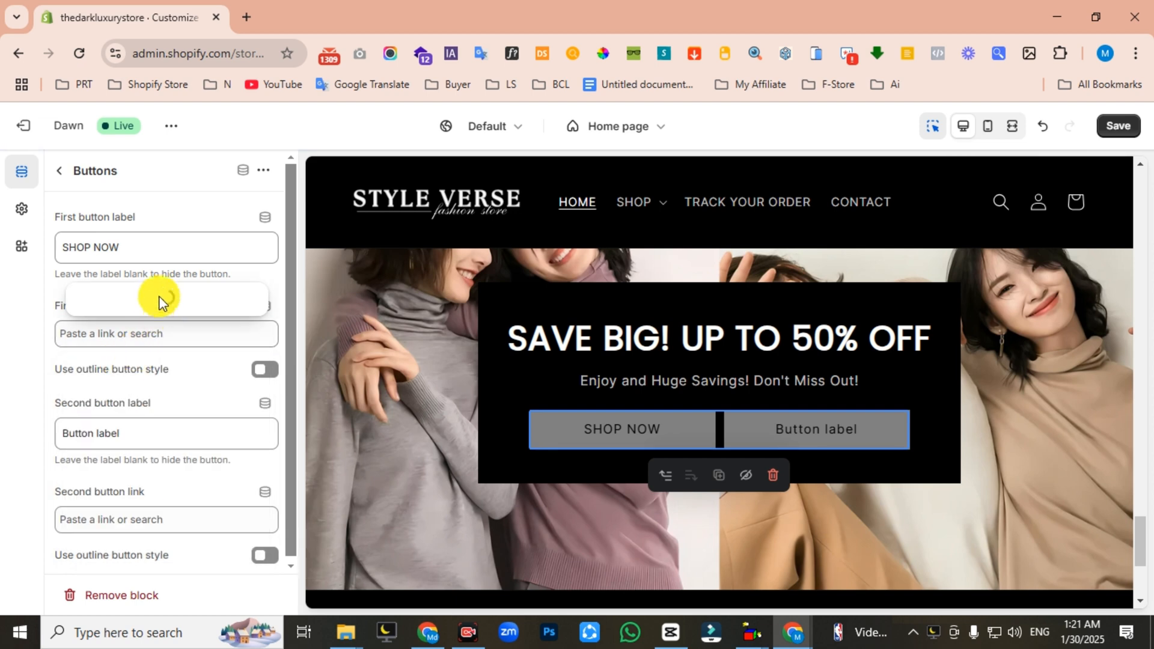
pyautogui.tripleClick(81, 431)
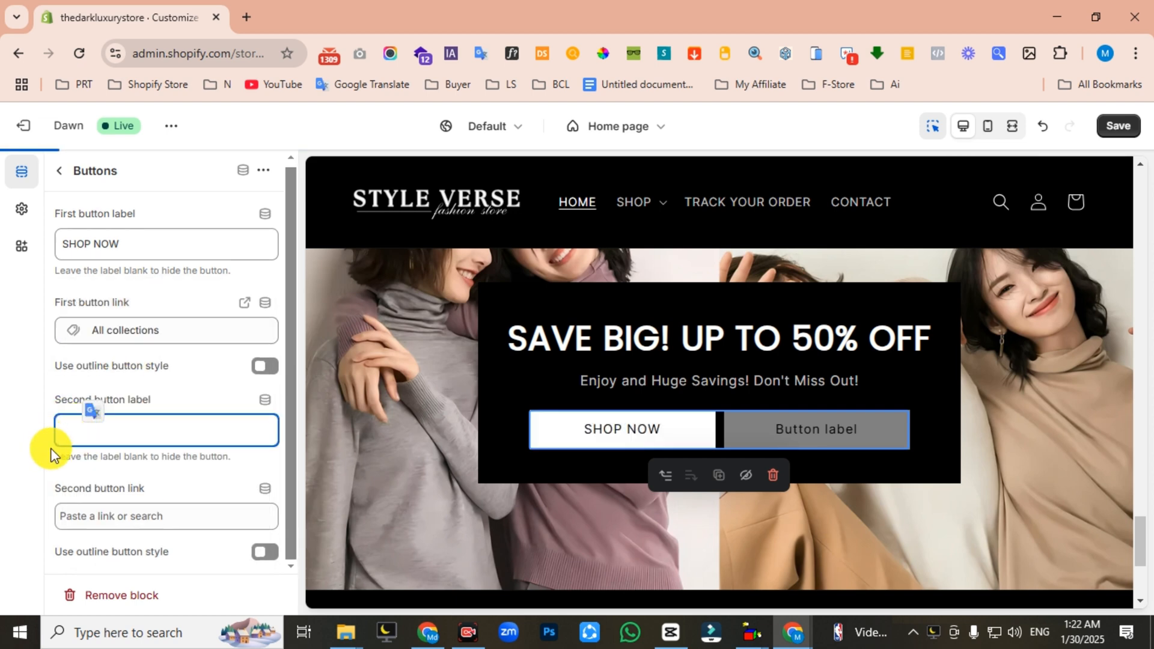
pyautogui.click(1120, 126)
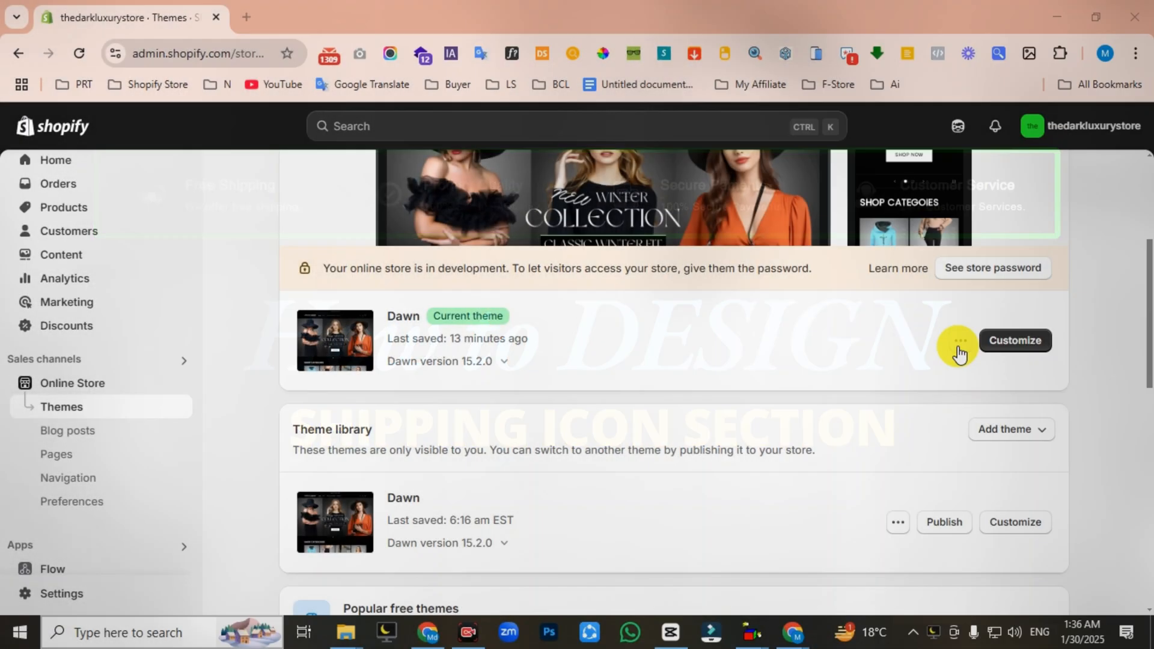
# - Open the current Dawn theme's code and create a new liquid section file named trustbadge
pyautogui.click(959, 340)
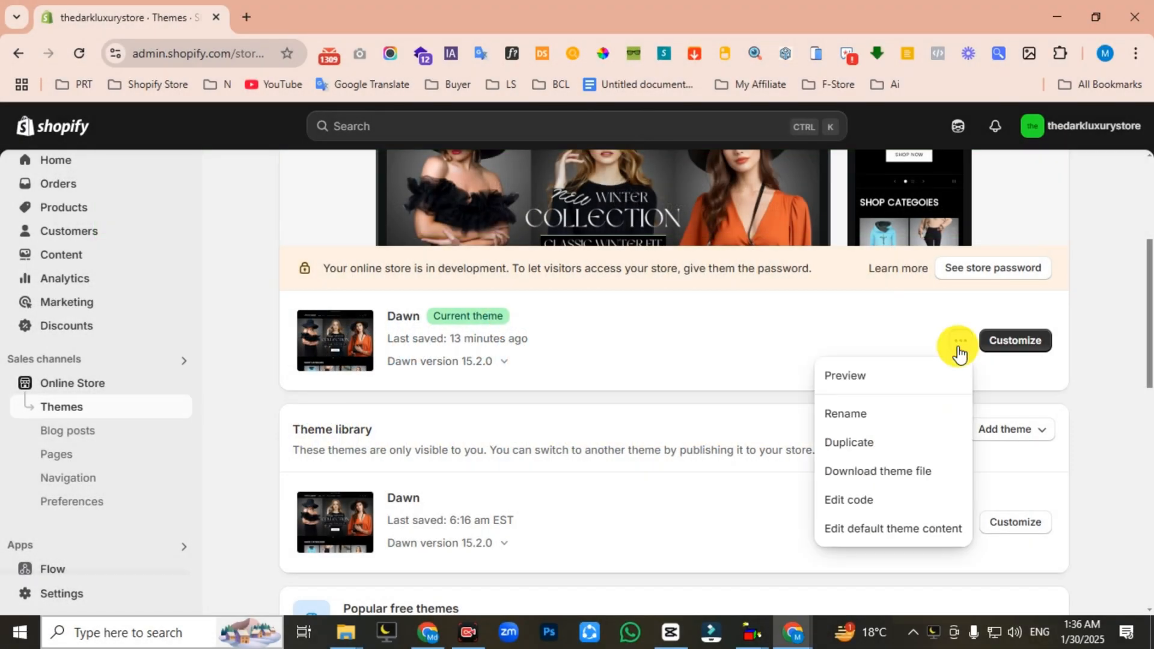
pyautogui.click(865, 507)
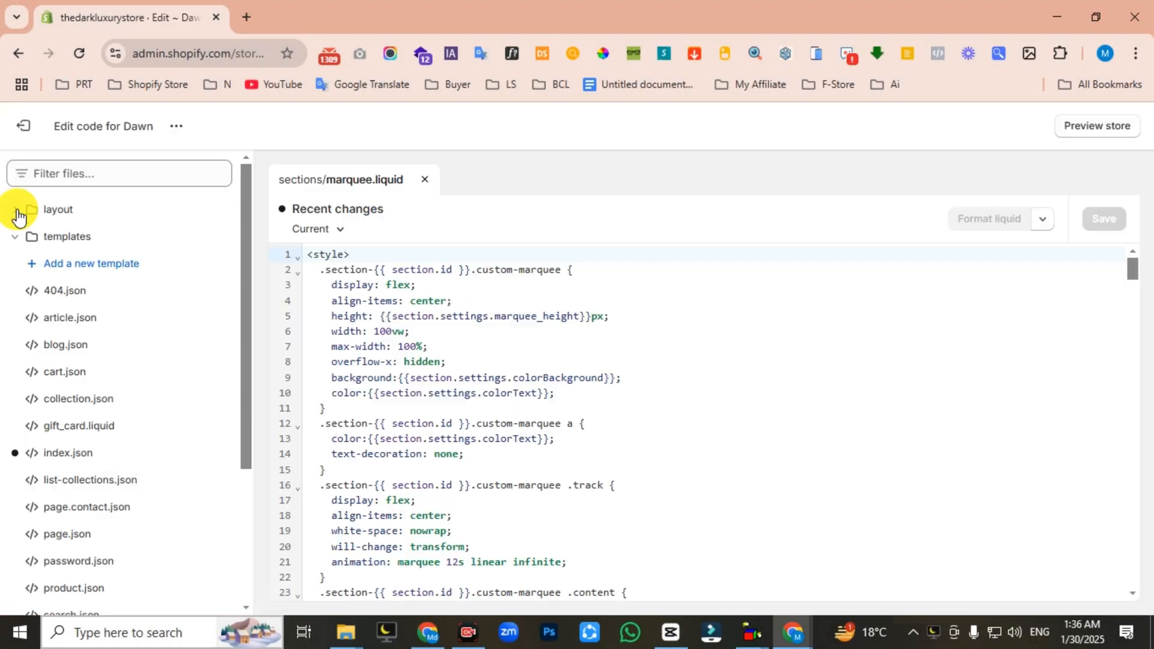
pyautogui.click(17, 242)
pyautogui.click(68, 264)
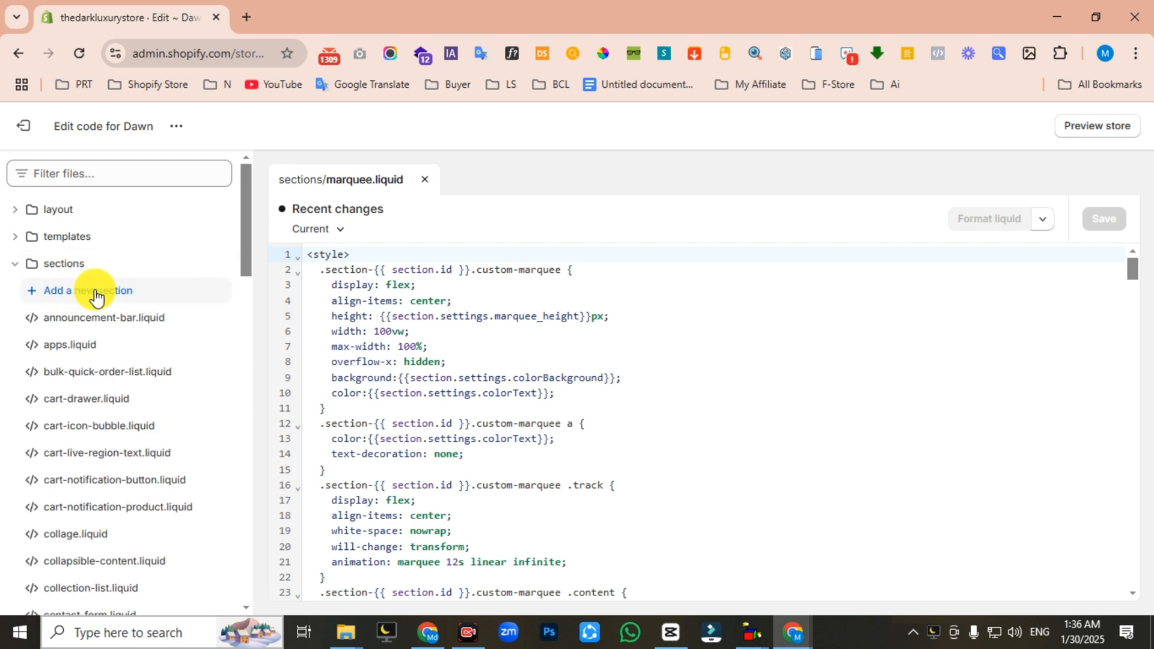
pyautogui.click(90, 293)
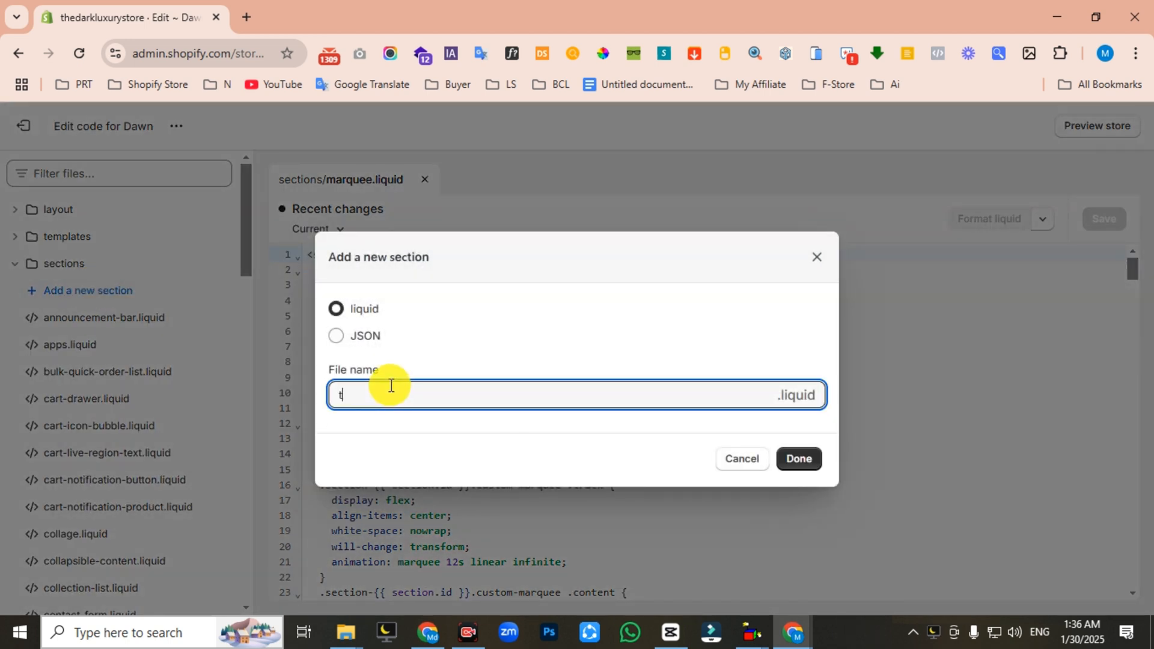
pyautogui.click(793, 459)
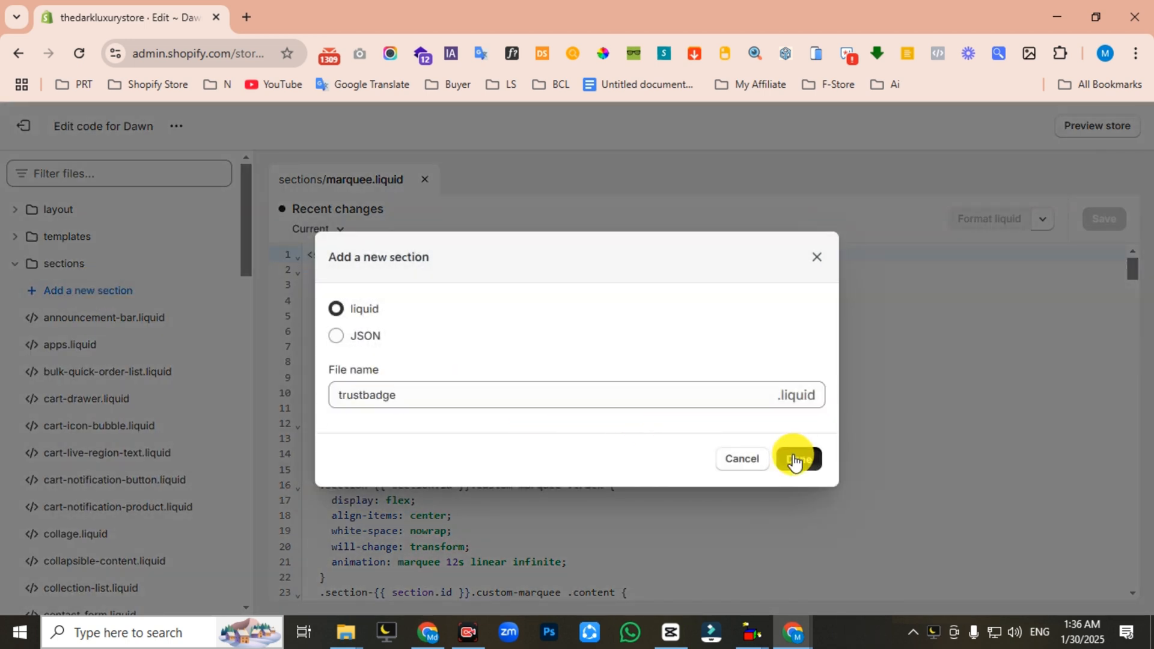
# - Replace the default schema code in trustbadge.liquid with the copied Trustbadge GM section code and save the file
pyautogui.moveTo(390, 332); pyautogui.dragTo(301, 251)
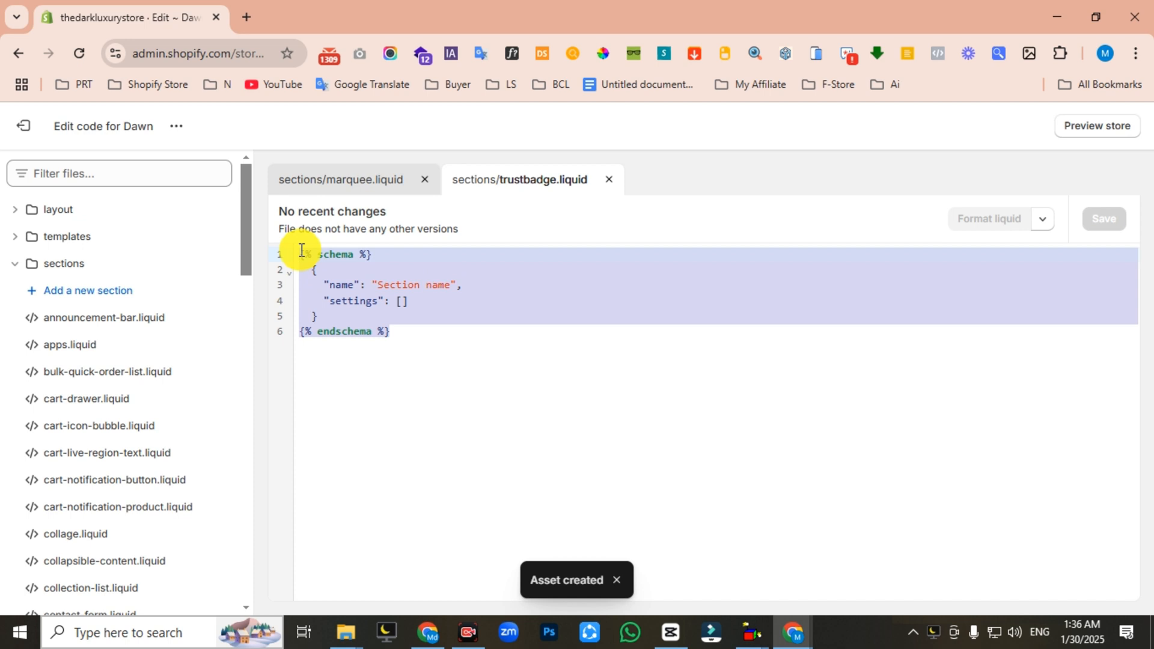
pyautogui.press('BackSpace')
pyautogui.hotkey('ctrl', 'v')
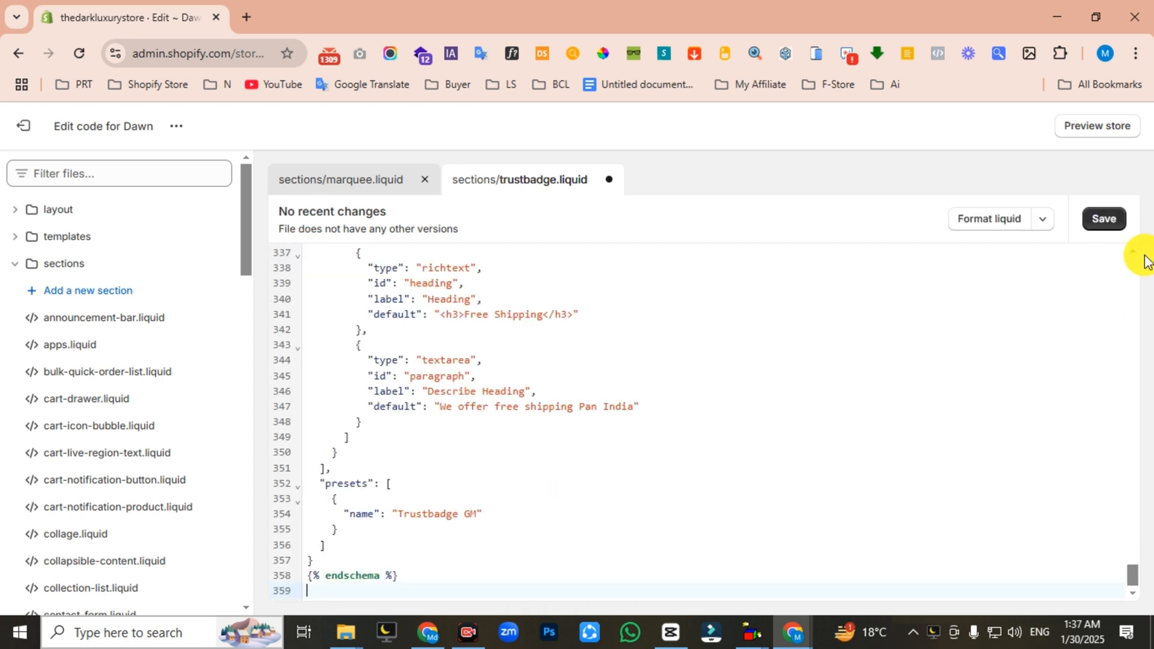
# - Return to customizing the current Dawn theme and add the Trustbadge GM section below the image banner
pyautogui.click(21, 129)
pyautogui.scroll(-1, 459, 334)
pyautogui.click(1032, 349)
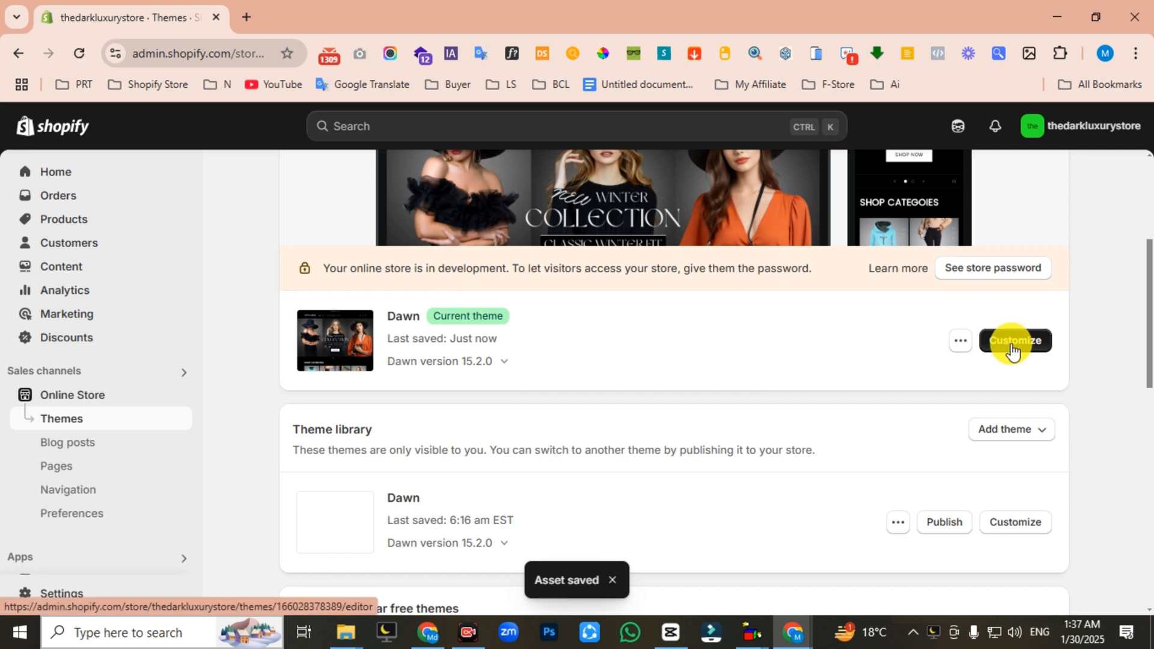
pyautogui.scroll(-5, 129, 370)
pyautogui.scroll(-2, 131, 372)
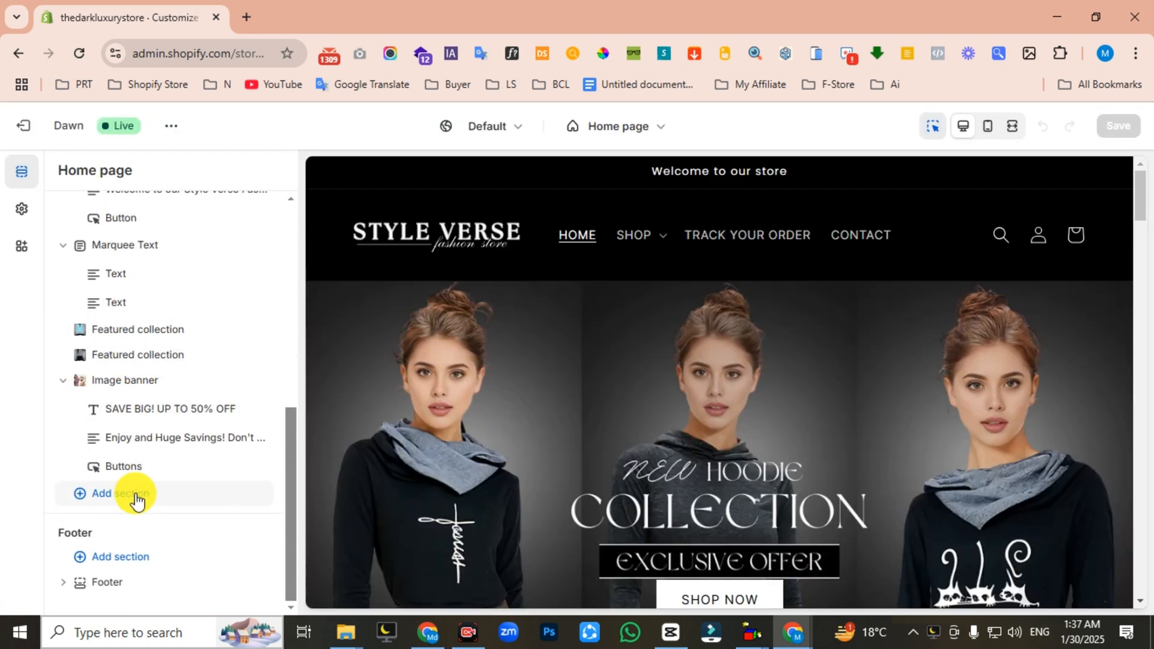
pyautogui.click(136, 496)
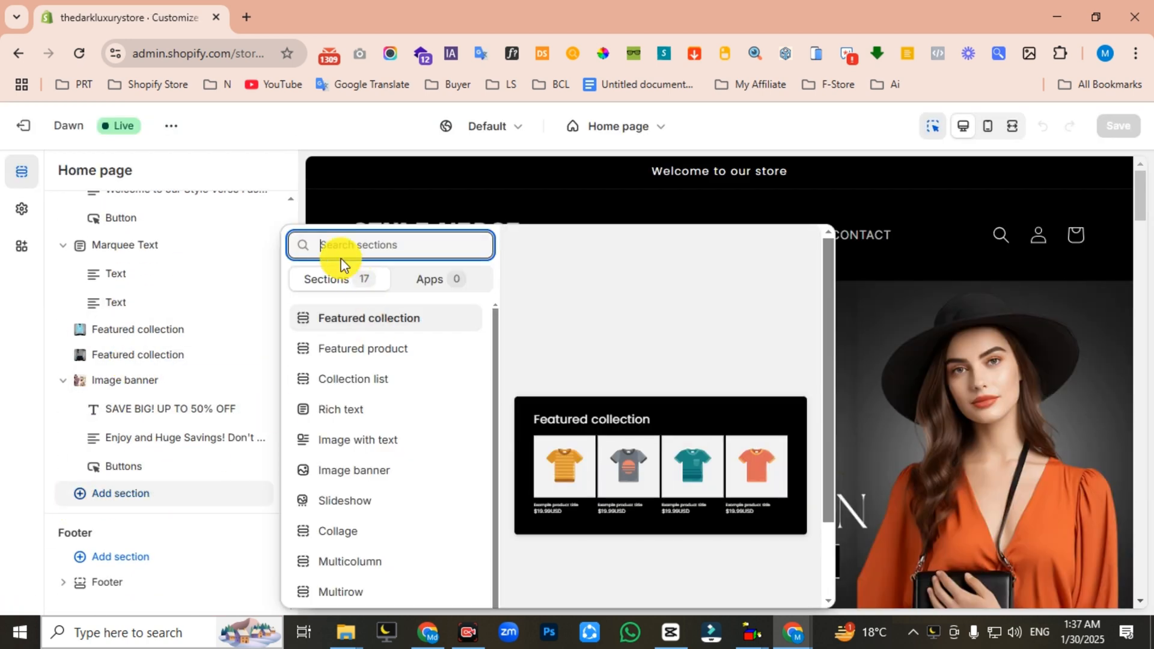
pyautogui.write('trust')
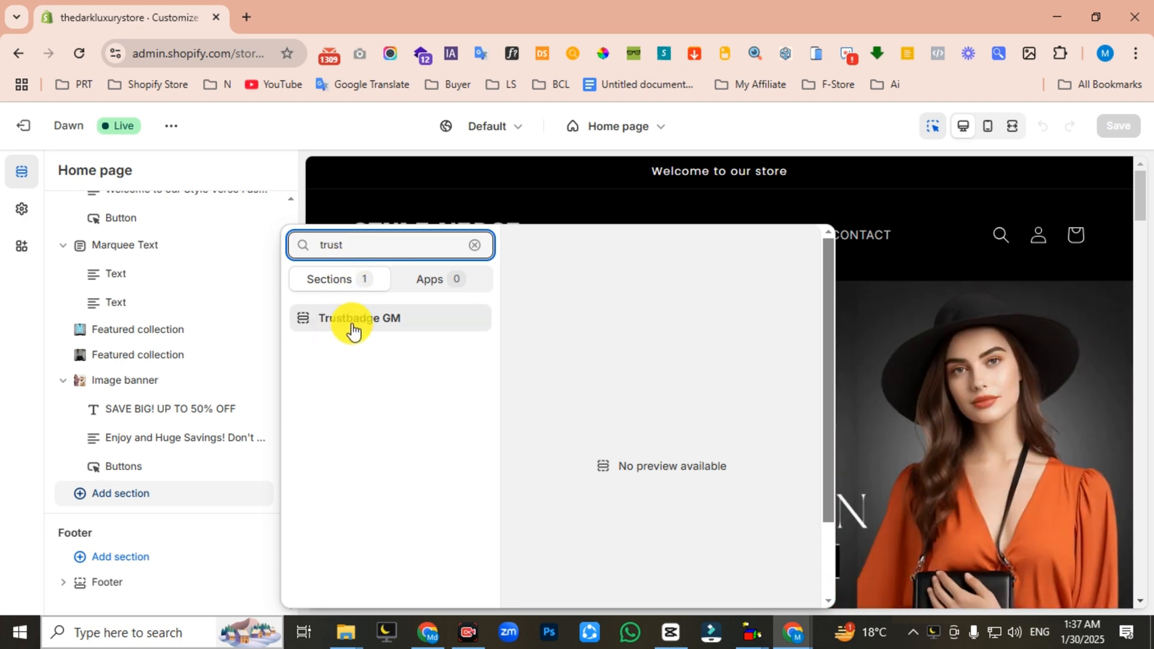
pyautogui.click(358, 327)
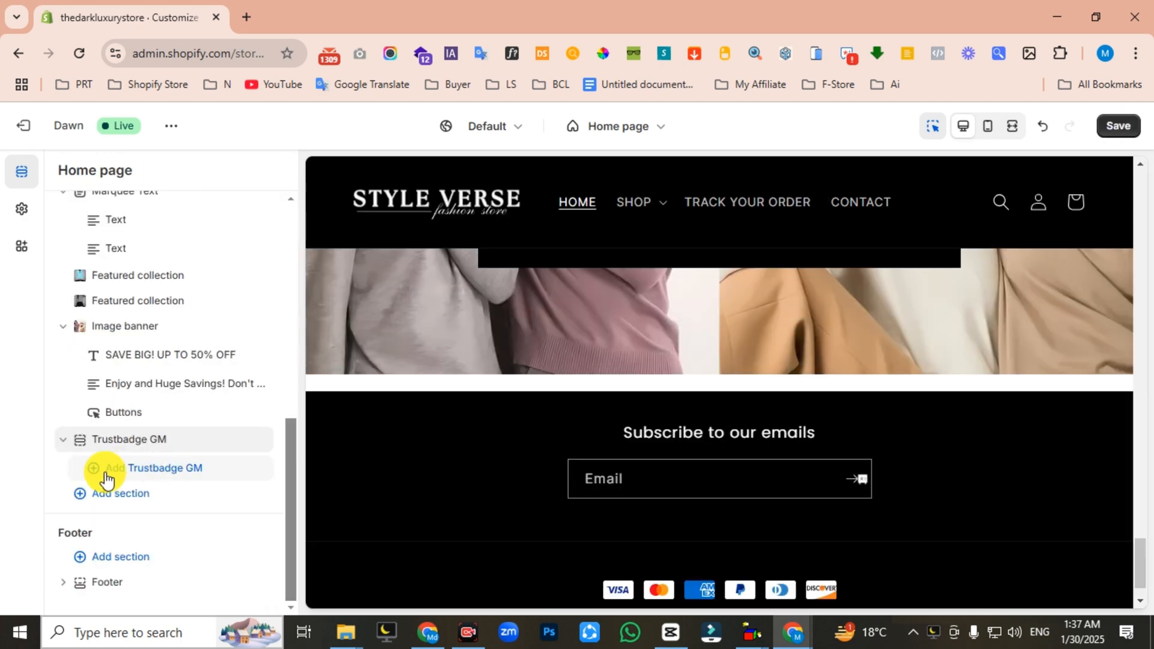
# - Add four Trustbadge GM blocks to the Trustbadge GM section
pyautogui.click(145, 469)
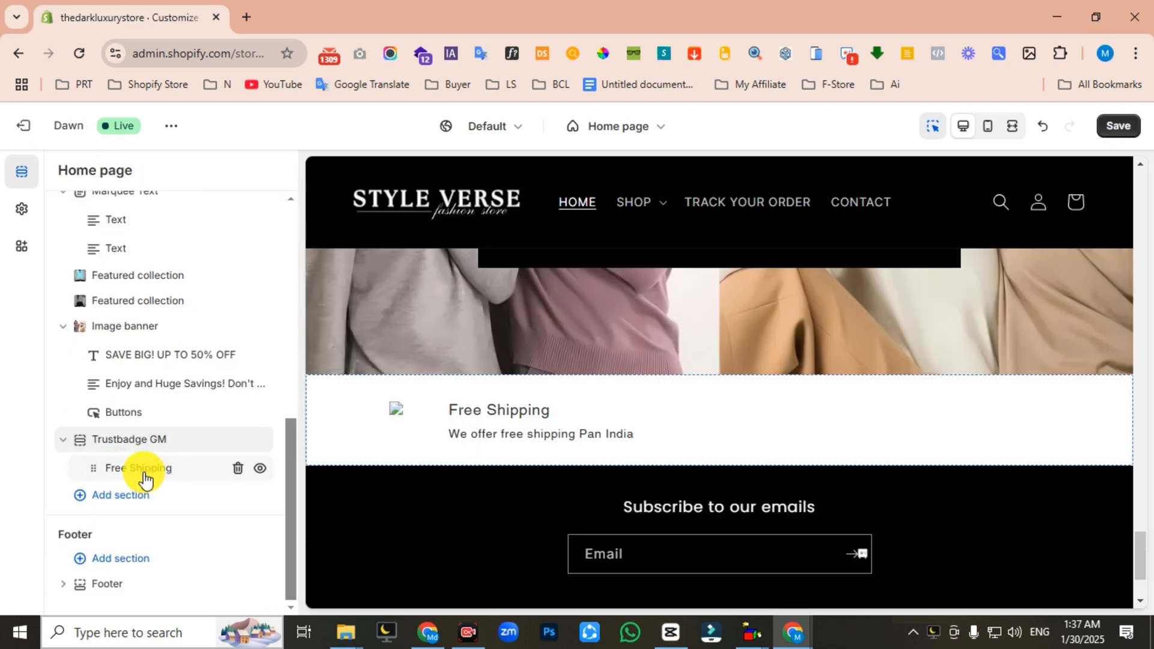
pyautogui.click(177, 489)
pyautogui.click(171, 516)
pyautogui.click(174, 523)
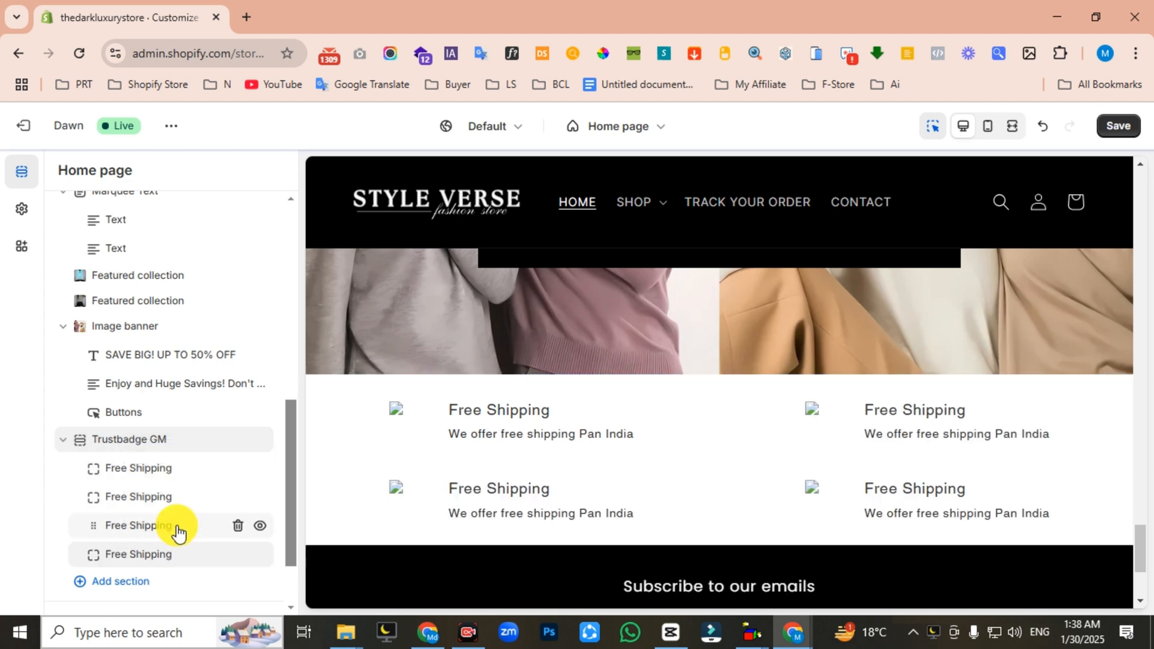
# - Set the first Free Shipping badge's icon to the white delivery truck on black
pyautogui.click(139, 473)
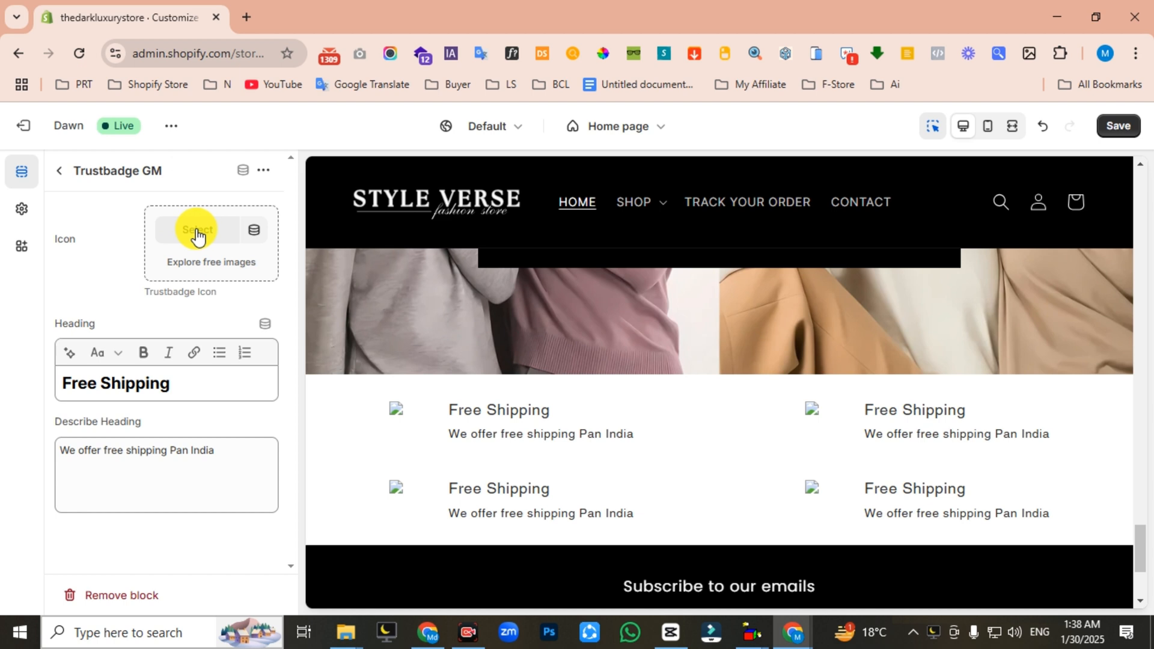
pyautogui.click(197, 235)
pyautogui.click(72, 170)
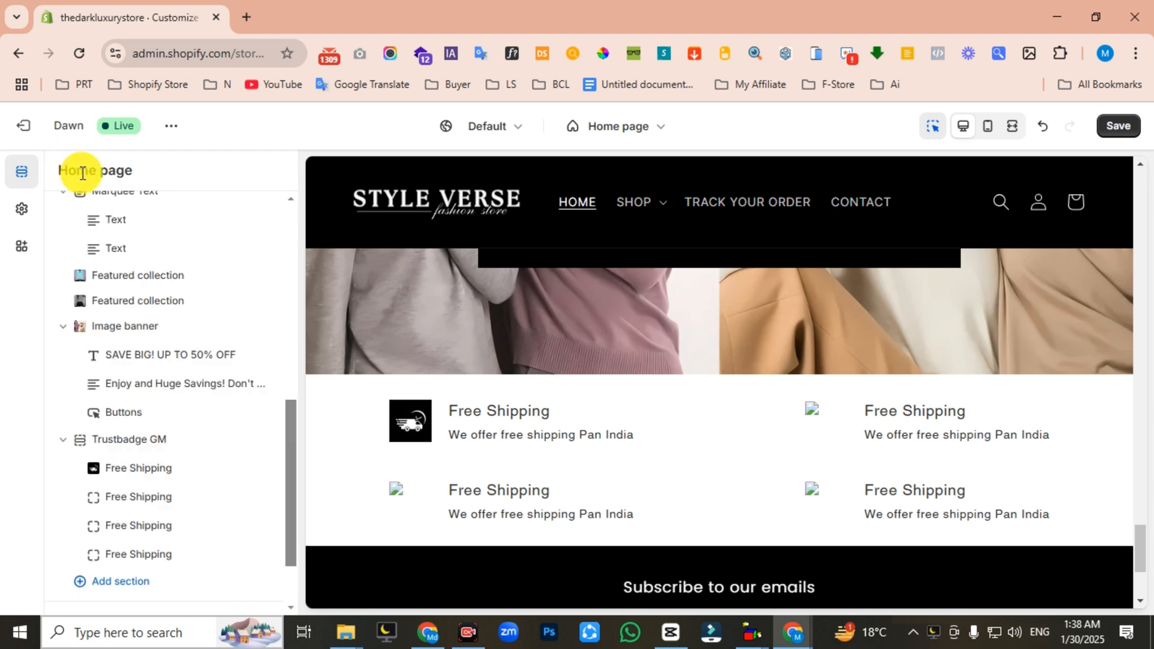
# - Give the second badge the heading "Product Quality", the description "100% Satisfied Quality." and the checkmark seal icon
pyautogui.click(144, 499)
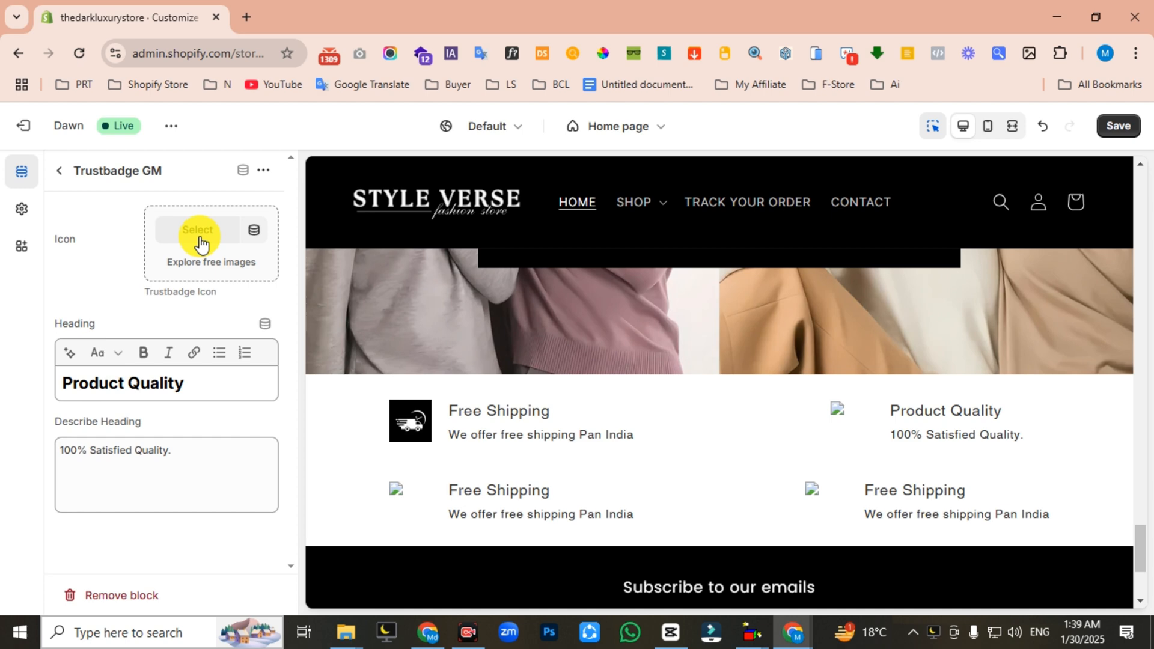
pyautogui.click(198, 234)
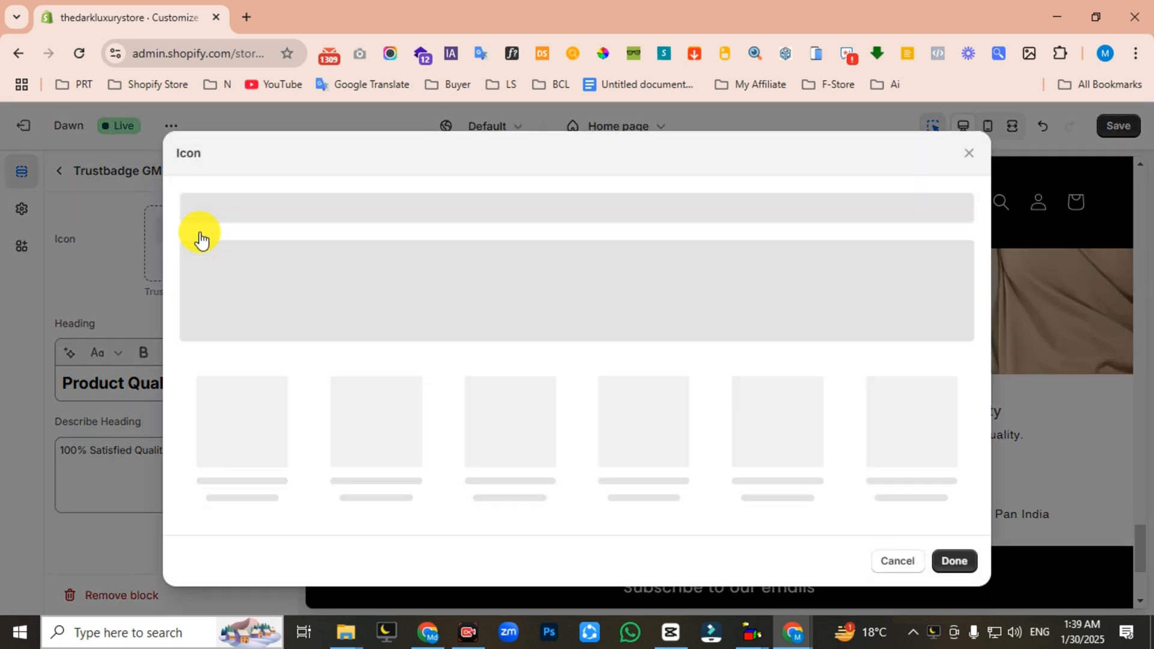
pyautogui.doubleClick(304, 438)
pyautogui.click(63, 176)
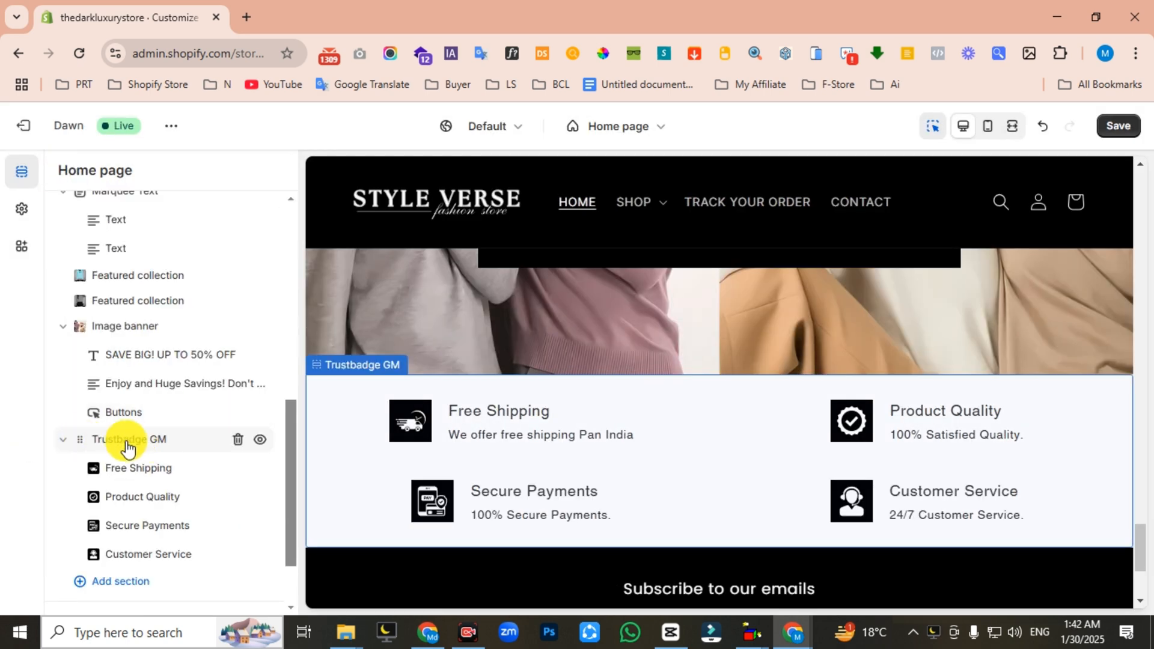
# - Set the Trustbadge GM section's heading color and paragraph color to #FFFFFF
pyautogui.click(126, 445)
pyautogui.scroll(-10, 116, 426)
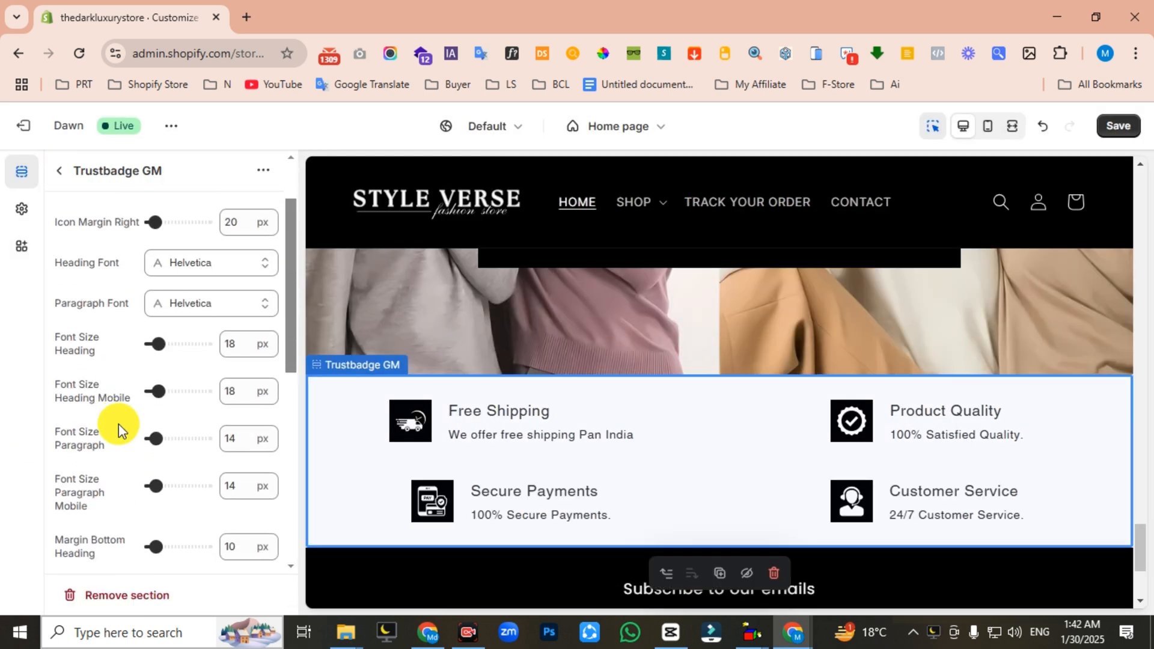
pyautogui.click(162, 385)
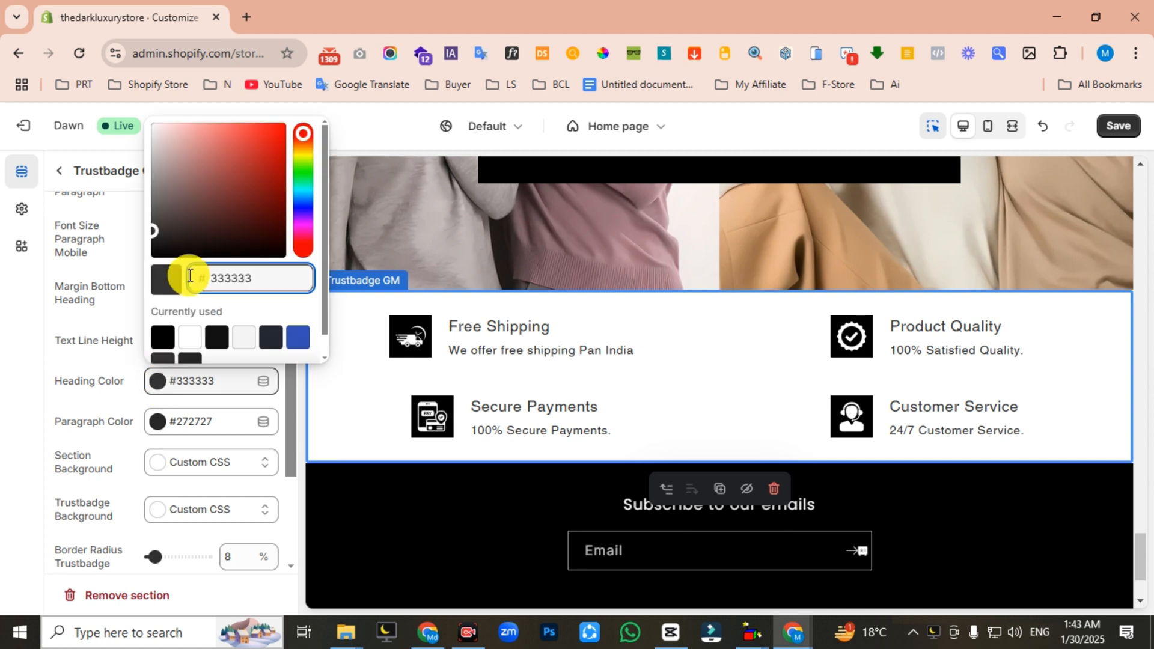
pyautogui.moveTo(193, 217); pyautogui.dragTo(144, 122)
pyautogui.click(54, 283)
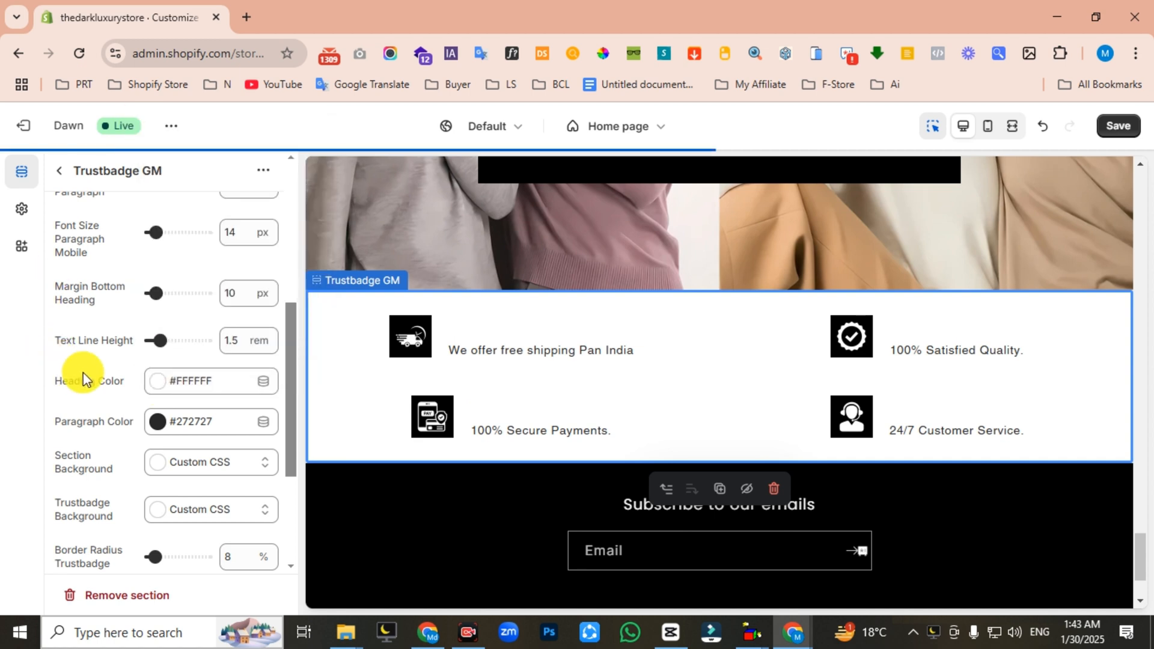
pyautogui.click(156, 422)
pyautogui.moveTo(174, 240); pyautogui.dragTo(116, 97)
pyautogui.click(85, 471)
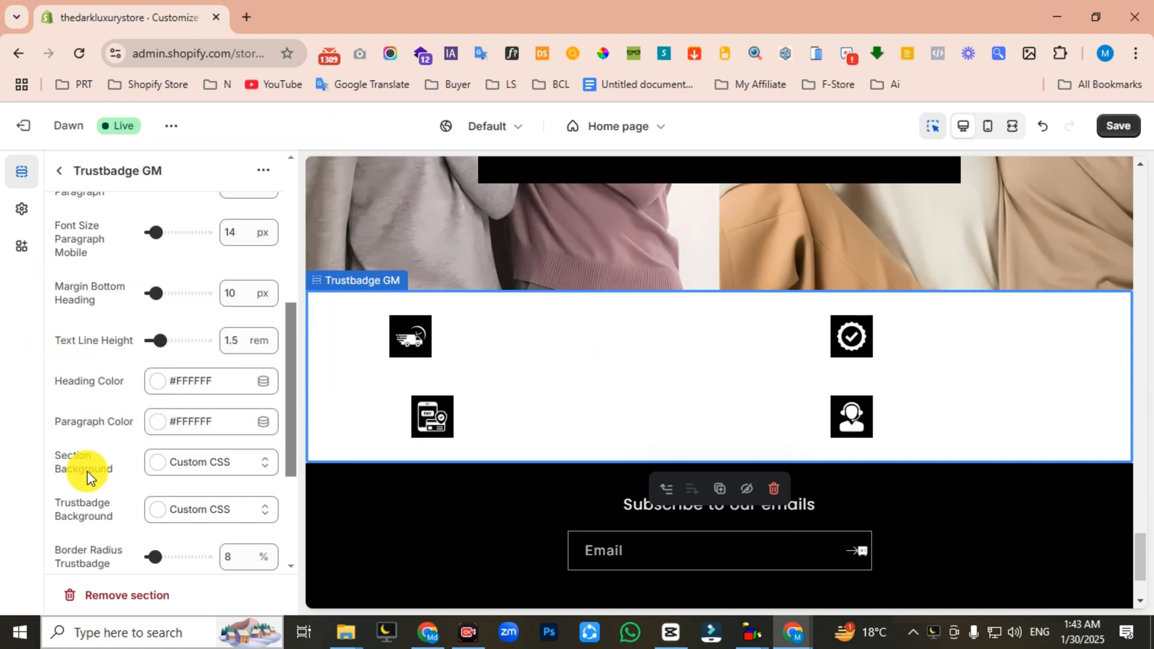
# - Make the Trustbadge GM section background and trustbadge background black, and save the theme
pyautogui.click(170, 472)
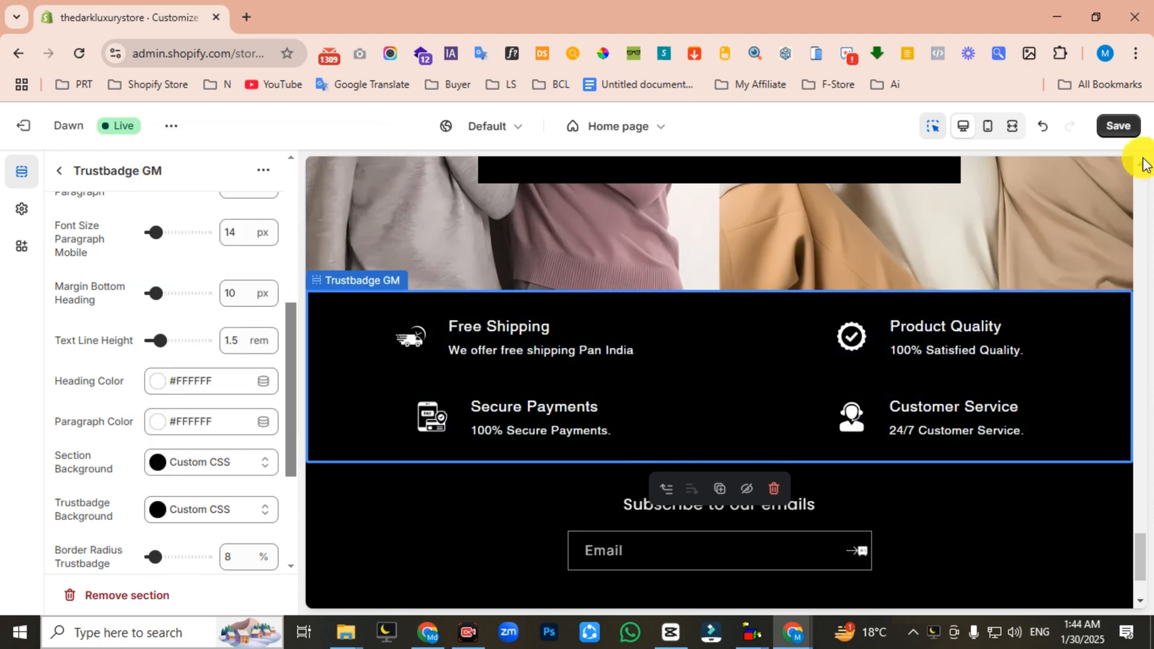
pyautogui.click(1118, 127)
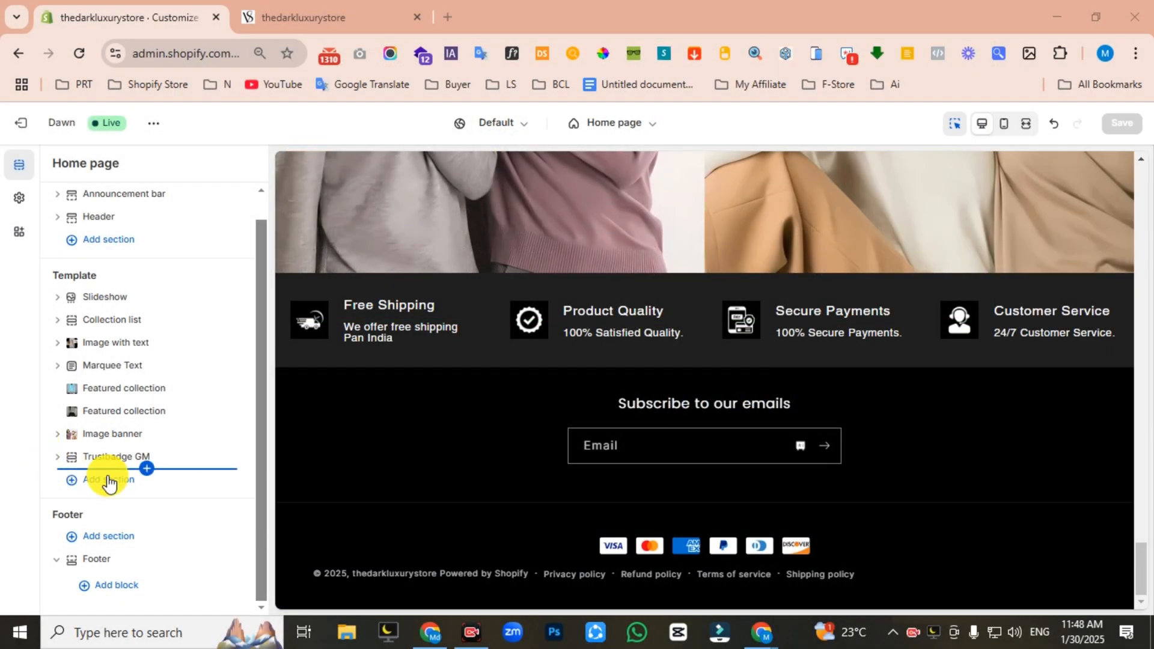
# - Add a Multicolumn section below Trustbadge GM and set its heading to bold "OUR HAPPY CUSTOMER ✧"
pyautogui.click(106, 477)
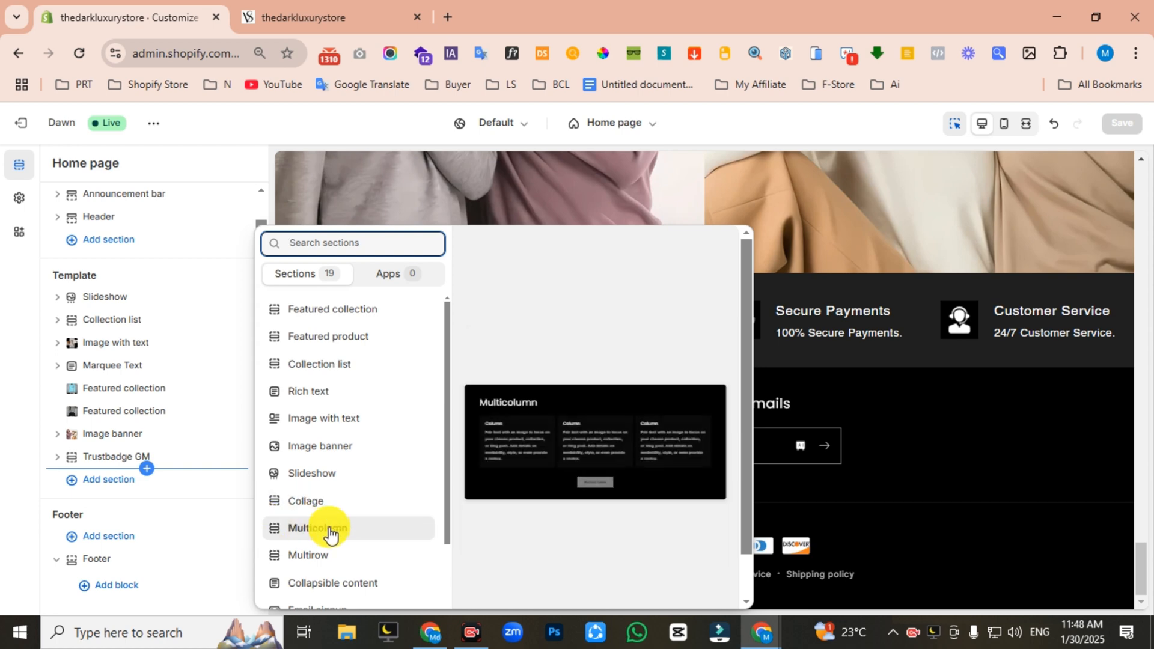
pyautogui.click(324, 527)
pyautogui.click(114, 377)
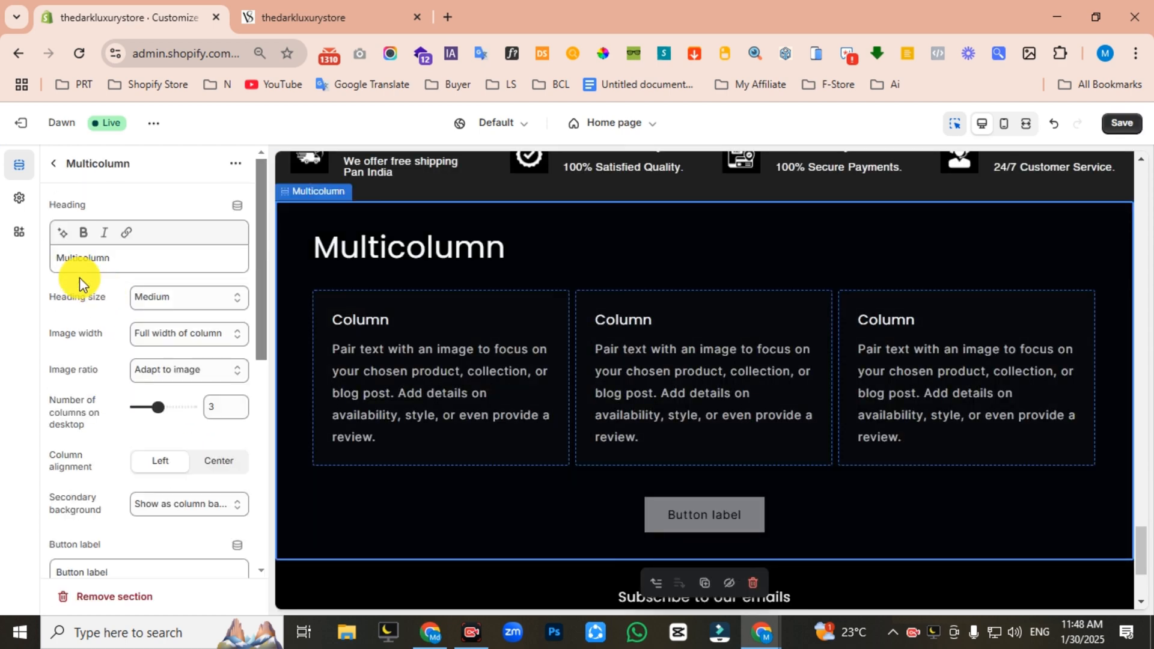
pyautogui.write('OUR HAPPY CUSTOMER ✧')
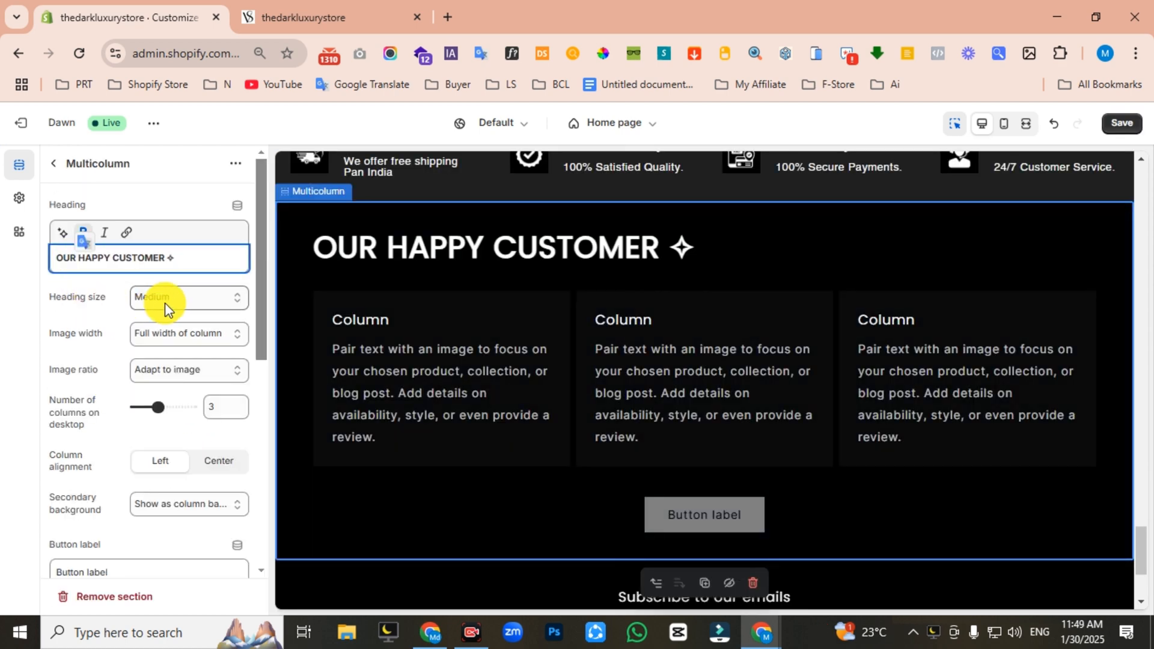
# - Reduce the Multicolumn section's heading size and set its number of columns on desktop to 4
pyautogui.click(165, 302)
pyautogui.click(167, 314)
pyautogui.scroll(-3, 94, 342)
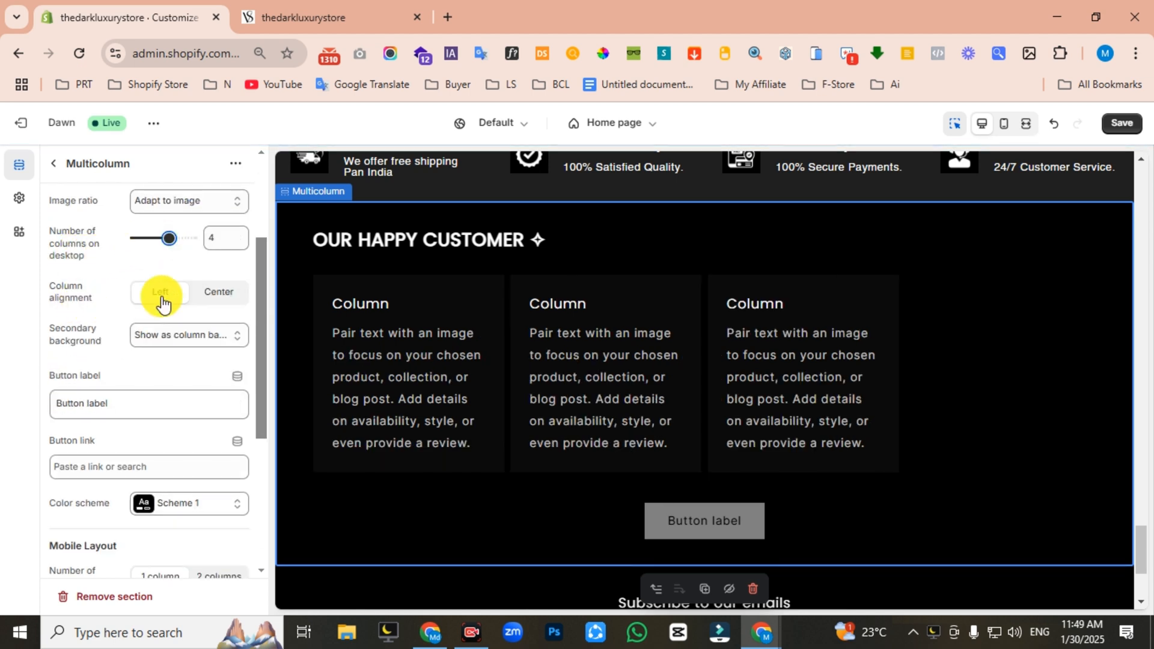
# - Center the Multicolumn section's column alignment and set its secondary background to None
pyautogui.click(200, 302)
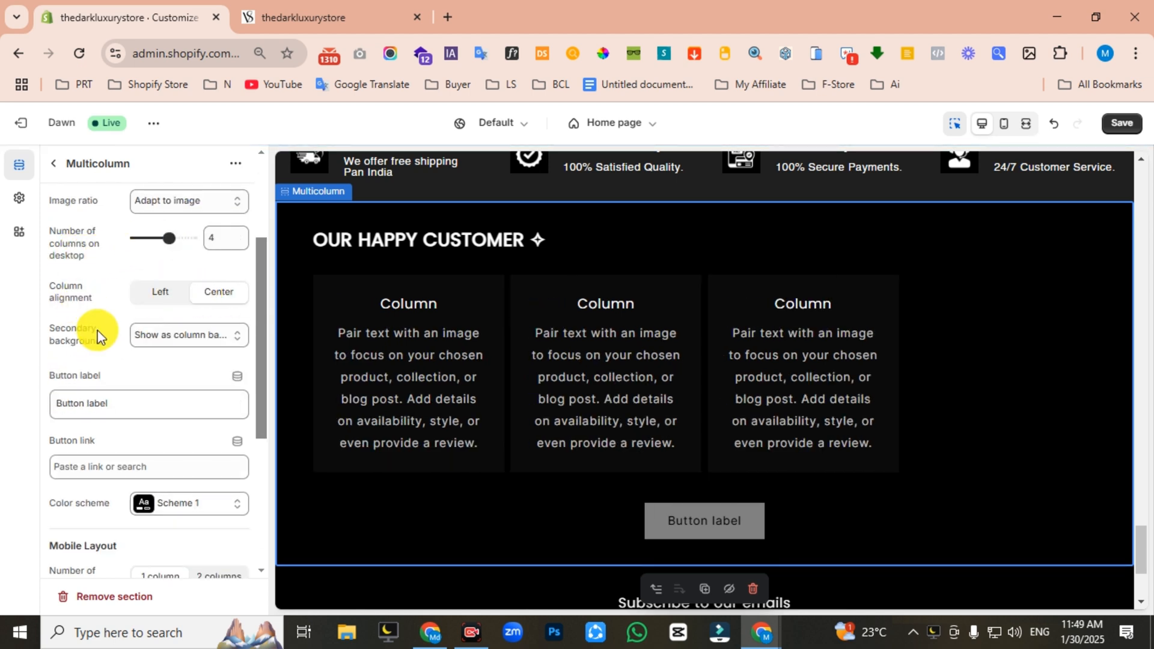
pyautogui.scroll(-1, 98, 331)
pyautogui.click(177, 256)
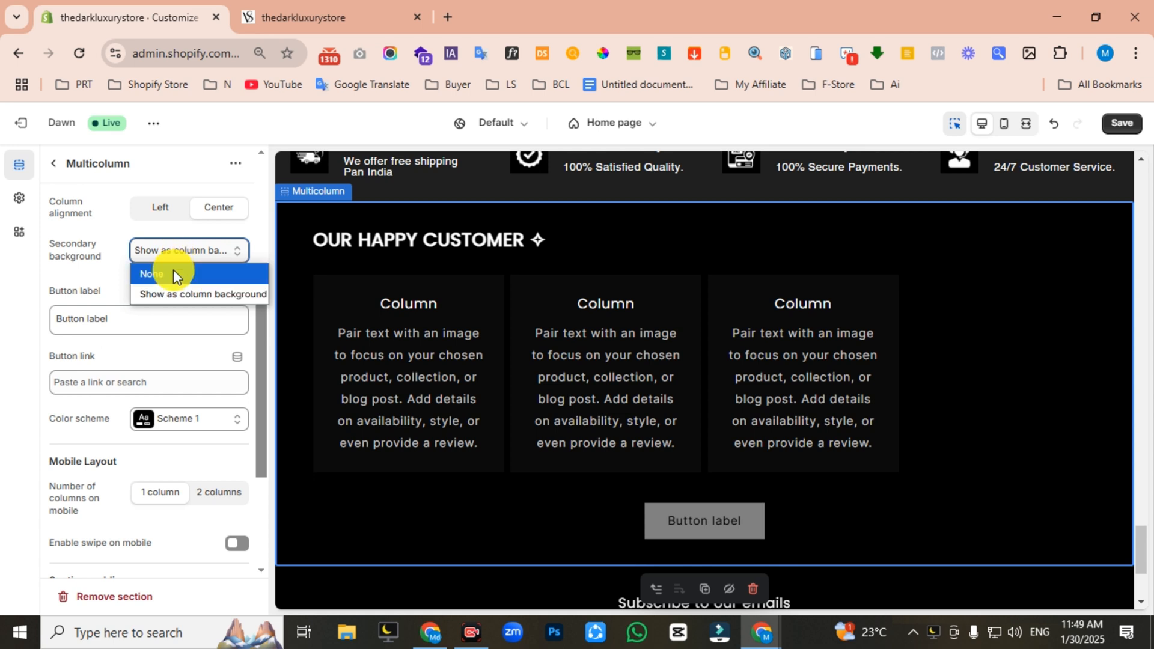
pyautogui.click(173, 270)
# - Clear the Multicolumn section's button label and enable swipe on mobile
pyautogui.press('BackSpace')
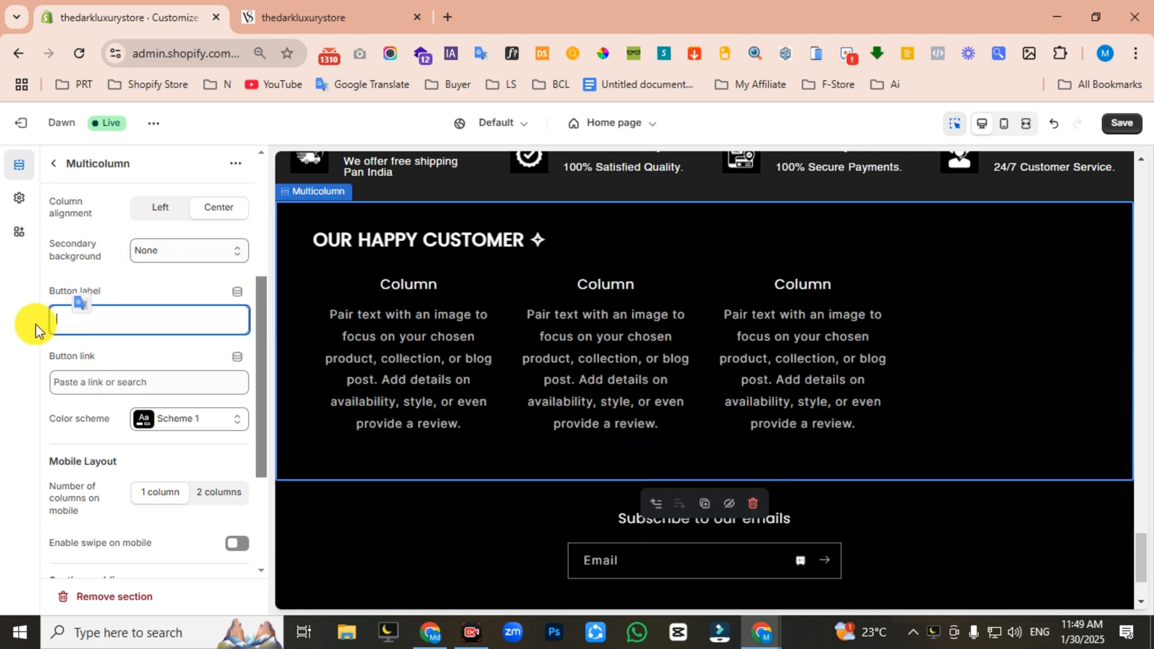
pyautogui.scroll(-3, 52, 376)
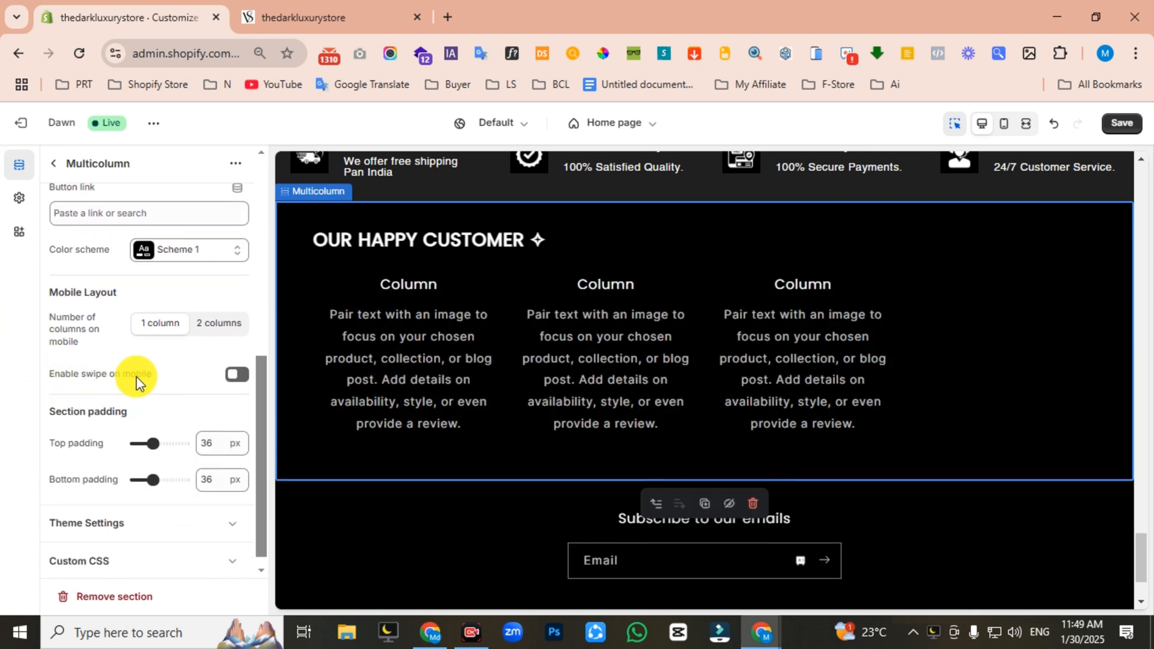
pyautogui.click(237, 373)
pyautogui.click(53, 163)
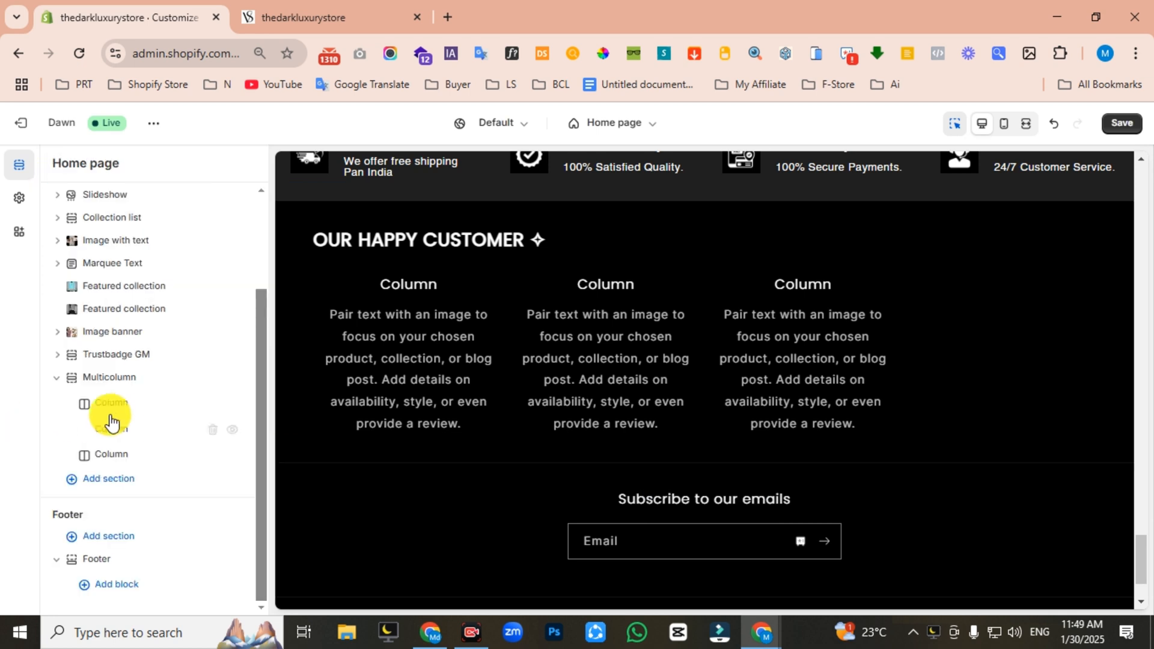
# - Add a customer photo to the first column and replace its heading with the customer's name in bold
pyautogui.click(115, 412)
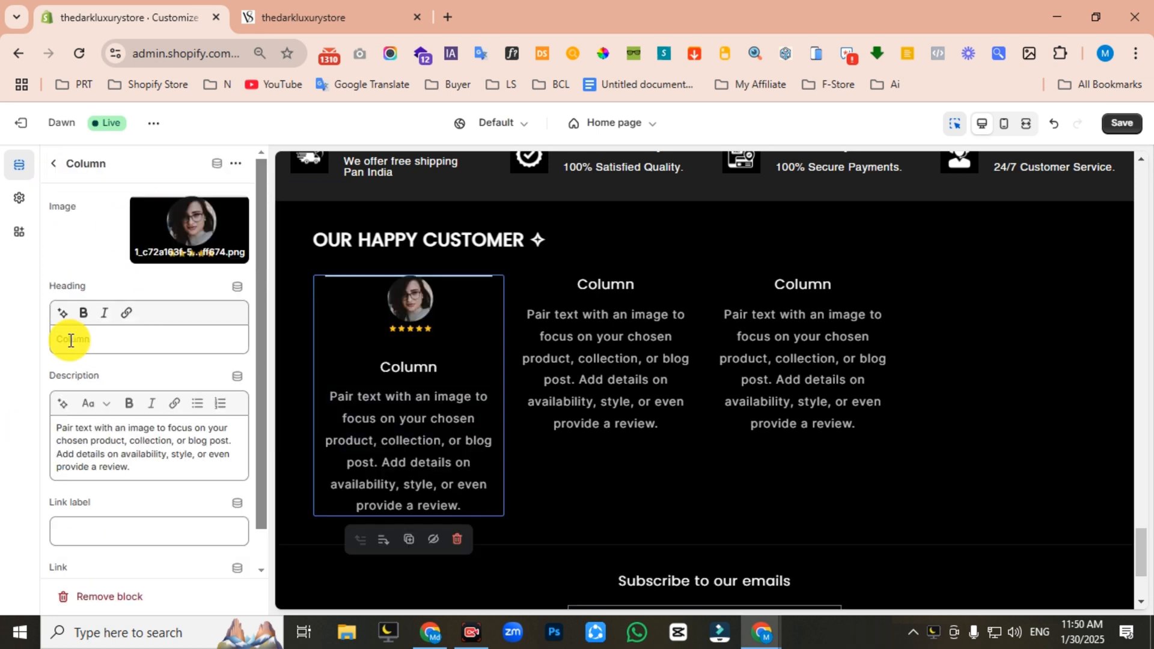
pyautogui.doubleClick(70, 340)
pyautogui.write('Chioe')
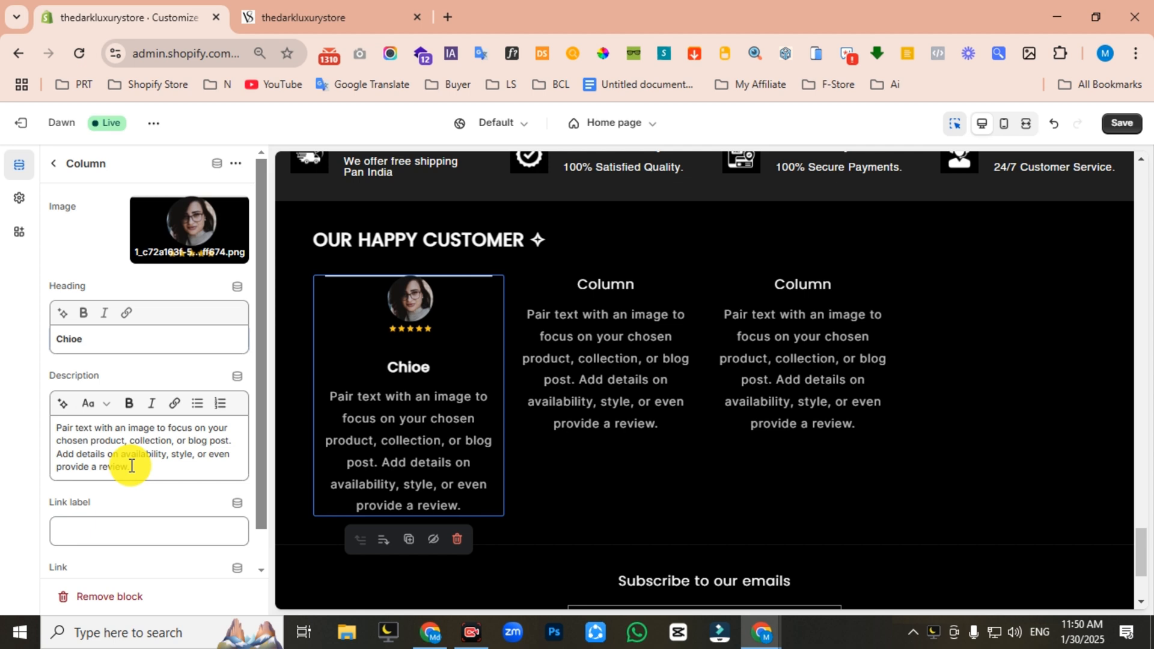
# - Set the first column's description to "I was looking for a warm and stylish sweater for the holidays, and this one definitely fits the bill."
pyautogui.moveTo(133, 466); pyautogui.dragTo(22, 428)
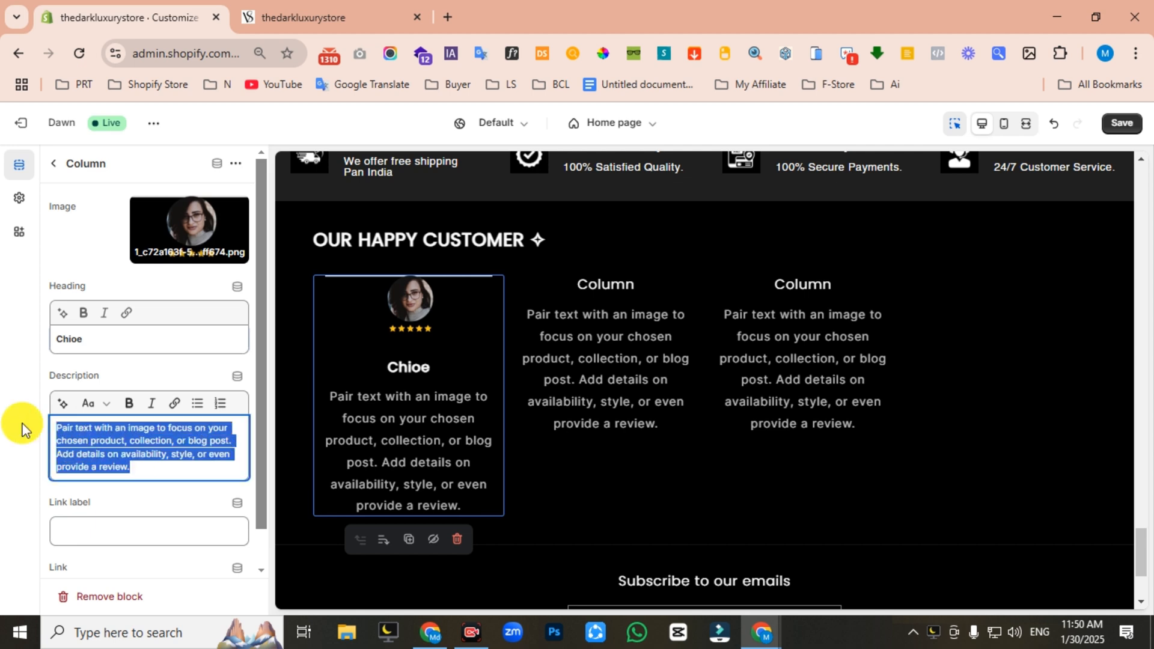
pyautogui.write('I was looking for a warm and stylish sweater for the holidays, and this one definitely fits the bill.')
pyautogui.click(51, 163)
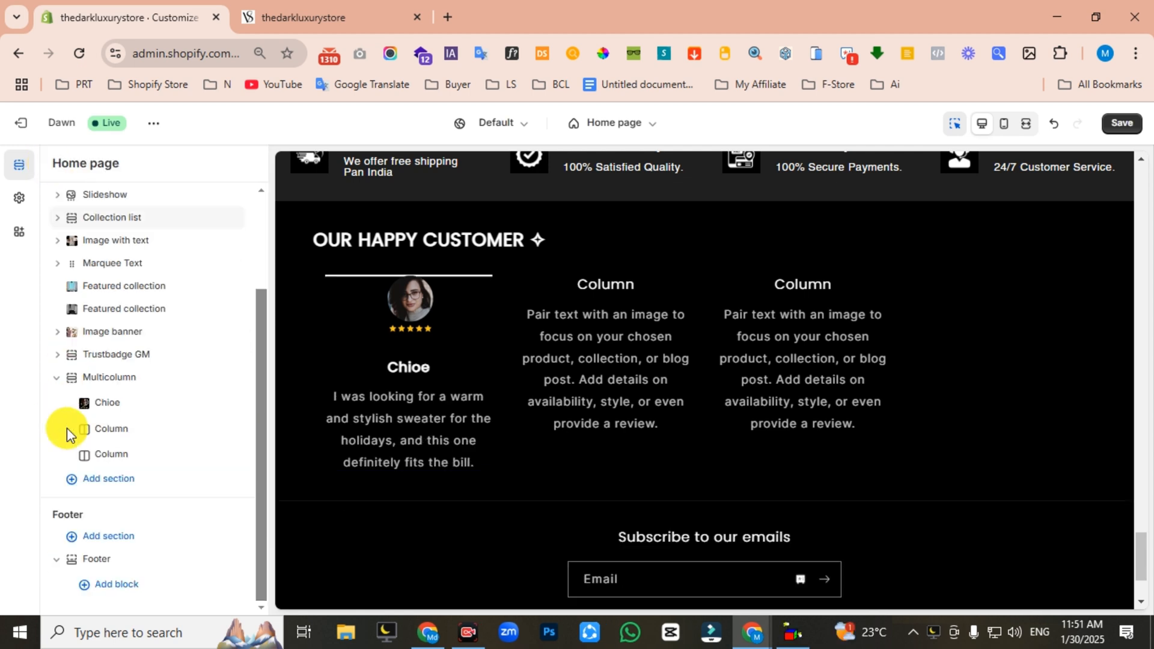
# - Remove the two placeholder columns from the Multicolumn section and duplicate the remaining testimonial column
pyautogui.click(212, 433)
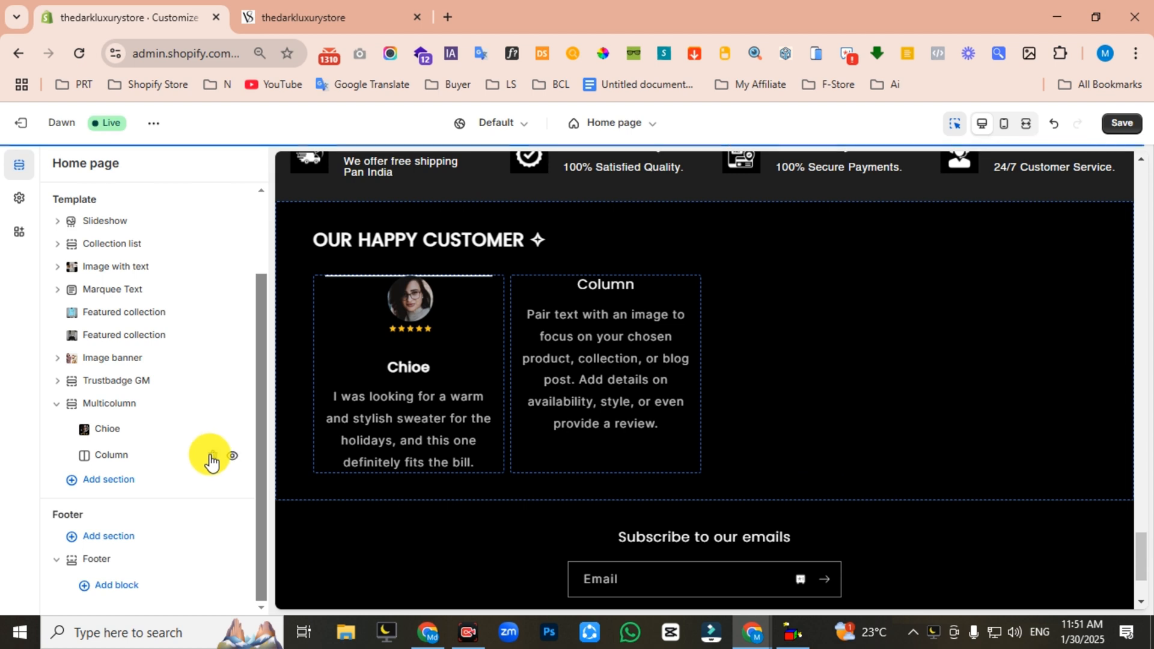
pyautogui.click(212, 455)
pyautogui.click(107, 460)
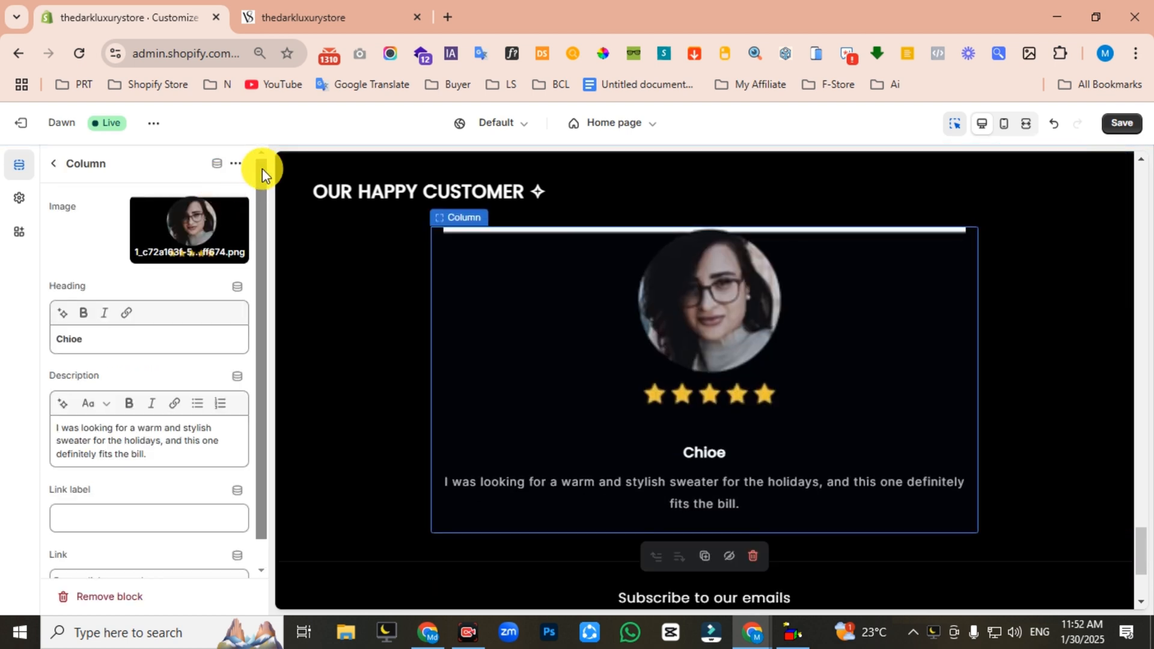
pyautogui.click(236, 164)
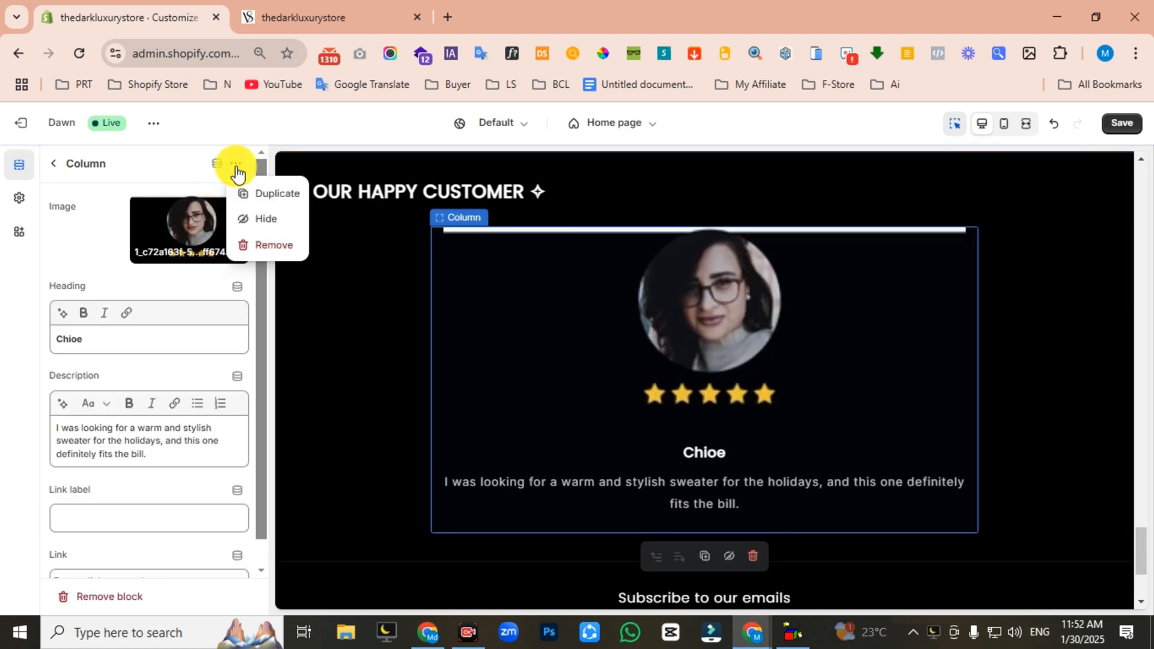
pyautogui.click(271, 195)
pyautogui.click(22, 163)
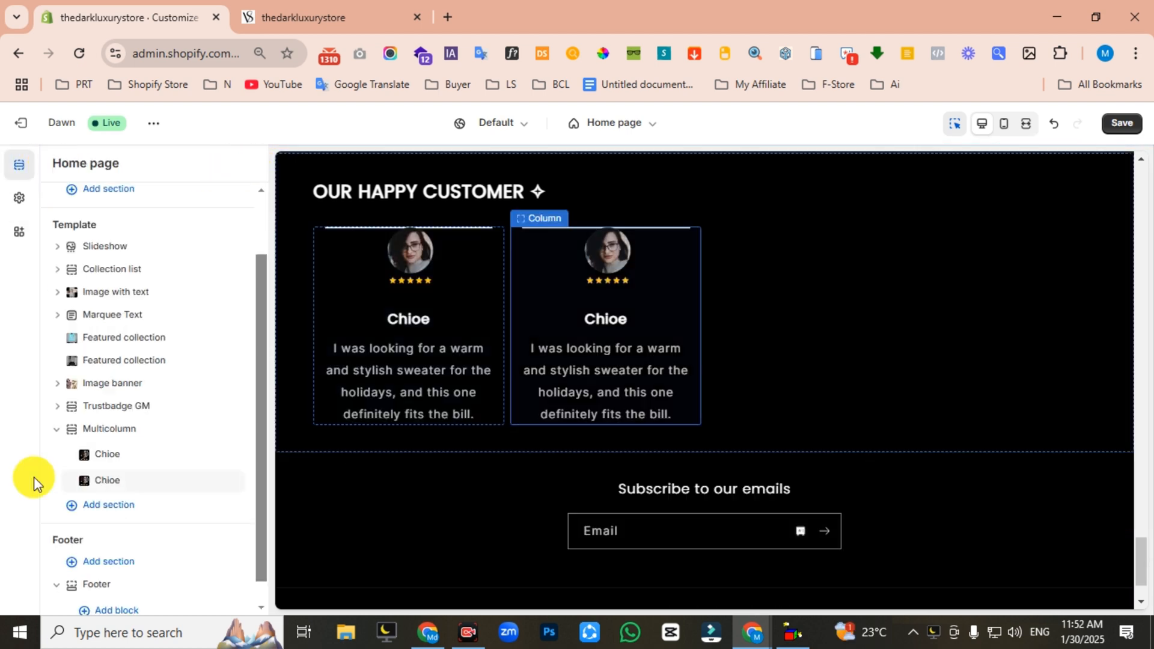
# - Give the second column a new photo, name and text "It's warm enough for even the coldest days, and it's comfortable to wear all day long. Plus."
pyautogui.click(112, 483)
pyautogui.click(188, 226)
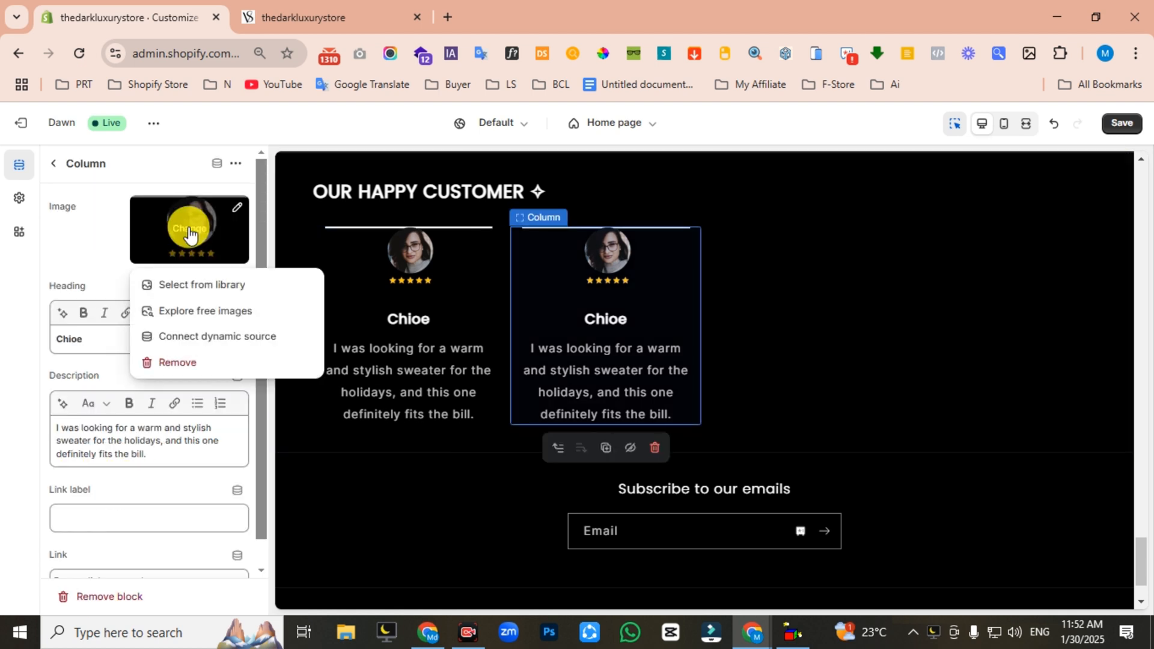
pyautogui.click(172, 364)
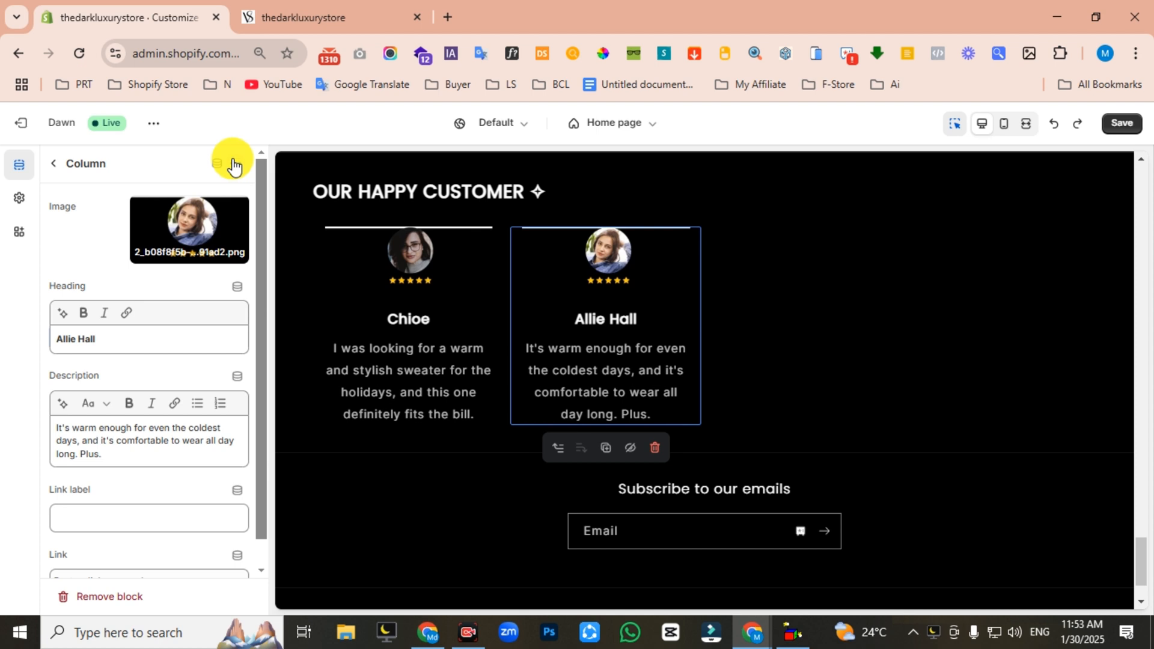
# - Duplicate column two as a third with new photo, name and "This t-shirt is so soft and comfortable! It's perfect for everyday wear, I love it. Highly recommend!"
pyautogui.click(233, 166)
pyautogui.click(267, 190)
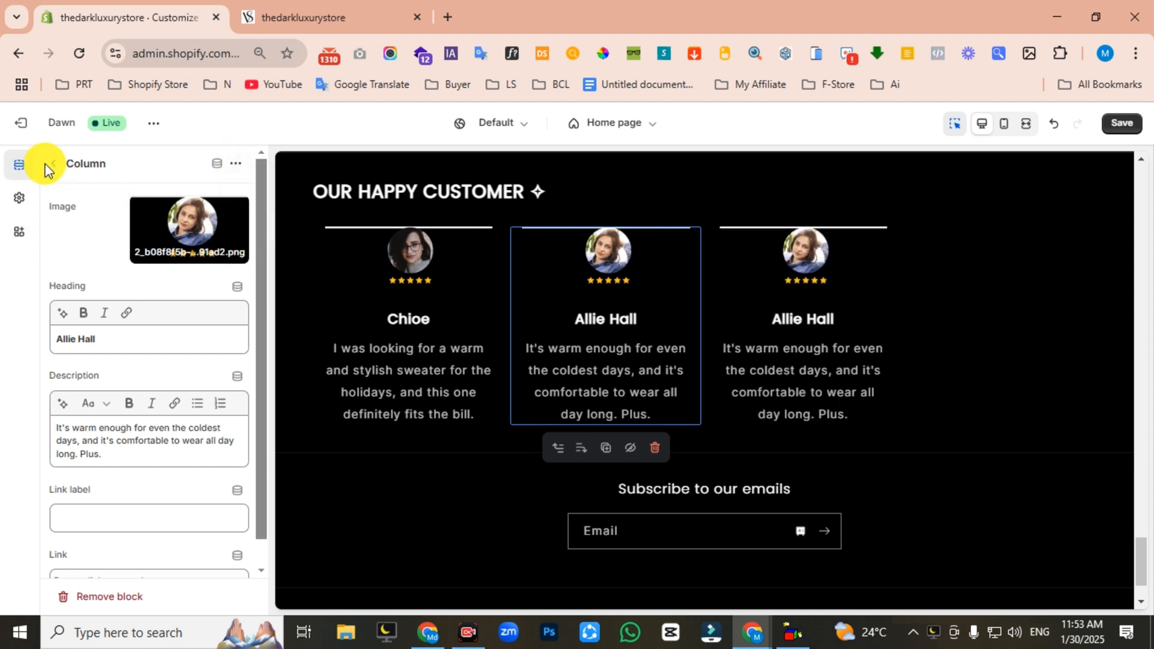
pyautogui.click(48, 167)
pyautogui.click(116, 510)
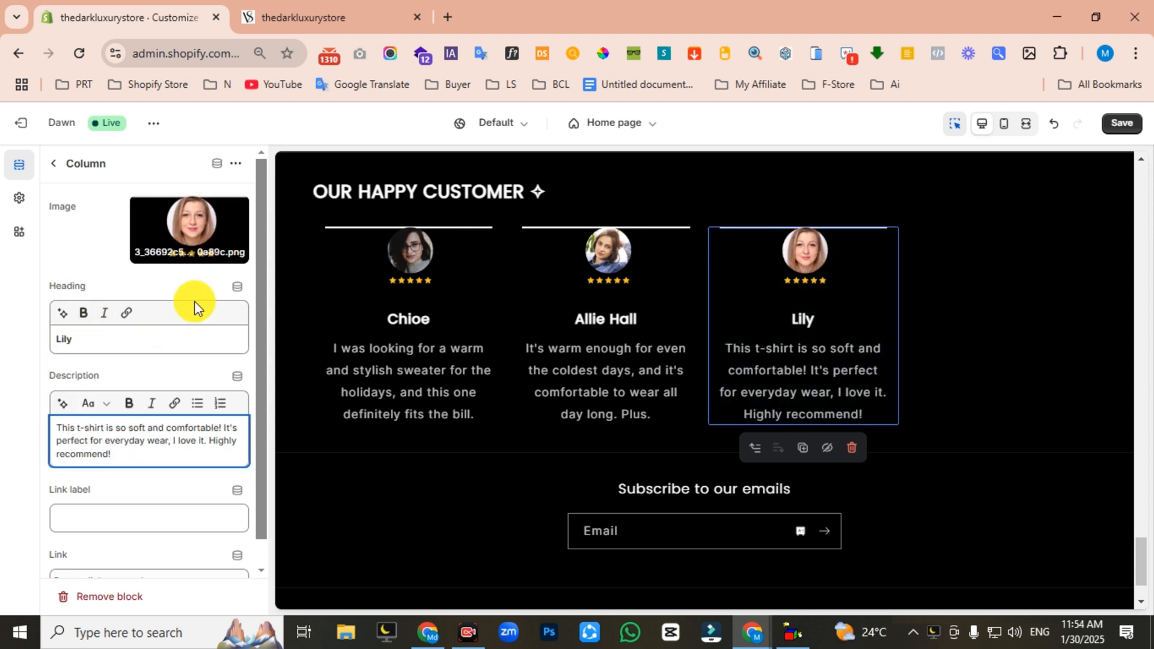
# - Duplicate the third testimonial column, change the copy's heading to another customer's name, and save the theme
pyautogui.click(235, 163)
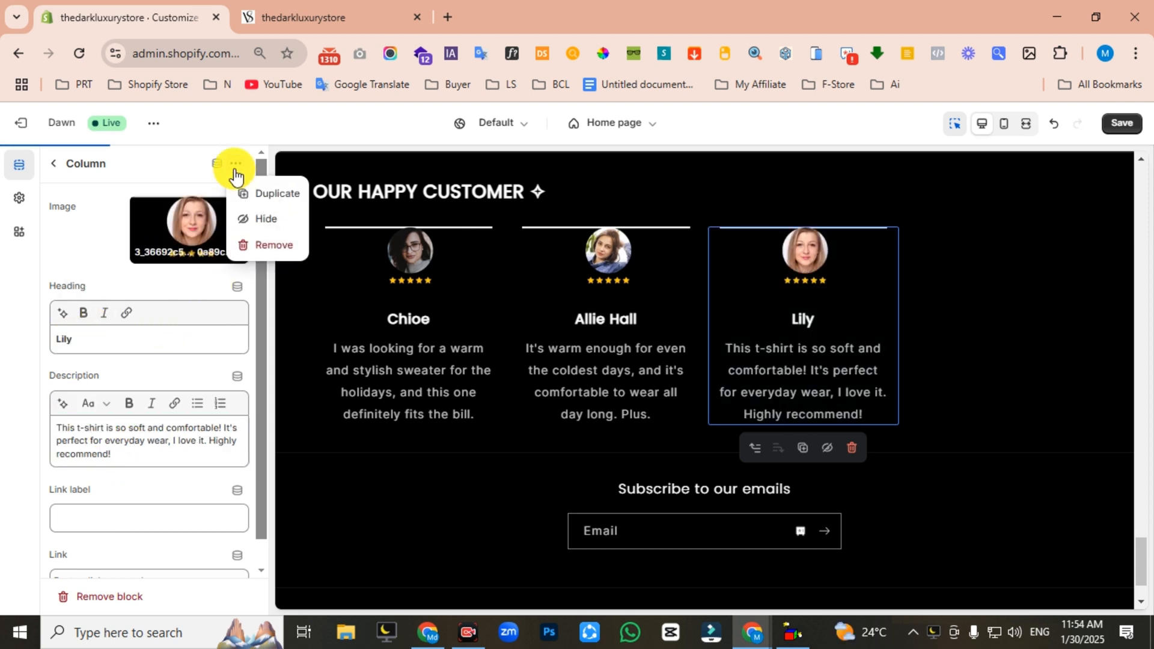
pyautogui.click(261, 192)
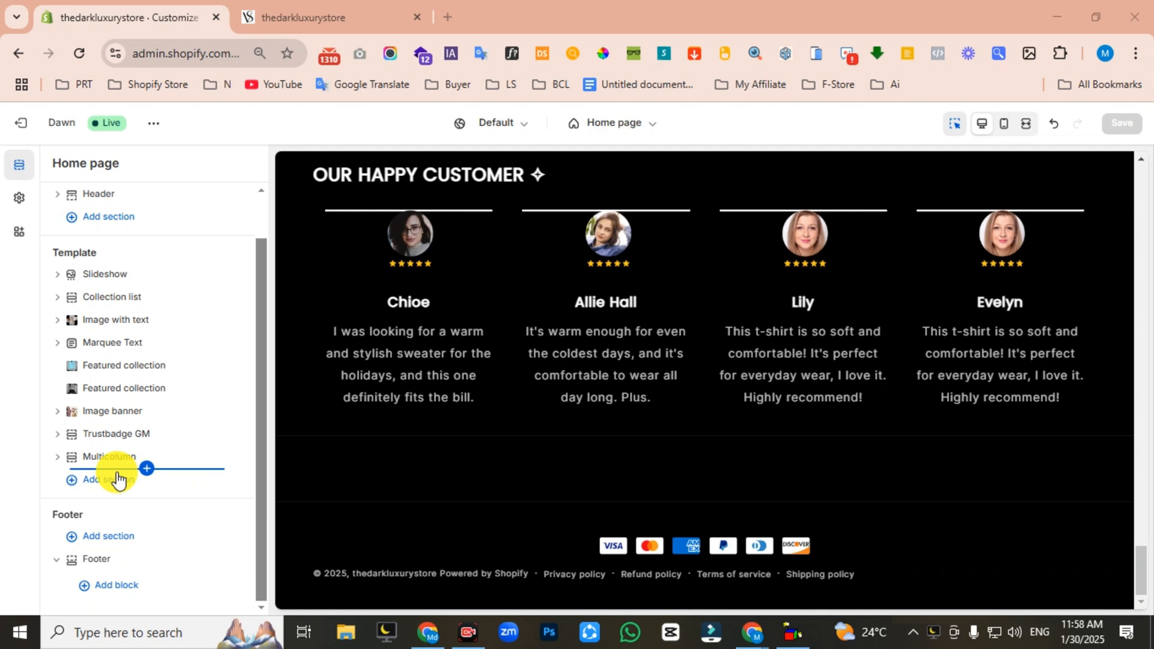
# - Add an Email signup section below the Multicolumn section
pyautogui.click(114, 477)
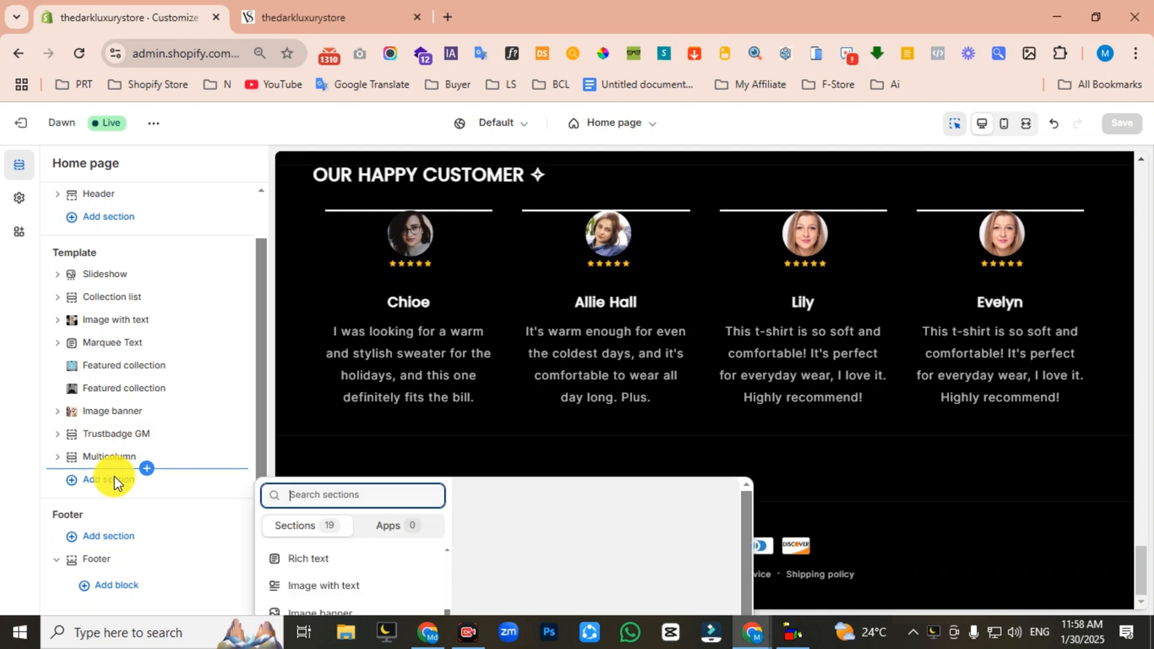
pyautogui.scroll(-1, 325, 463)
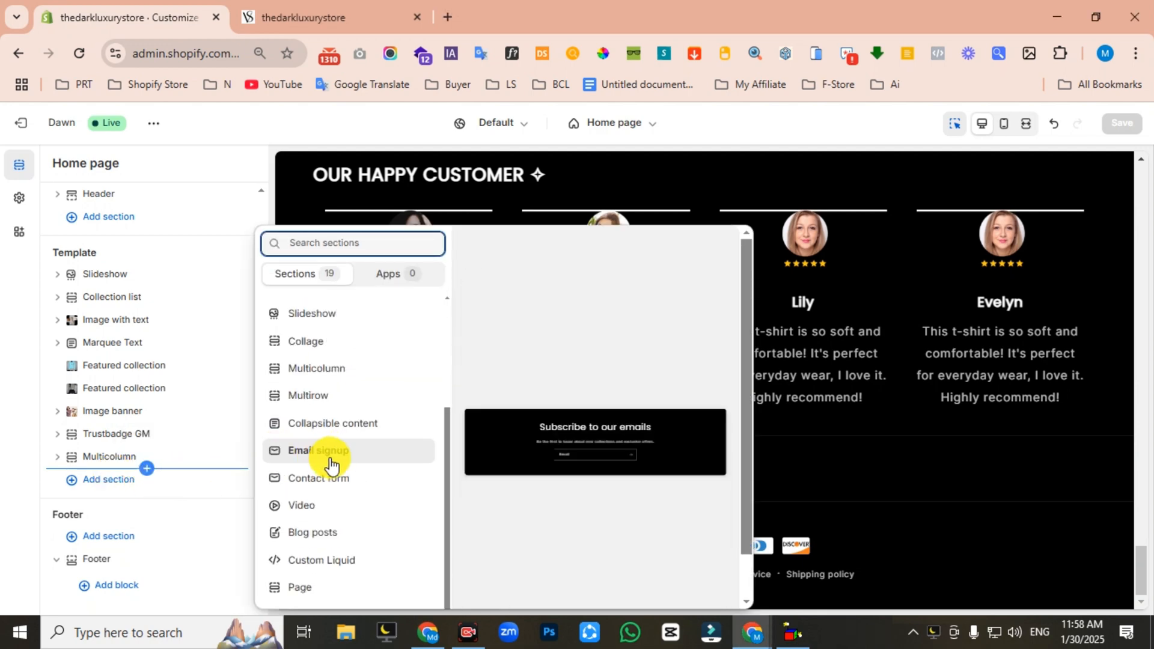
pyautogui.click(325, 464)
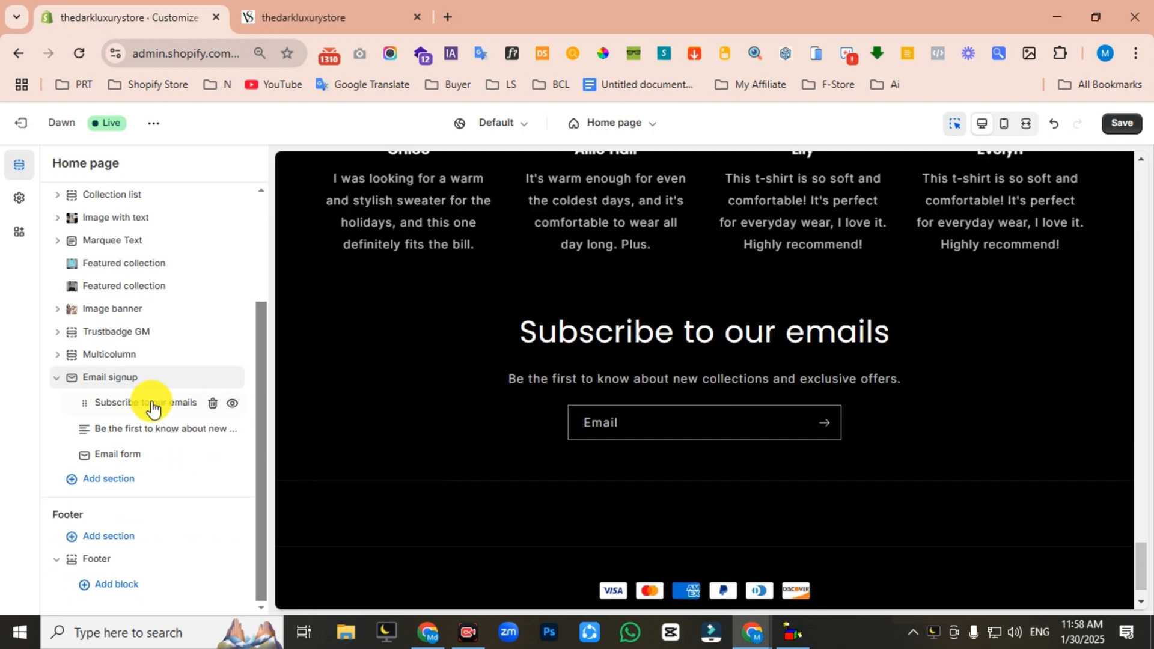
# - Set the Email signup heading to "GET 10% OFF WHEN YOU SUBSCRIBE TO OUR EMAIL" with SUBSCRIBE in italics, and reduce the heading size
pyautogui.click(147, 411)
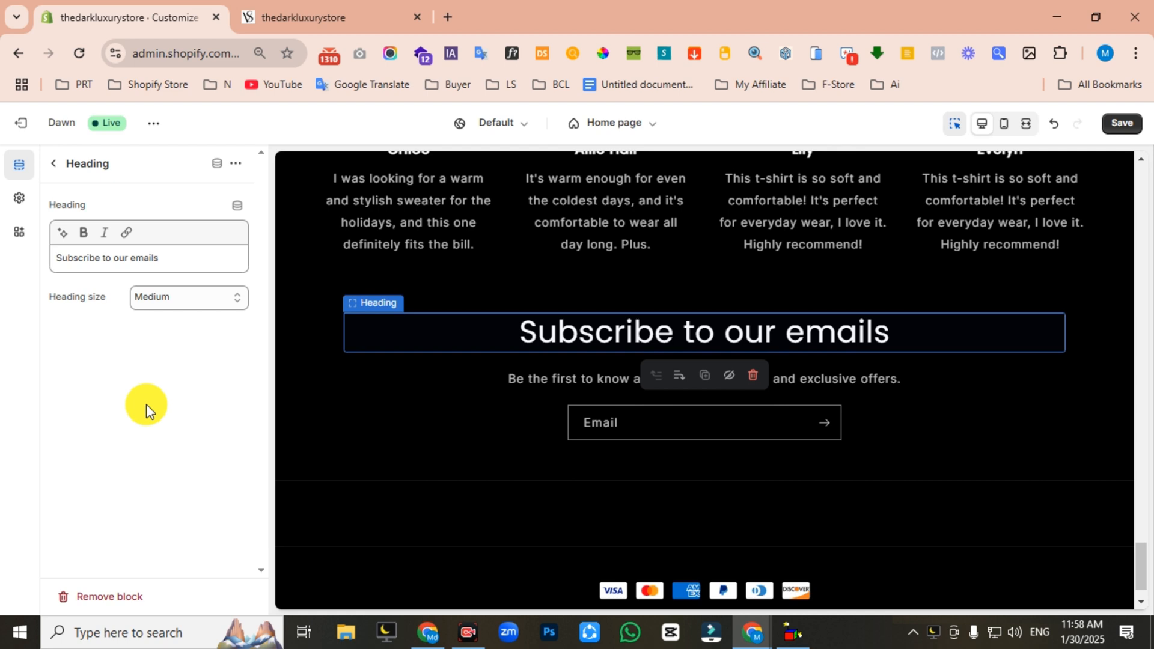
pyautogui.tripleClick(107, 263)
pyautogui.write('GET 10% OFF WHEN YOU SUBSCRIBE TO OUR EMAIL')
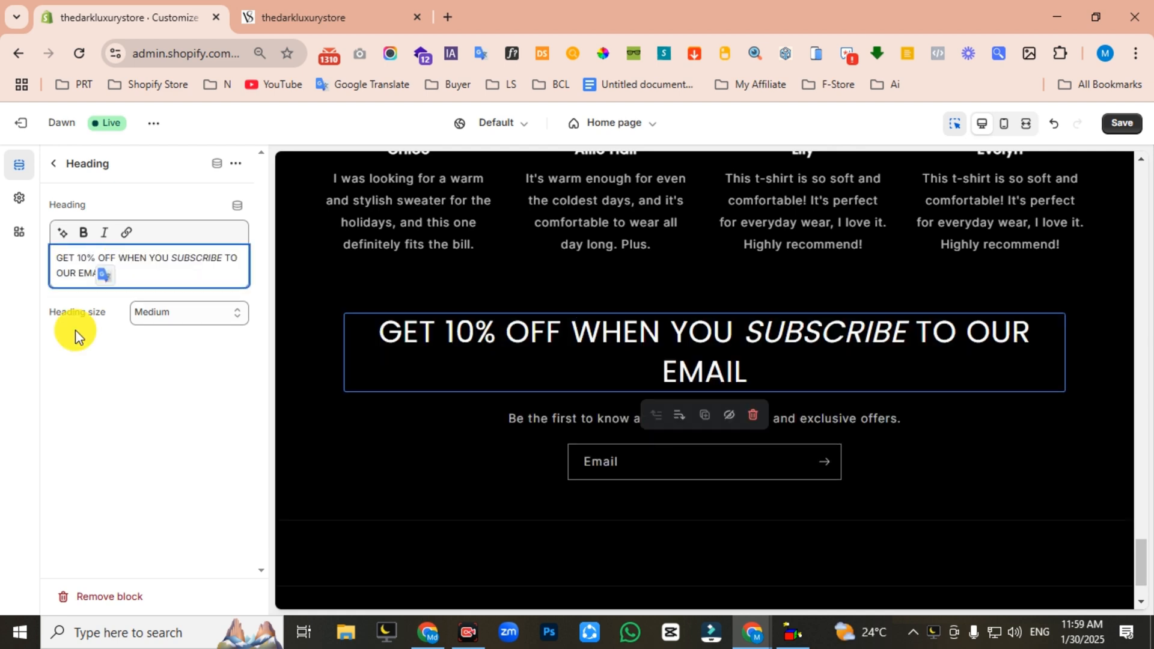
pyautogui.click(158, 312)
pyautogui.click(157, 336)
pyautogui.click(54, 163)
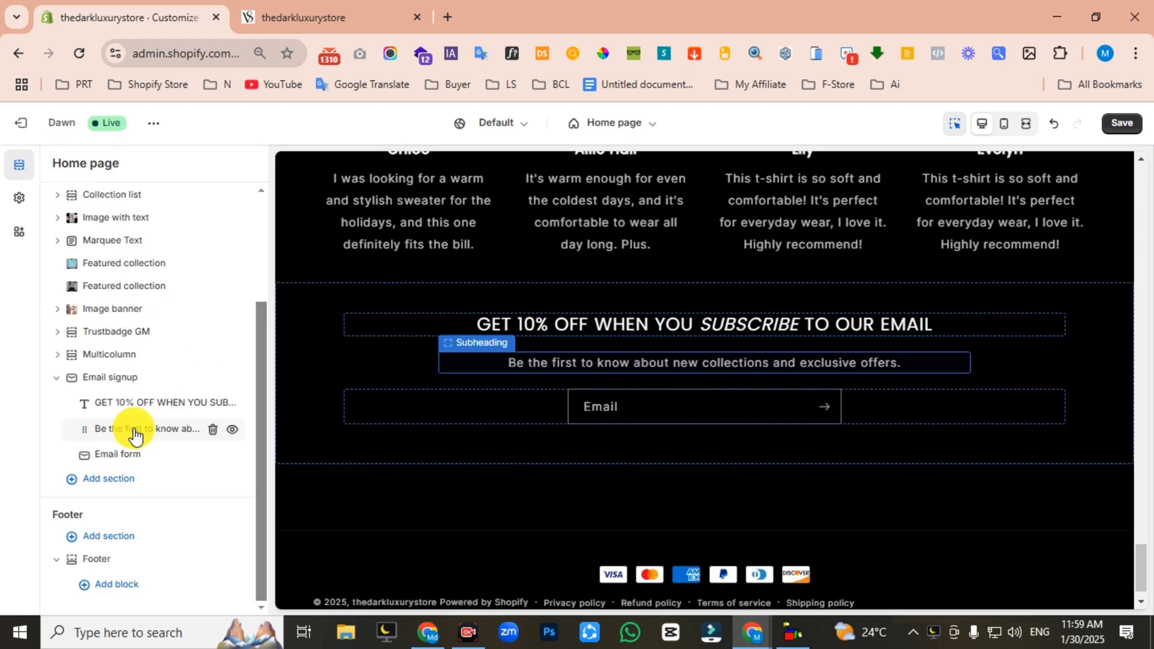
# - Replace the Email signup subheading with "Welcome for subscribe and enjoy 10% Offer."
pyautogui.click(154, 429)
pyautogui.tripleClick(101, 263)
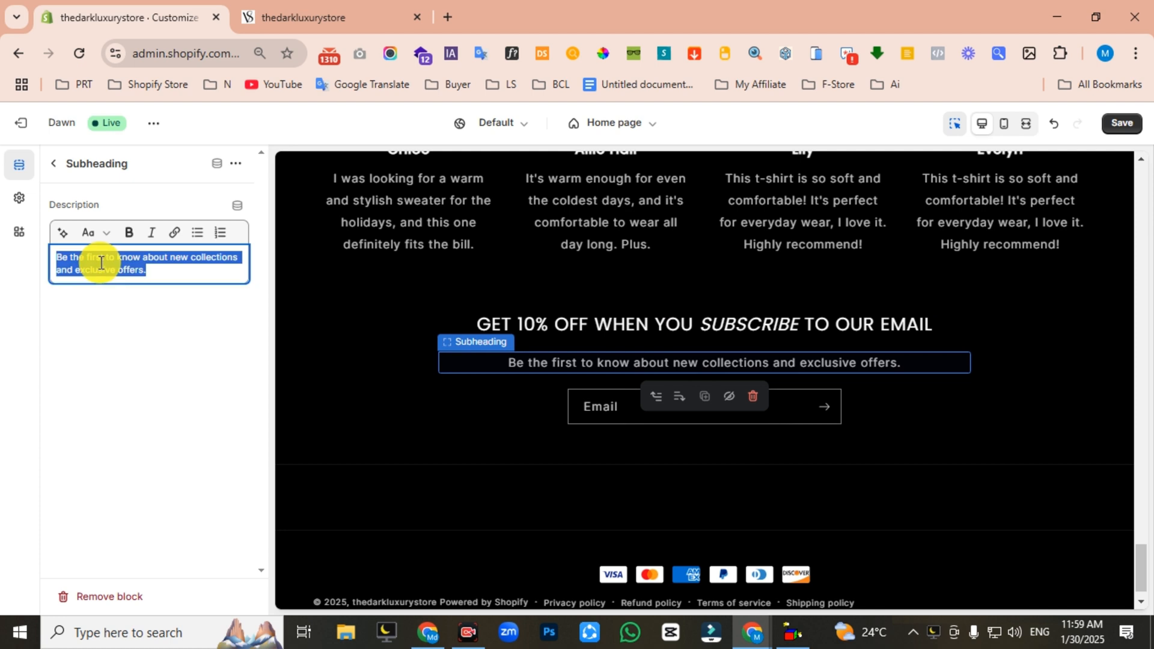
pyautogui.press('BackSpace')
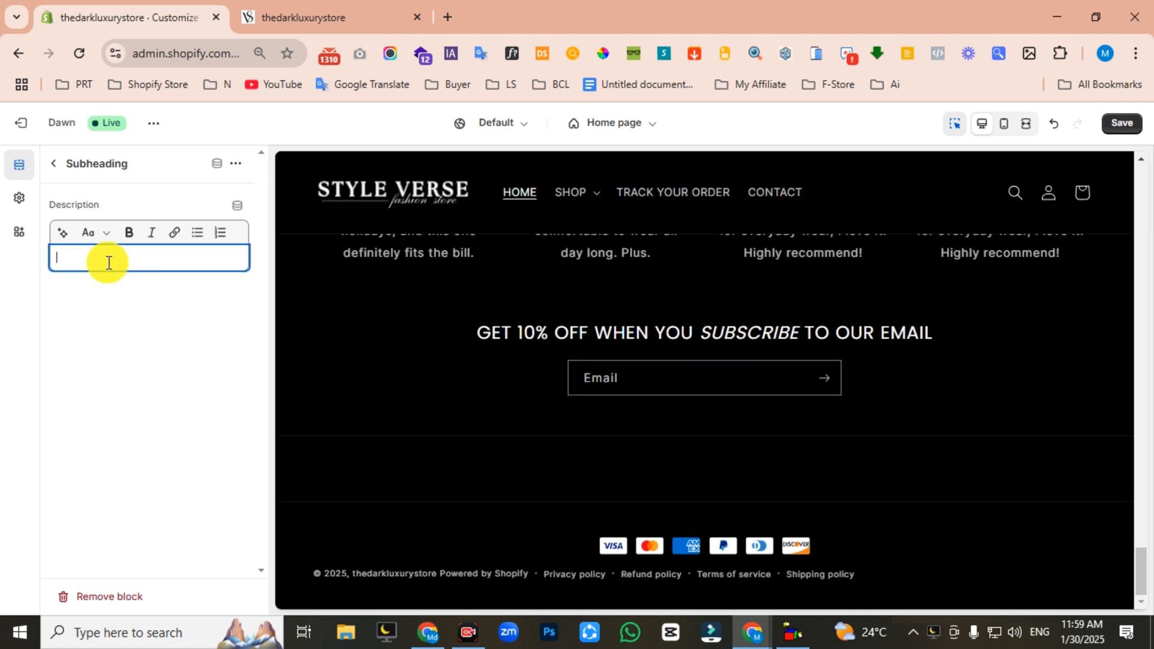
pyautogui.write('Welcome for subscribe and enjoy 10% Offer.')
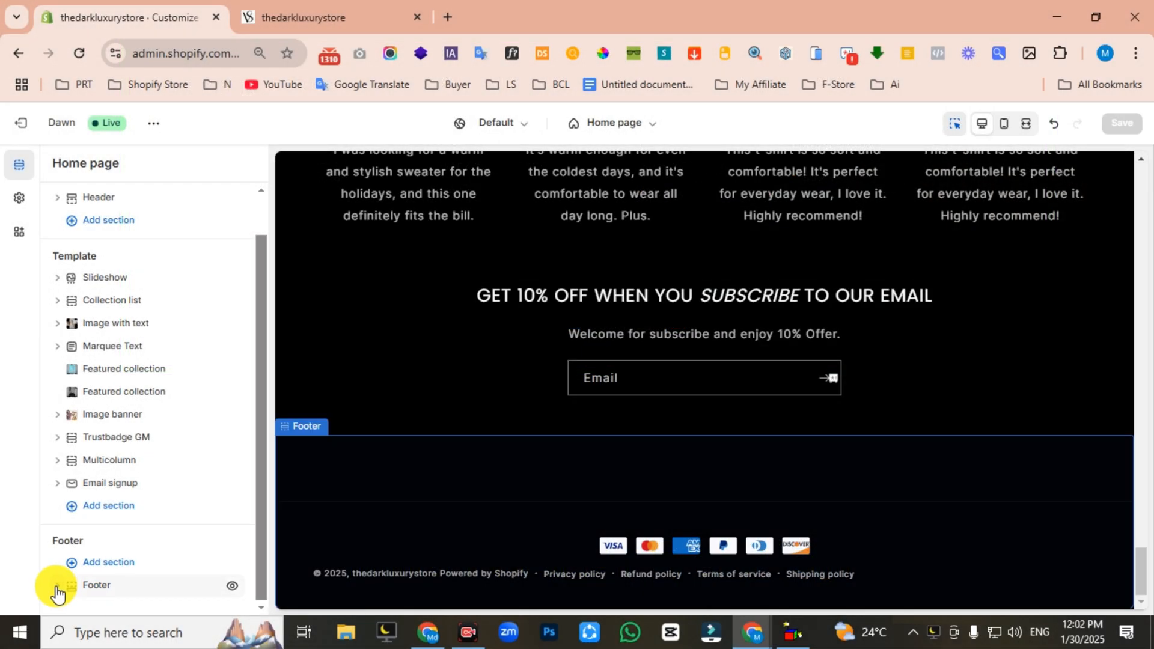
# - Add a Brand information block to the footer
pyautogui.scroll(-1, 180, 529)
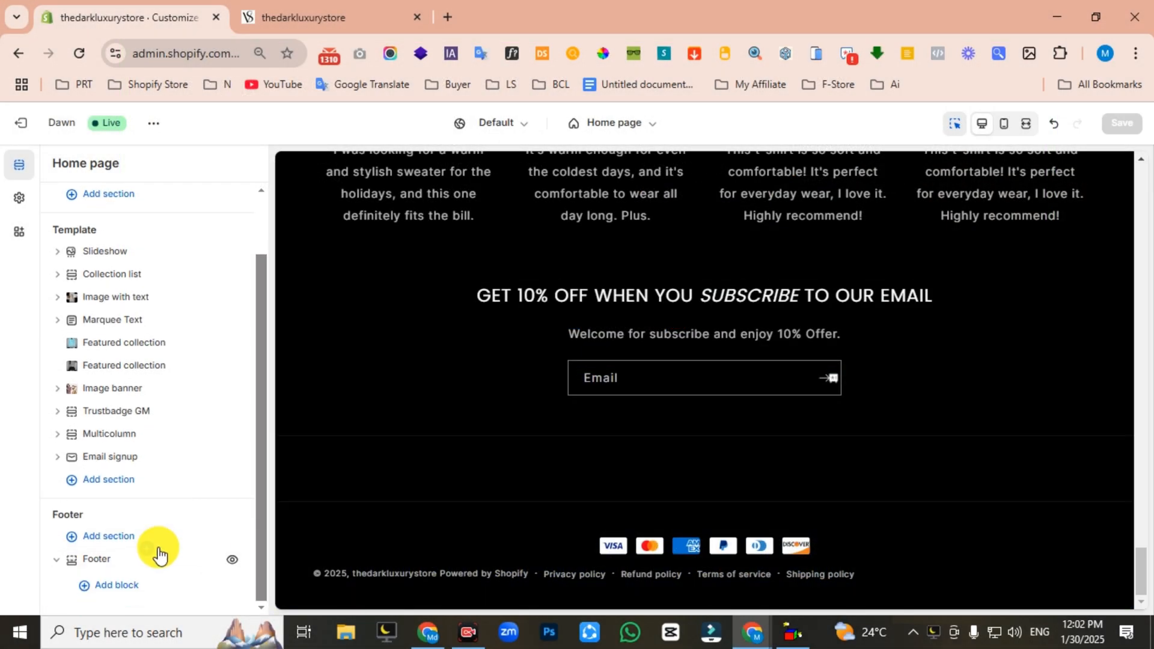
pyautogui.click(116, 587)
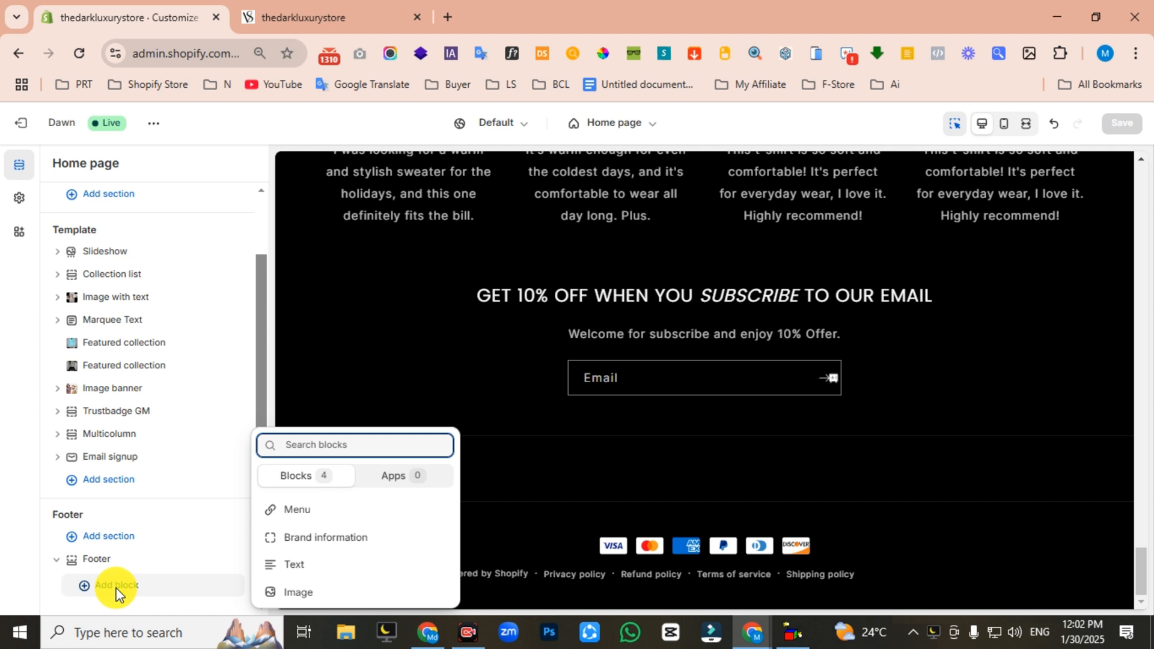
pyautogui.click(329, 549)
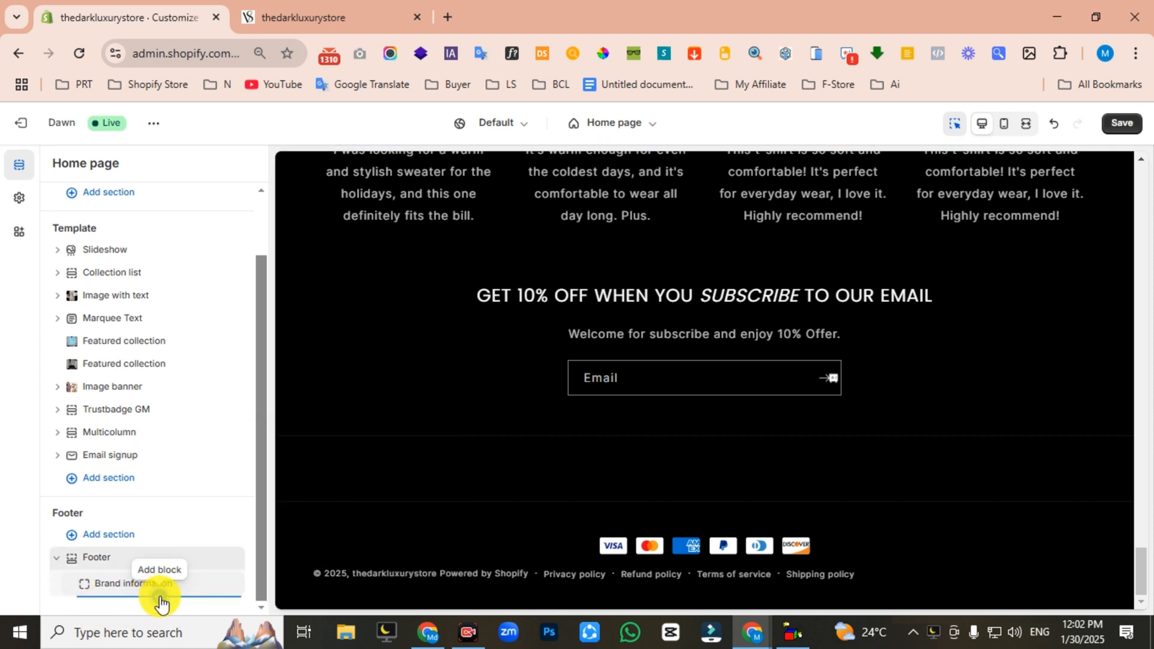
# - Add two Menu blocks and a Text block to the footer below the Brand information block
pyautogui.click(161, 597)
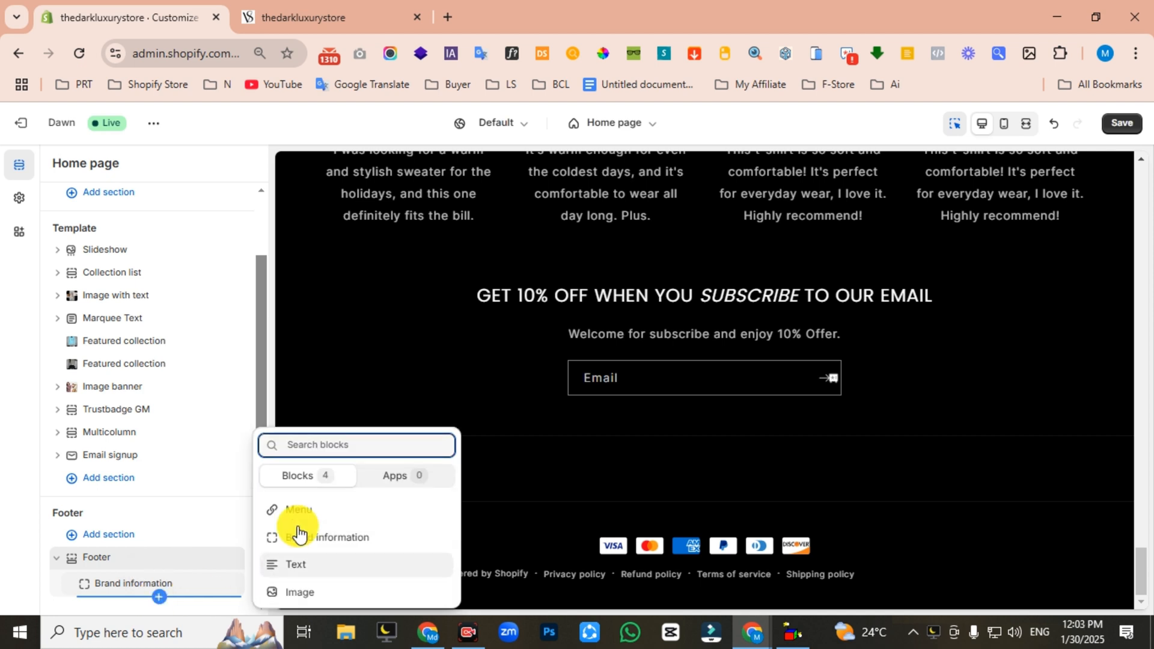
pyautogui.click(329, 512)
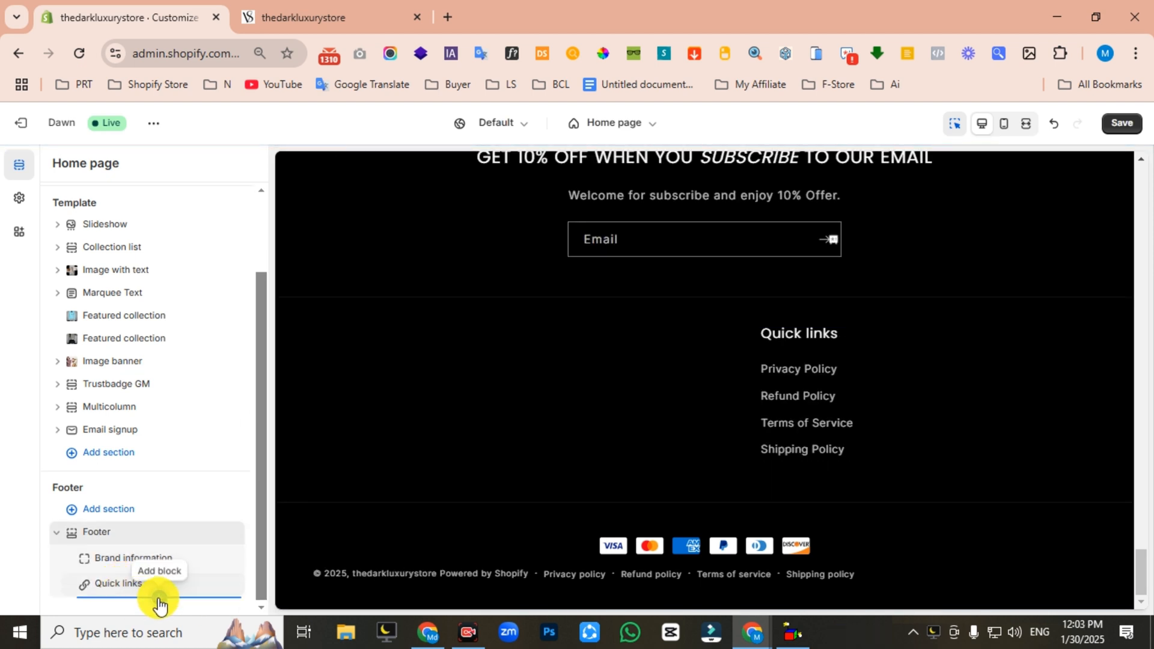
pyautogui.click(158, 597)
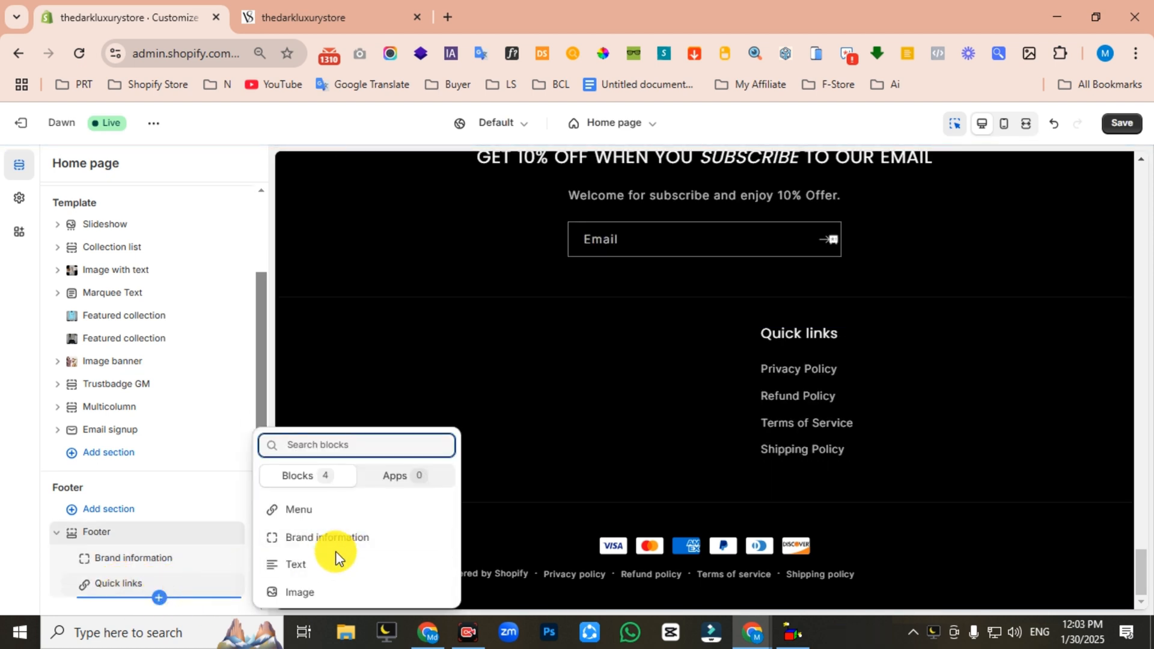
pyautogui.click(319, 510)
pyautogui.click(157, 598)
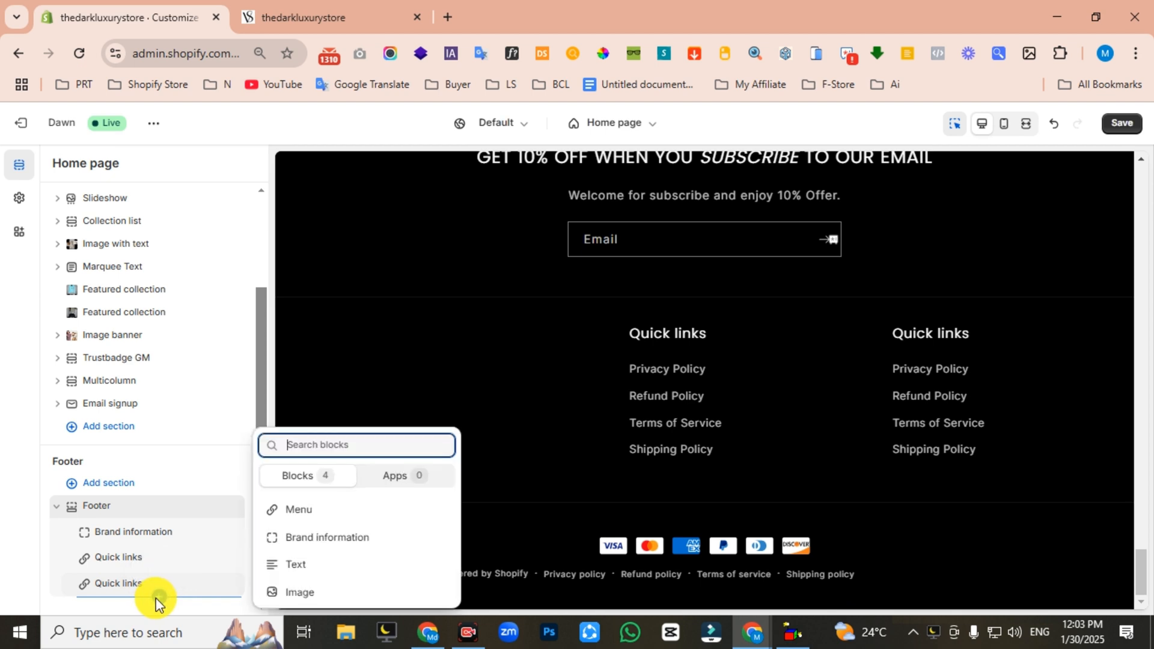
pyautogui.click(323, 575)
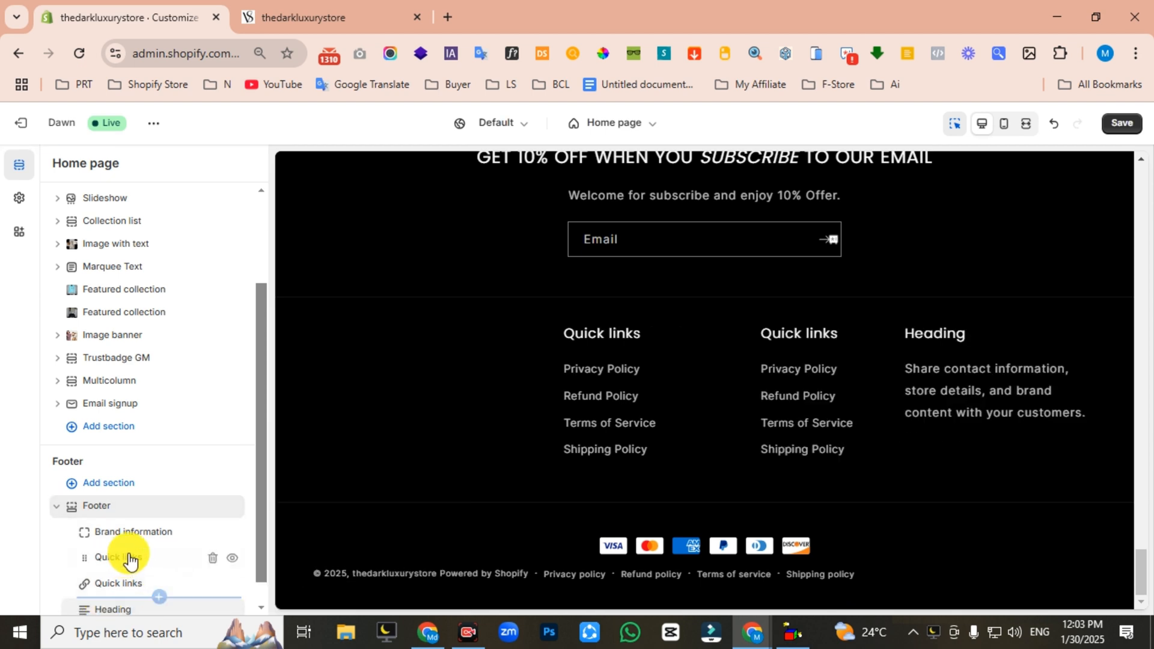
# - Set the brand information description to "Blazers are a versatile wardrobe staple that can elevate any outfit, making it suitable for various"
pyautogui.click(129, 540)
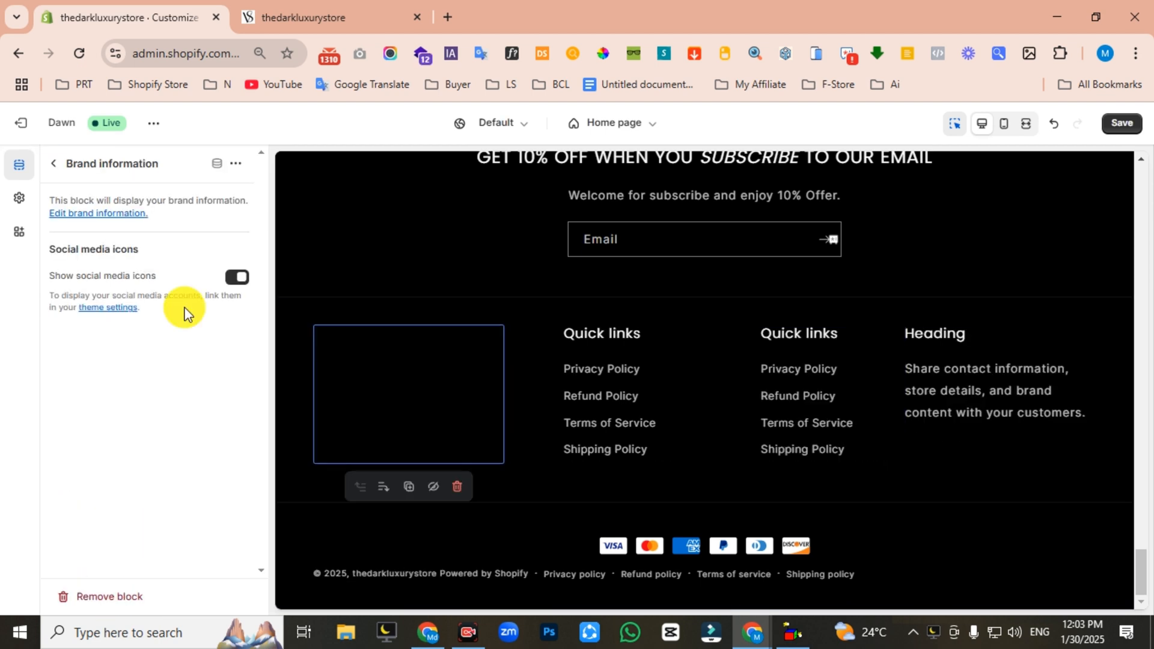
pyautogui.click(96, 214)
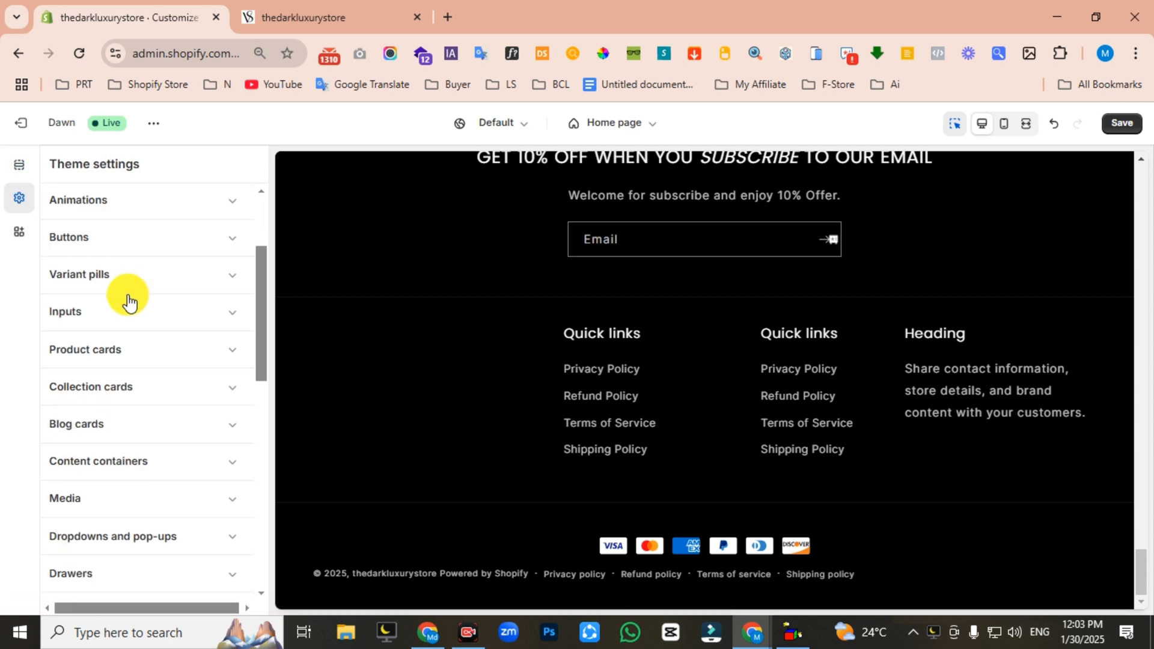
pyautogui.click(91, 417)
pyautogui.write('Blazers are a versatile wardrobe staple that can elevate any outfit, making it suitable for various')
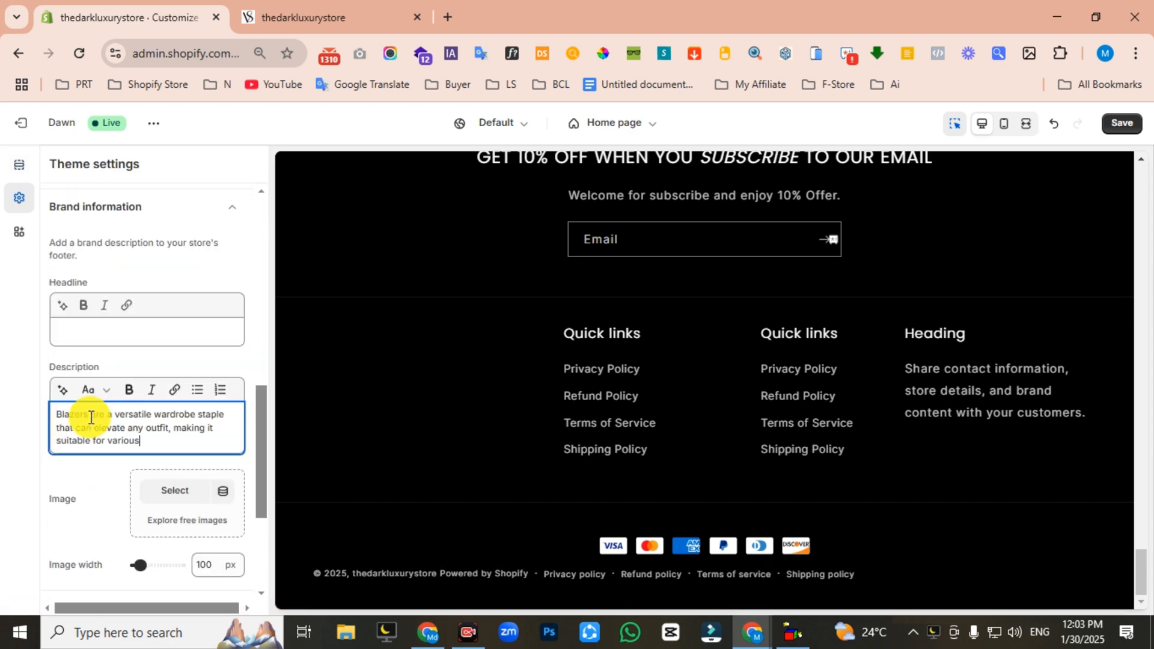
# - Set Style_Verse_logo.png as the brand information image with a width of 220 px
pyautogui.scroll(-2, 162, 413)
pyautogui.click(174, 413)
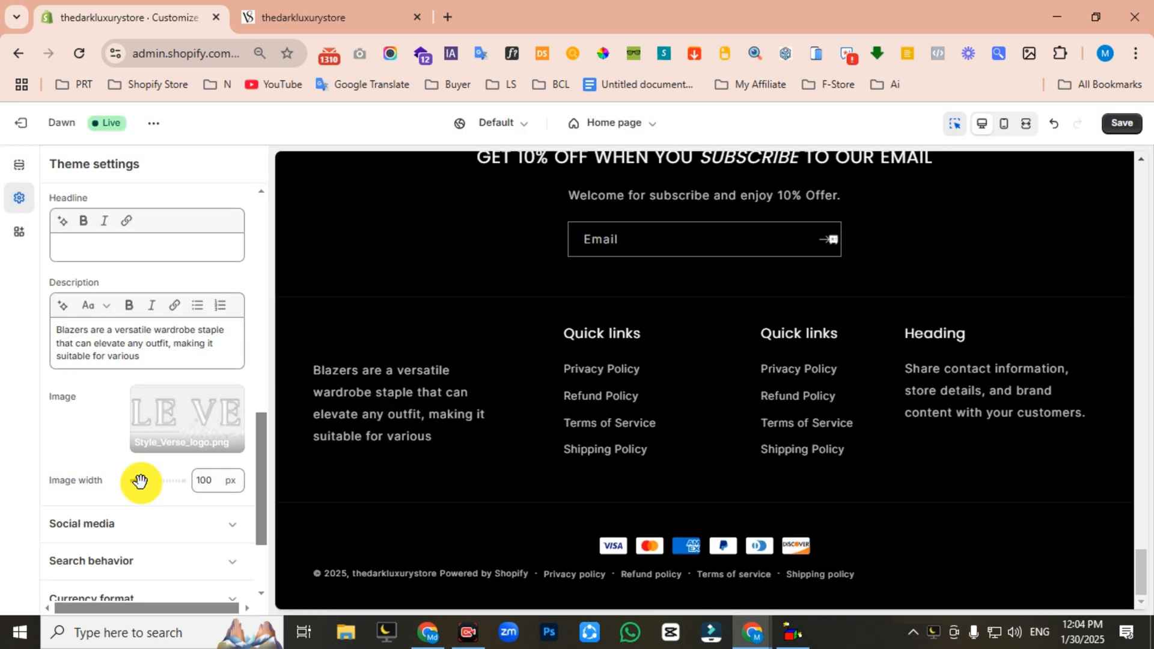
pyautogui.moveTo(139, 482); pyautogui.dragTo(150, 489)
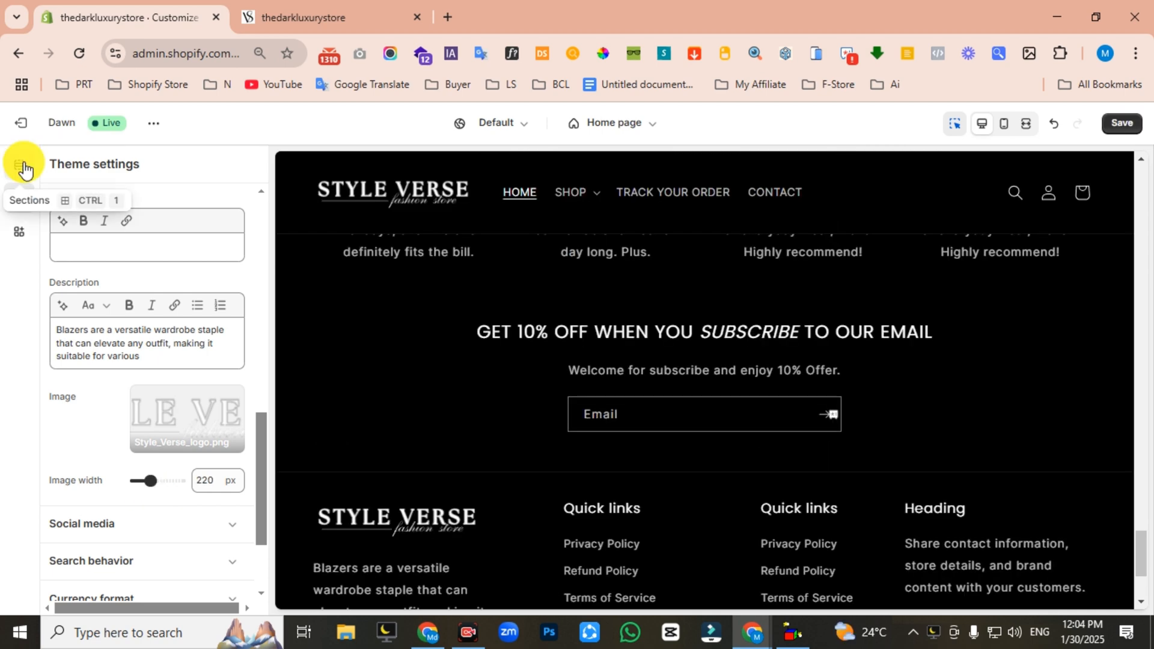
# - Change the first footer Quick links block's heading to CATEGORIES and replace its menu with Main menu
pyautogui.click(23, 167)
pyautogui.scroll(-2, 111, 450)
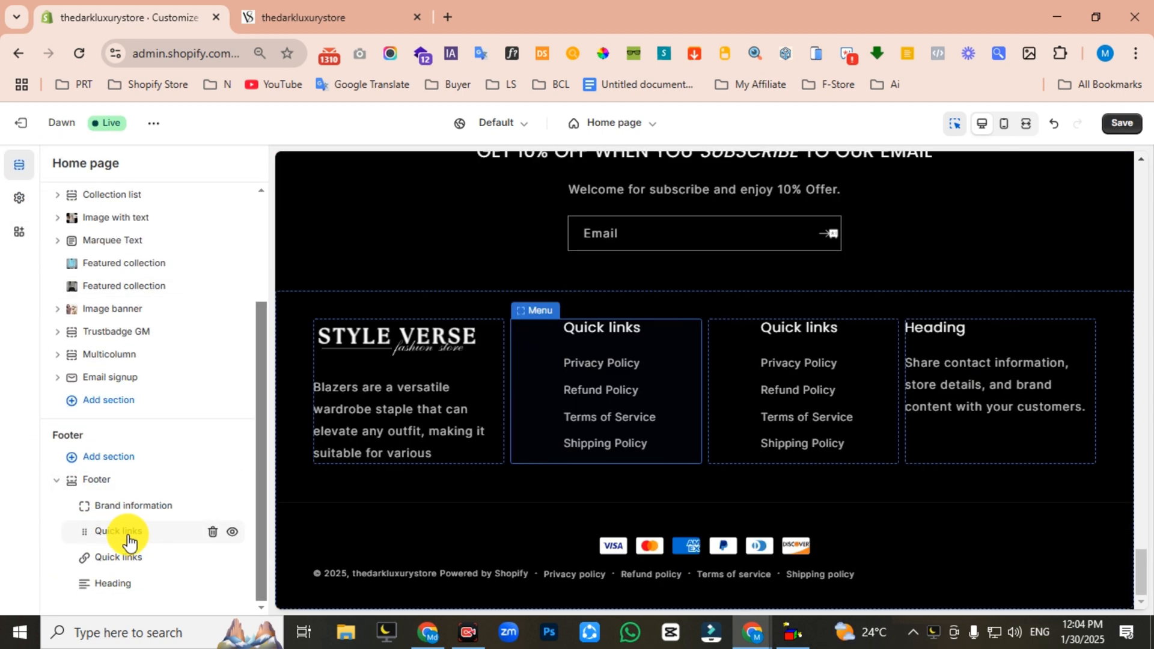
pyautogui.click(129, 542)
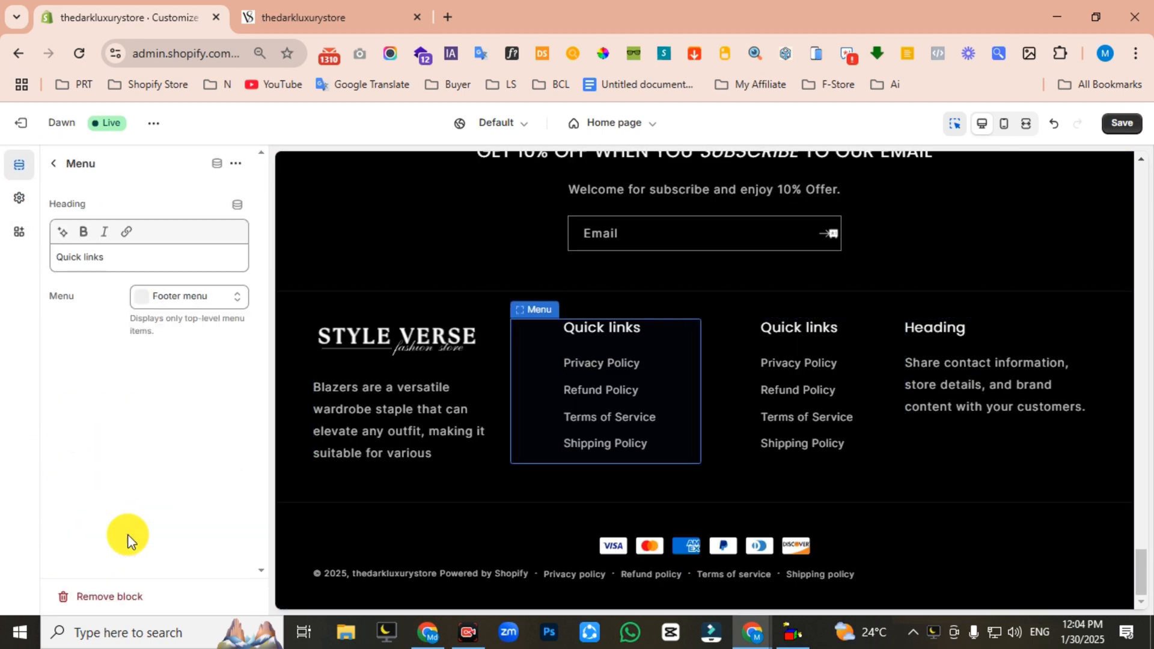
pyautogui.click(105, 258)
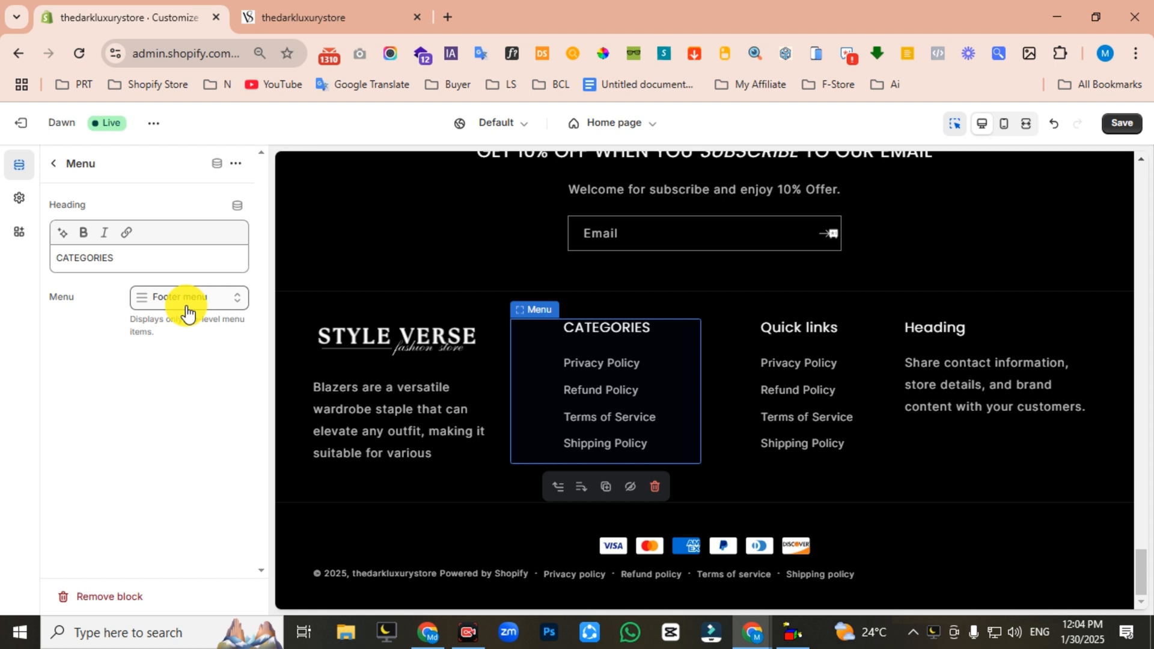
pyautogui.click(186, 302)
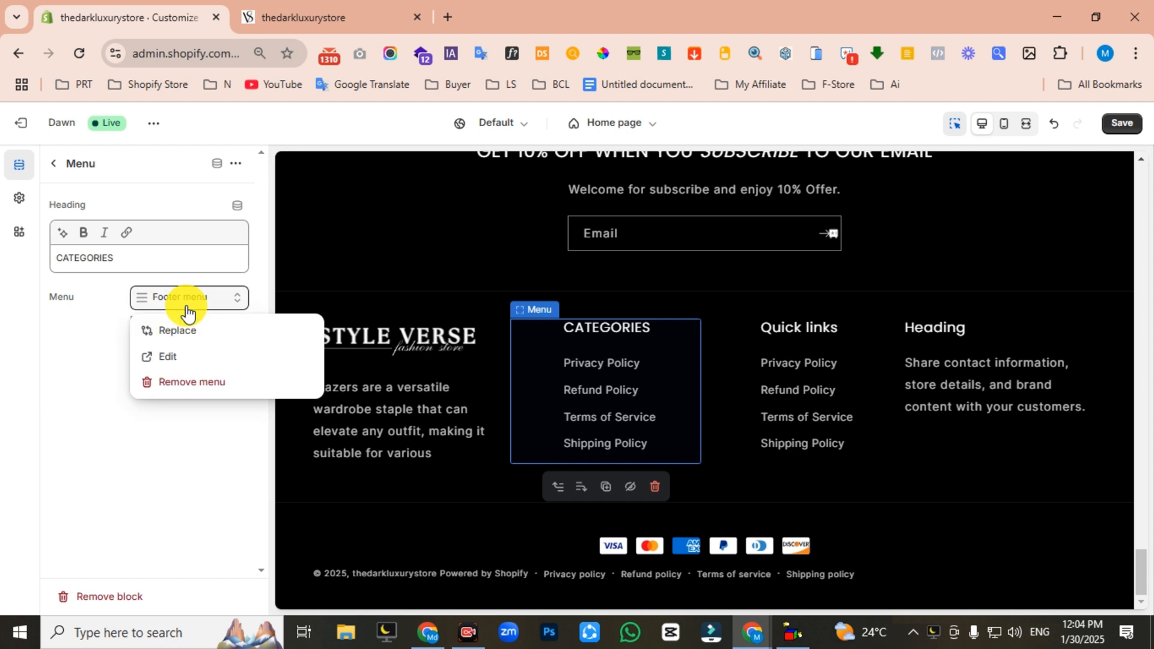
pyautogui.click(183, 330)
pyautogui.click(94, 378)
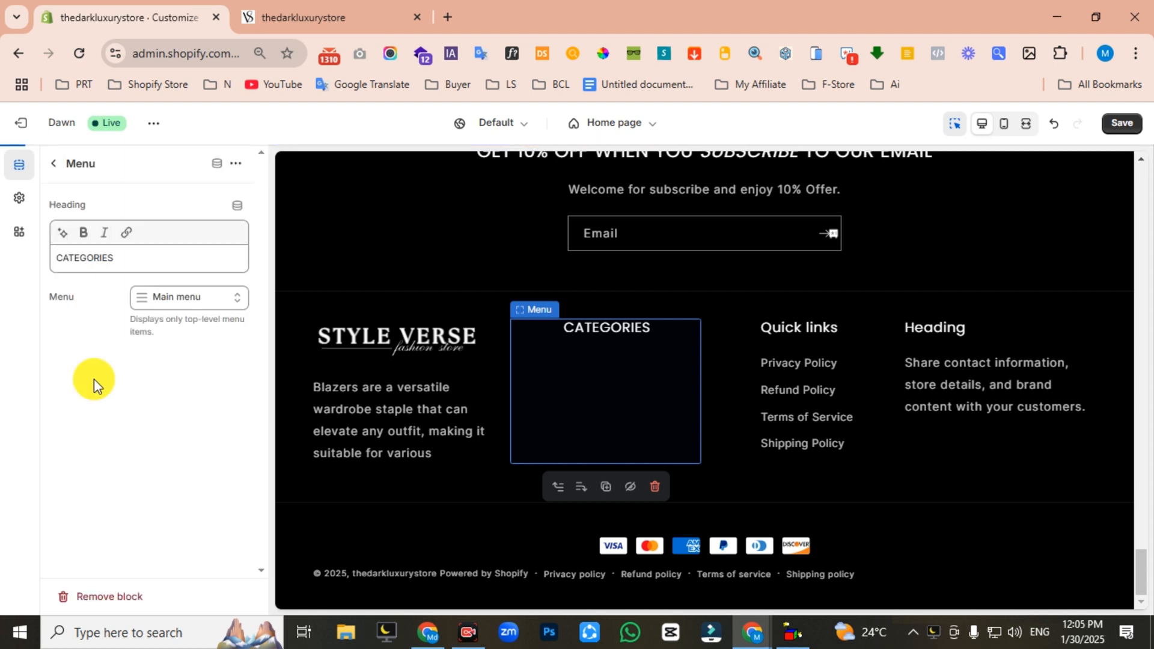
pyautogui.click(54, 177)
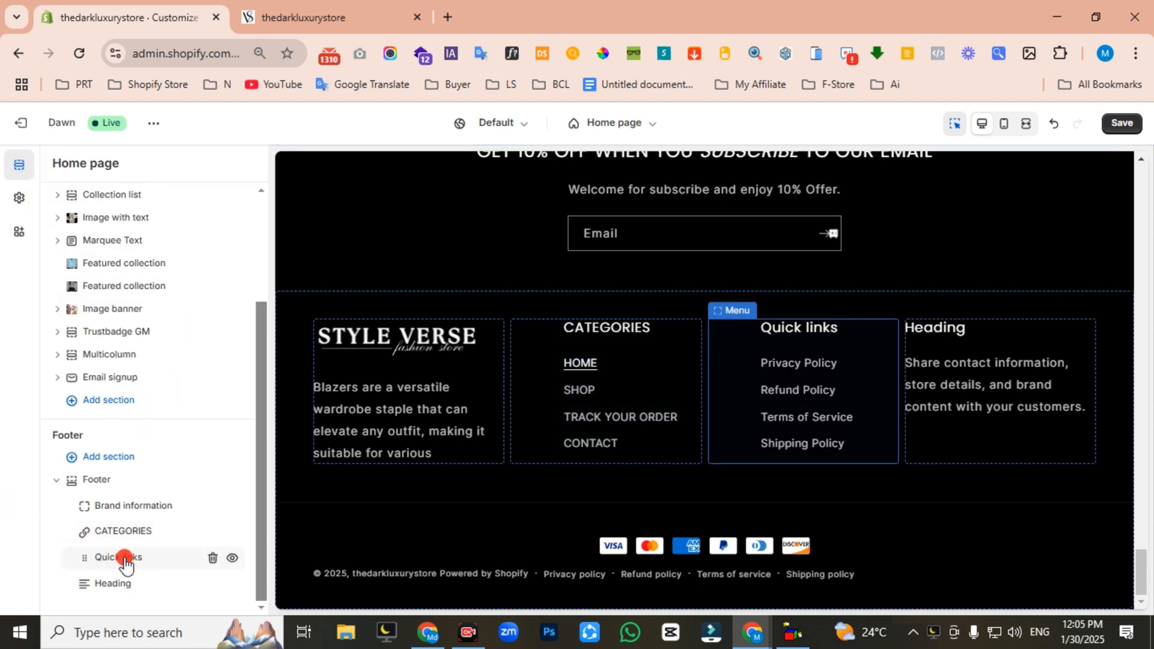
# - Change the remaining footer Quick links block's heading to STORE POLICIES in bold
pyautogui.click(121, 554)
pyautogui.moveTo(105, 258); pyautogui.dragTo(63, 265)
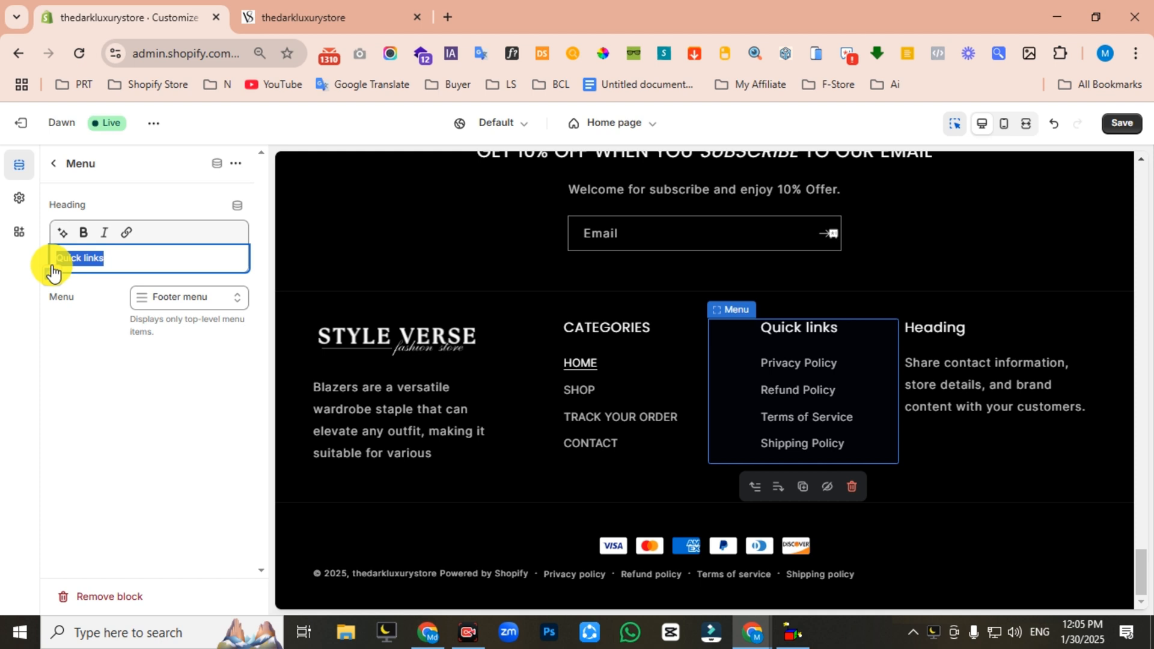
pyautogui.write('STORE POLICIES')
pyautogui.click(55, 164)
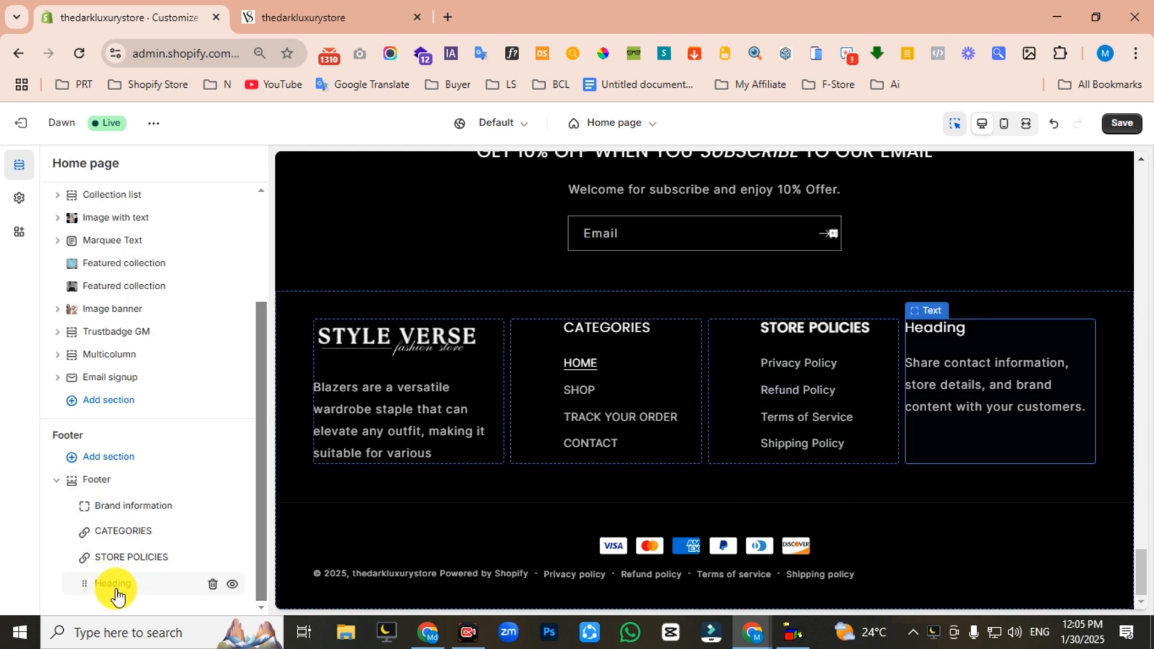
# - Set the footer Text block's heading to FIND US in bold, replace its subtext with the store's address, phone number and e-mail, and save
pyautogui.click(117, 585)
pyautogui.tripleClick(102, 259)
pyautogui.write('FIND US')
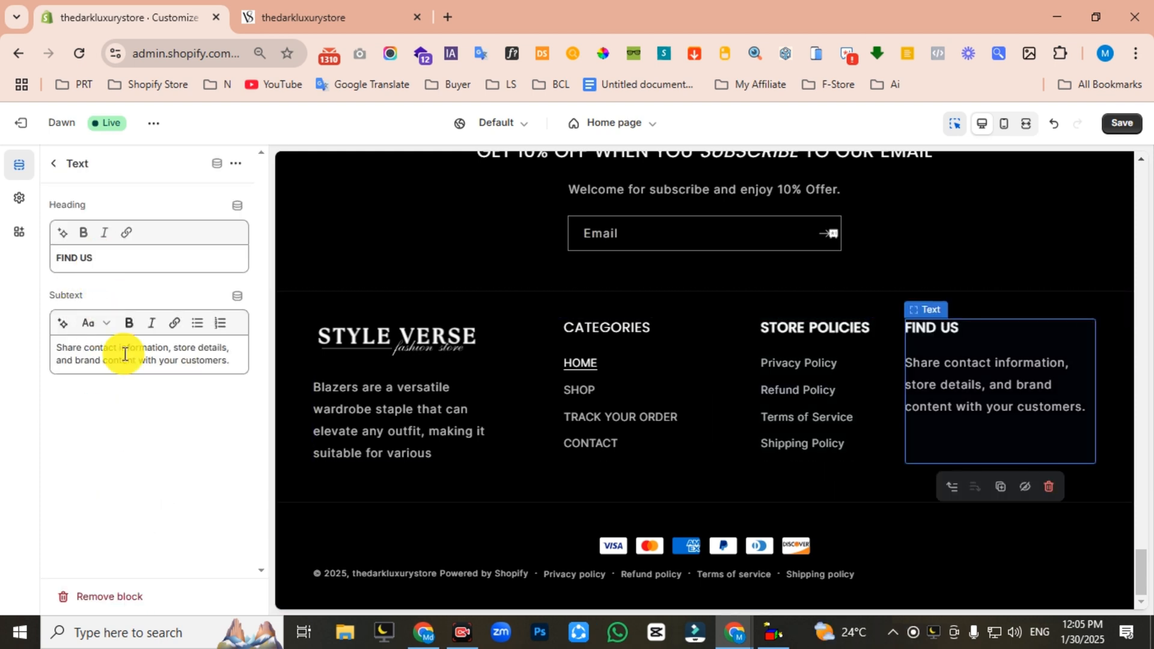
pyautogui.tripleClick(124, 353)
pyautogui.press('BackSpace')
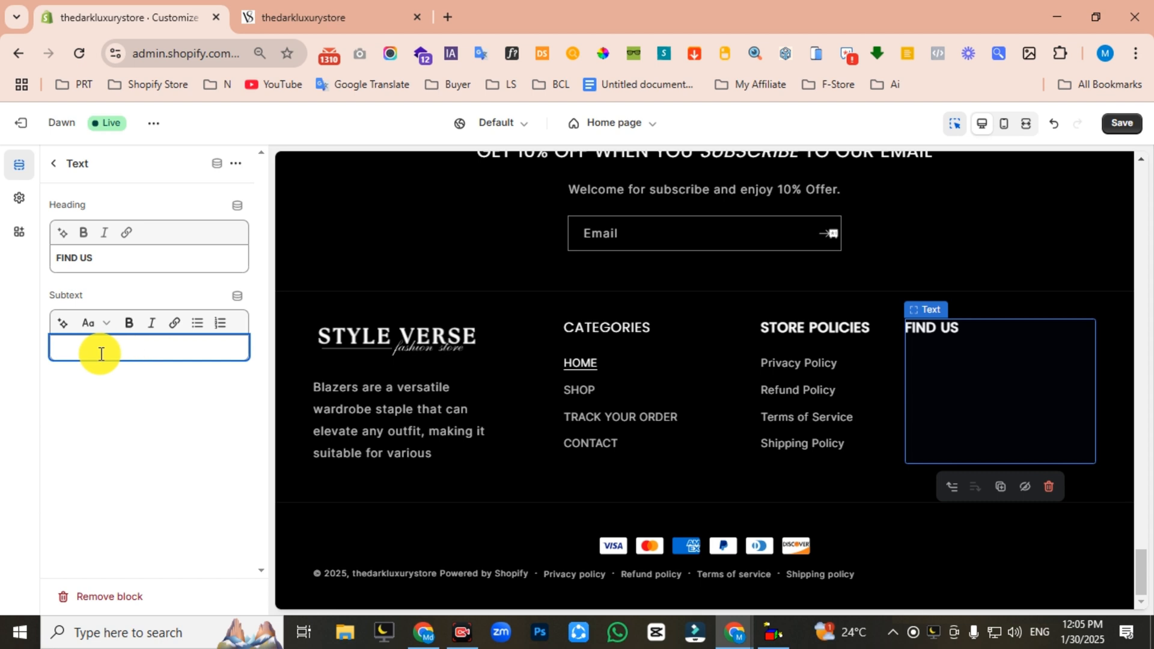
pyautogui.hotkey('ctrl', 'v')
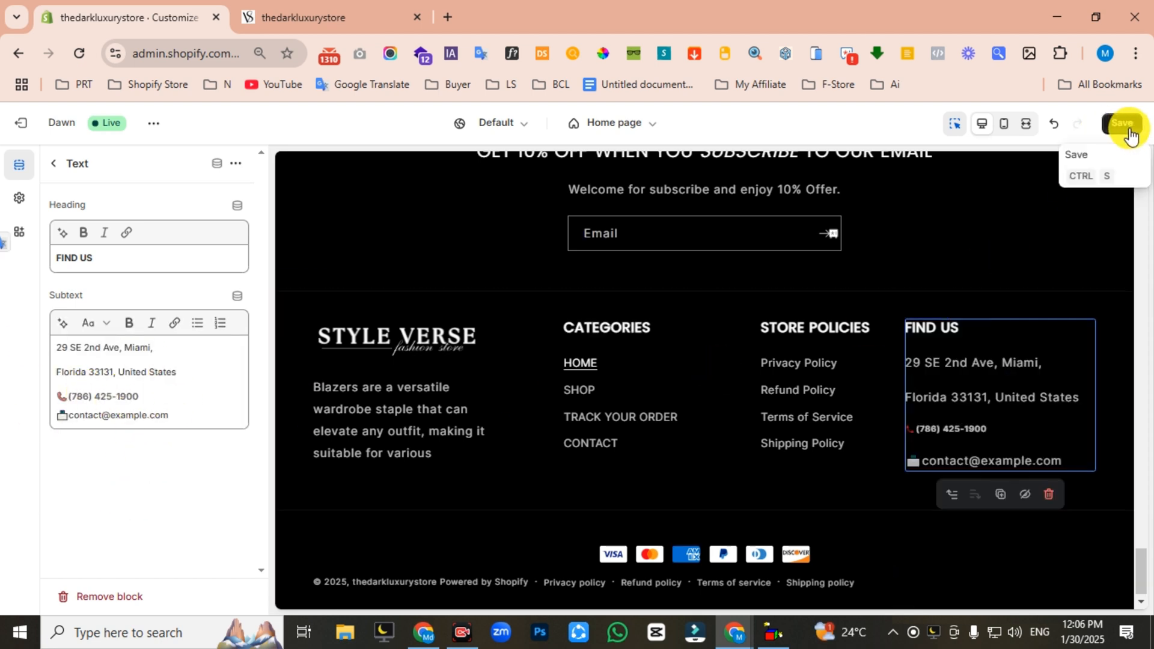
pyautogui.click(1121, 123)
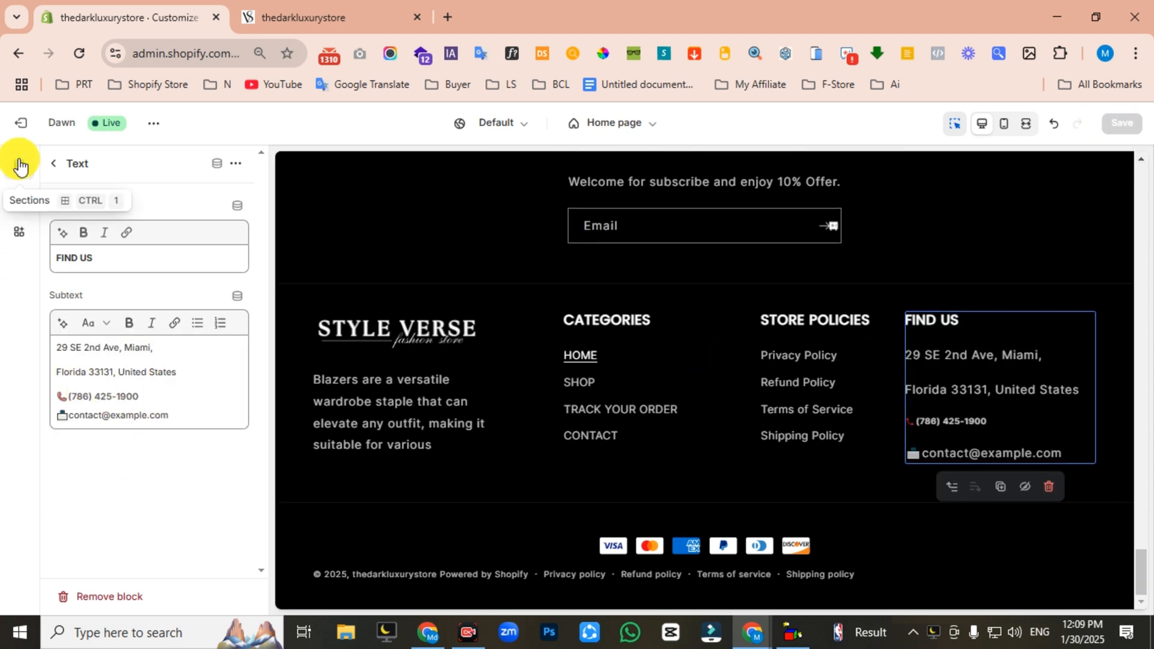
# - Fill in the theme's social media accounts with Facebook FB, Instagram IG, YouTube YT, TikTok T and a Pinterest entry, and save
pyautogui.click(19, 164)
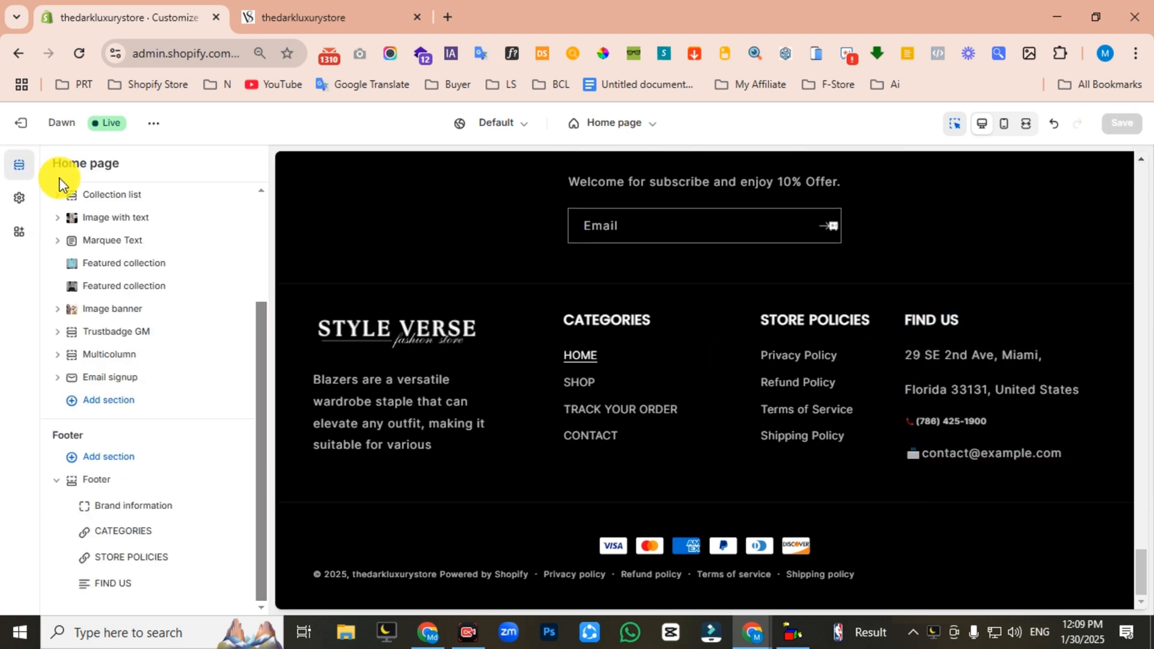
pyautogui.click(18, 201)
pyautogui.scroll(-10, 147, 347)
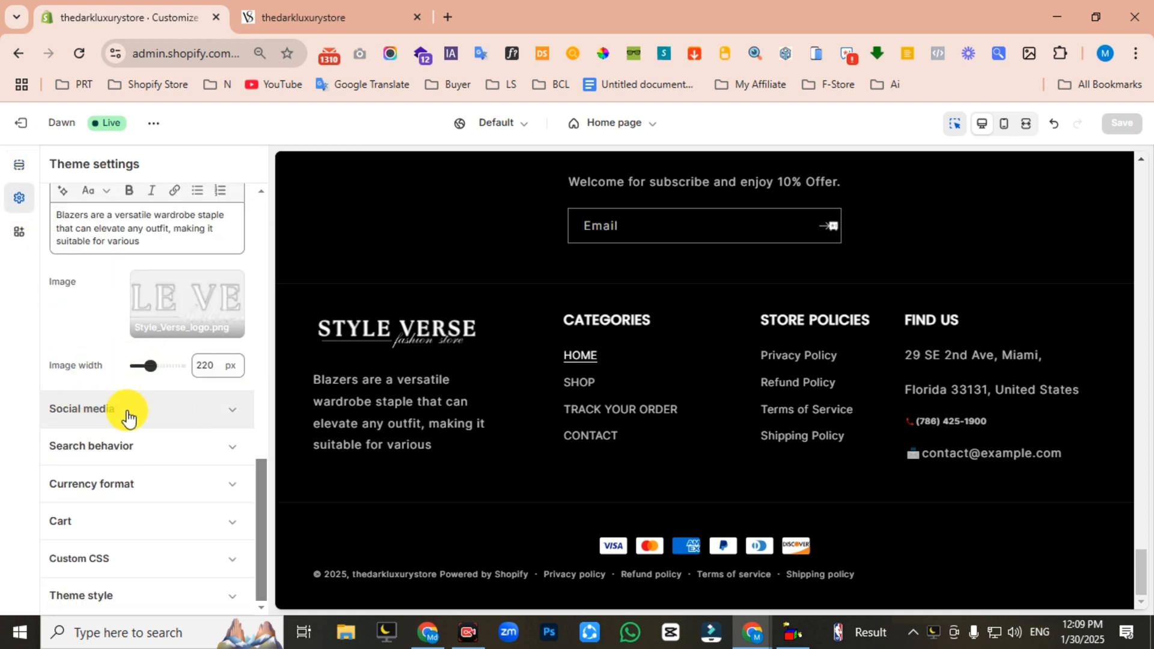
pyautogui.click(127, 415)
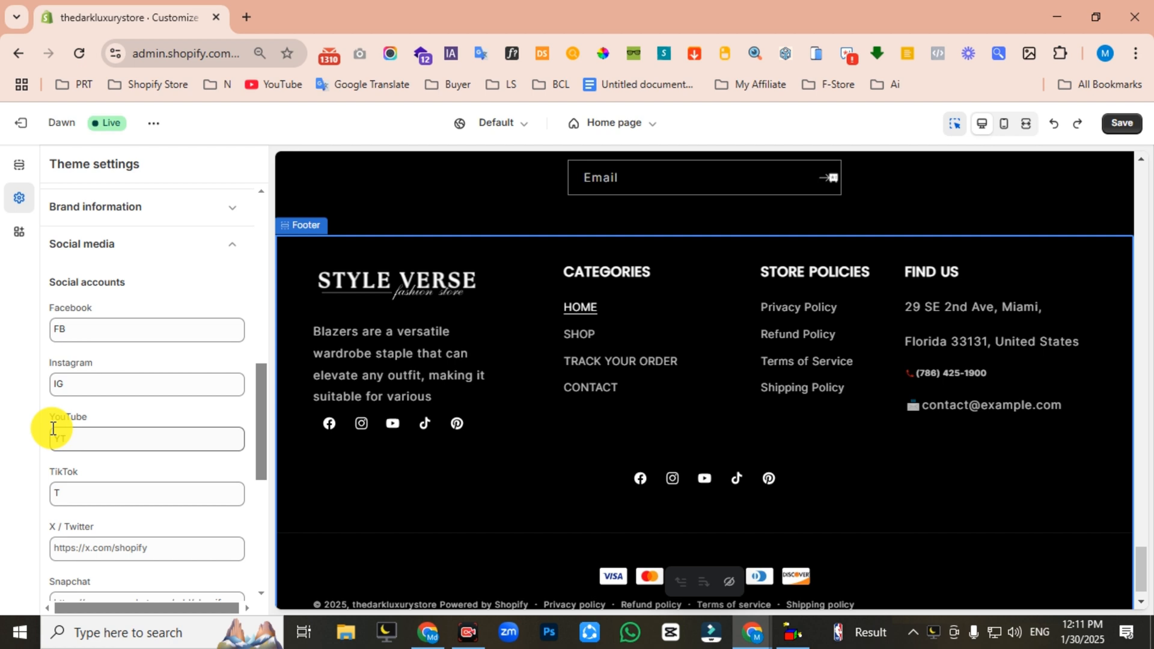
pyautogui.click(1119, 128)
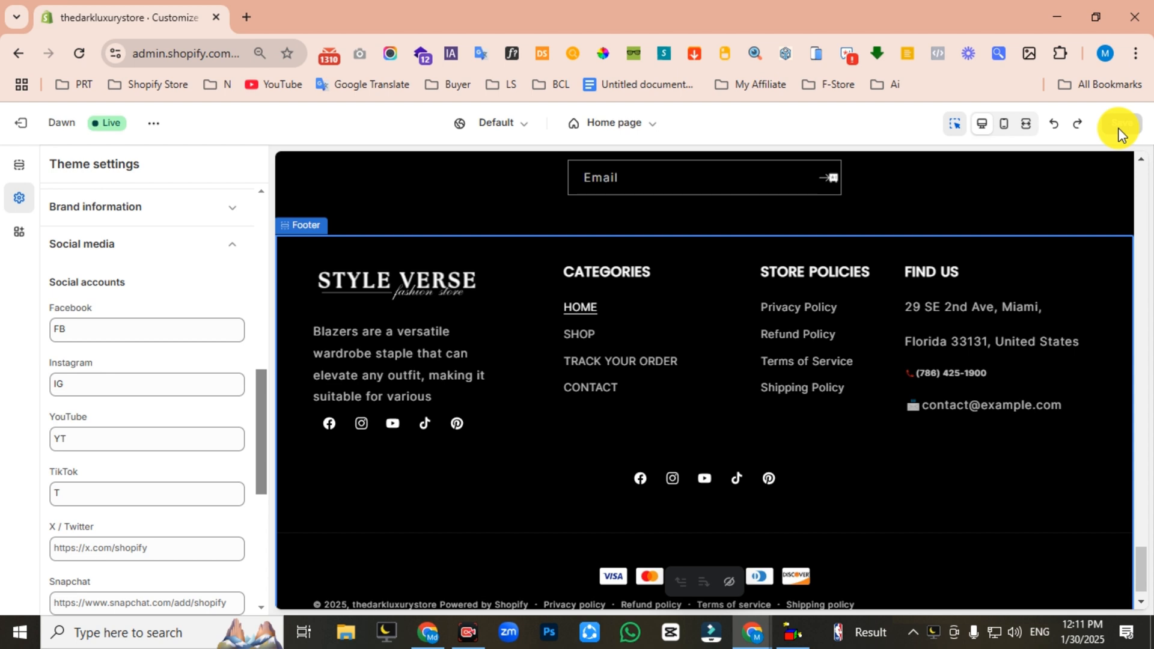
# - View the live storefront and examine the home page from the slideshow through the collections, banner and testimonials to the footer
pyautogui.click(156, 126)
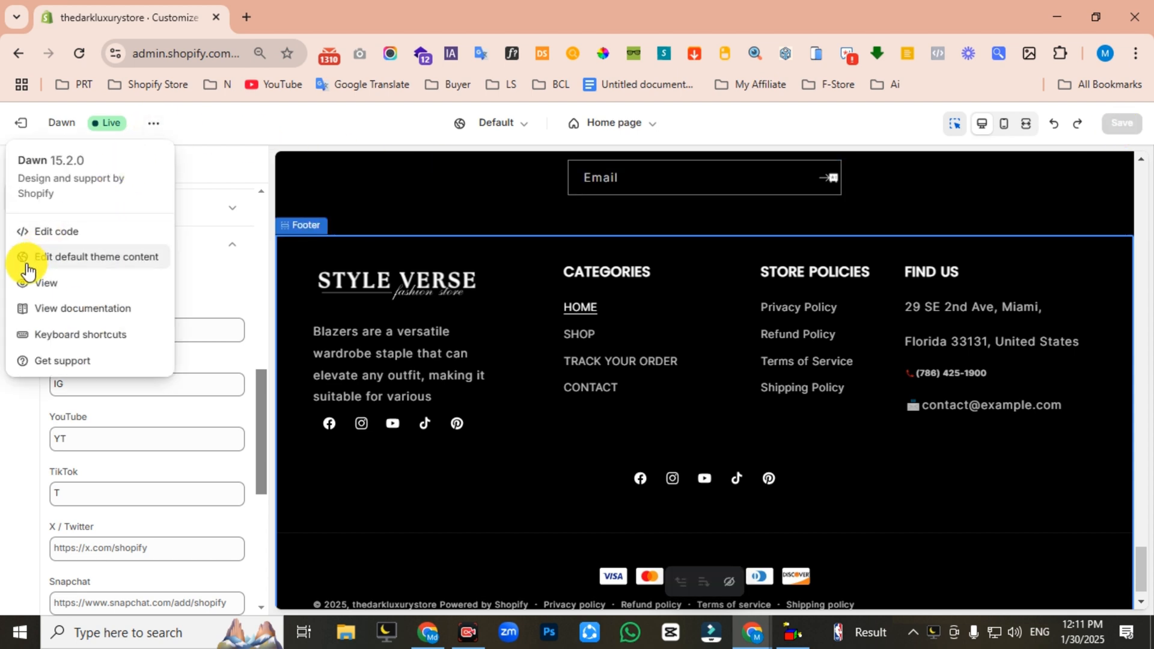
pyautogui.click(54, 280)
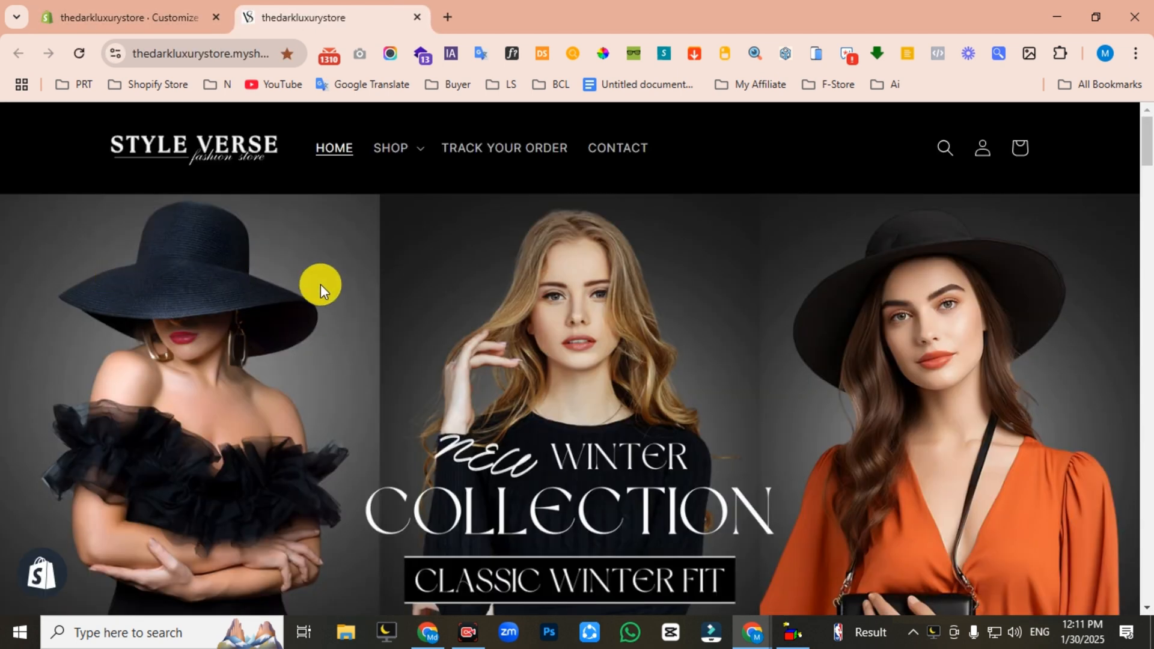
pyautogui.scroll(-5, 321, 285)
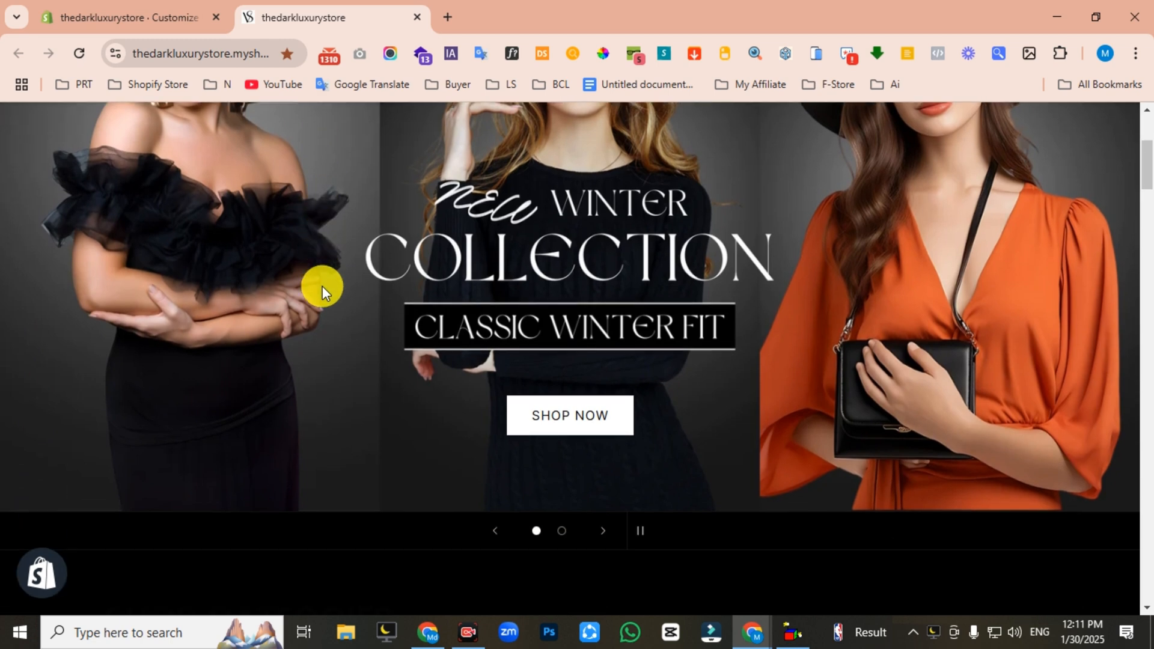
pyautogui.scroll(-5, 323, 290)
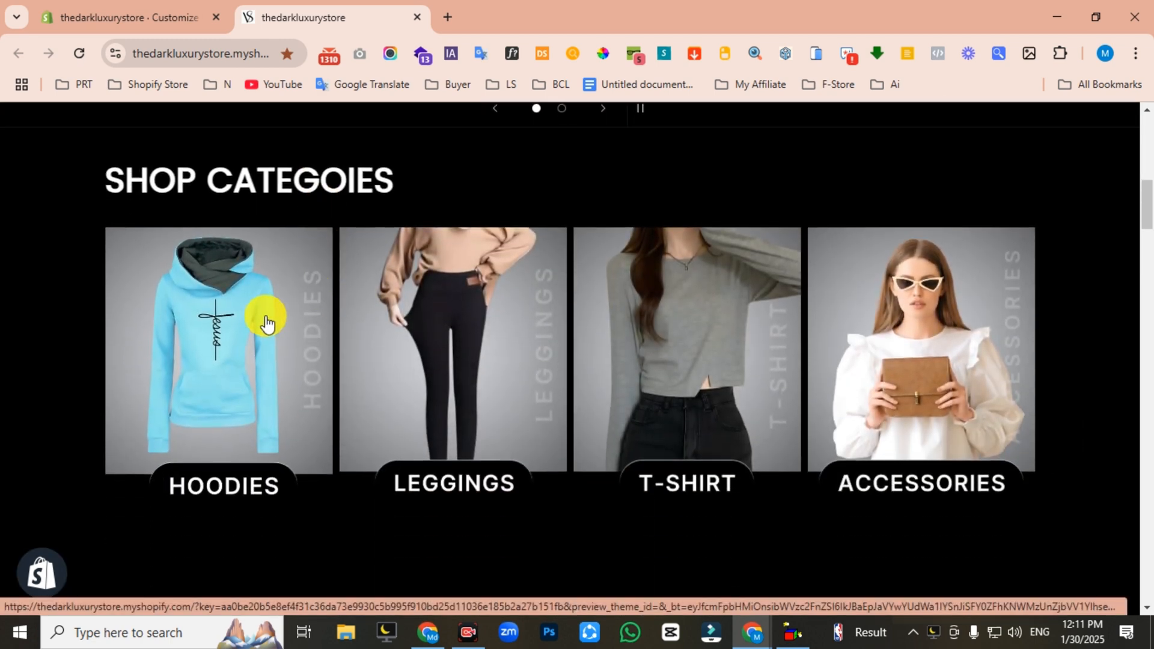
pyautogui.scroll(-7, 1111, 382)
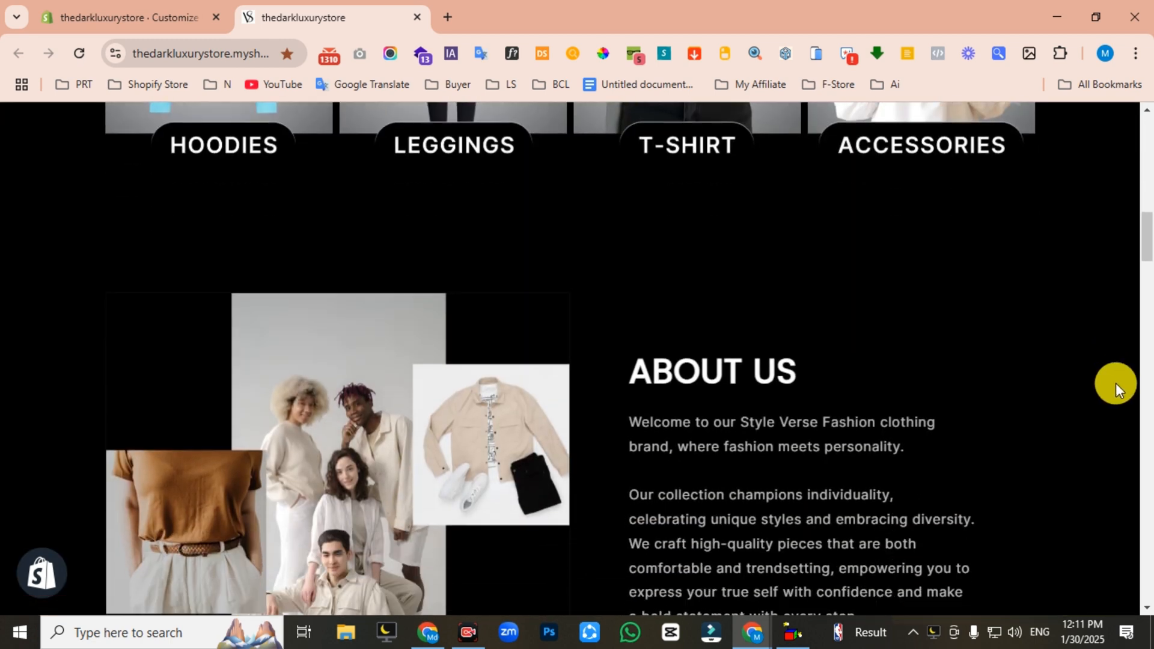
pyautogui.scroll(-2, 1117, 383)
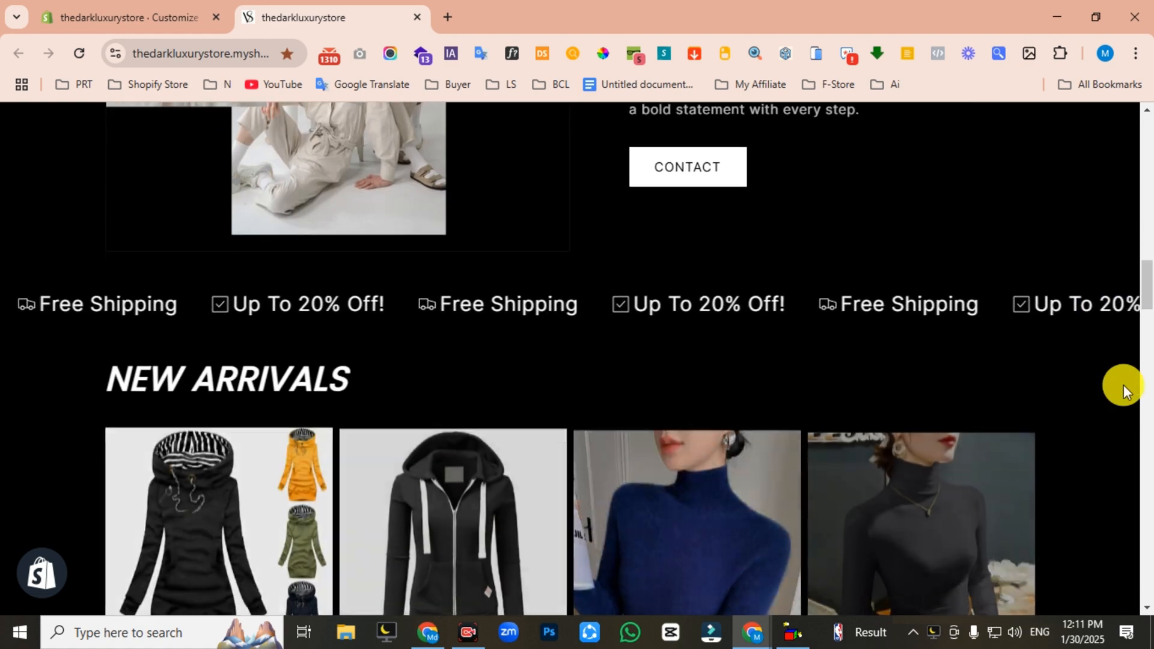
pyautogui.scroll(-4, 1123, 384)
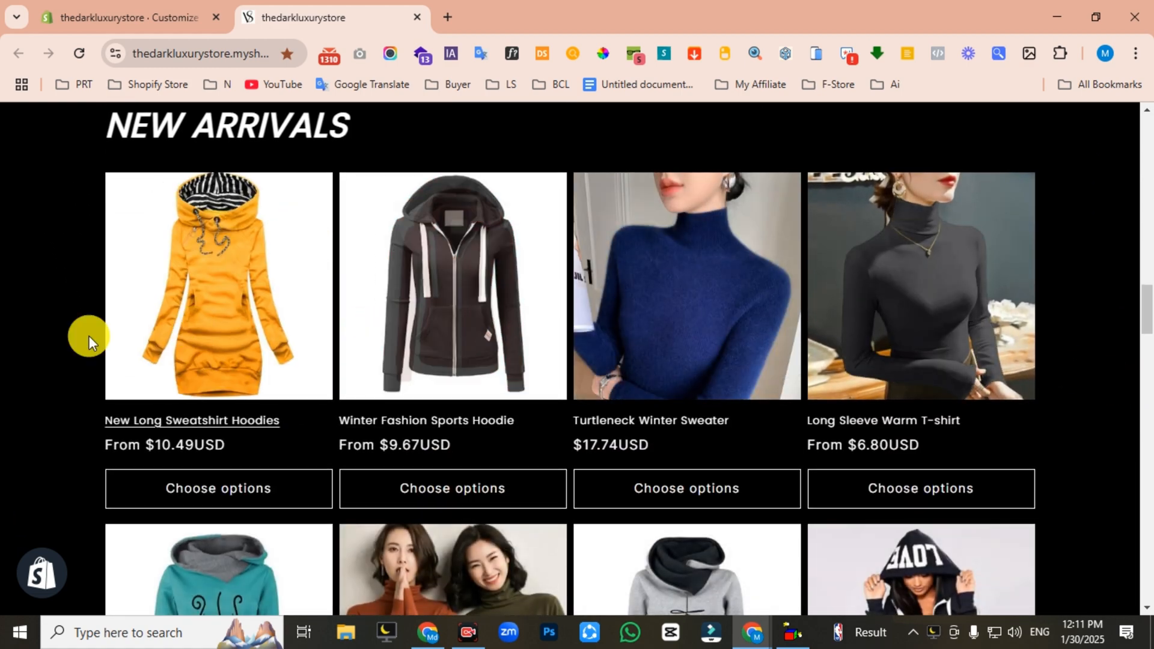
pyautogui.scroll(-9, 63, 340)
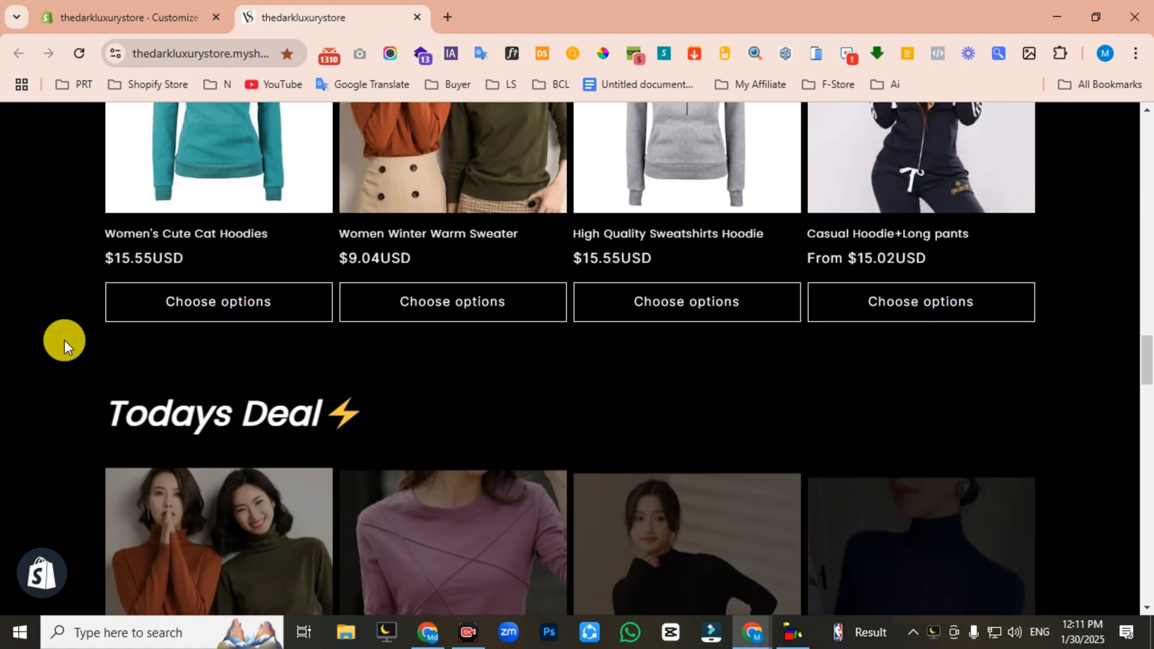
pyautogui.scroll(-11, 64, 340)
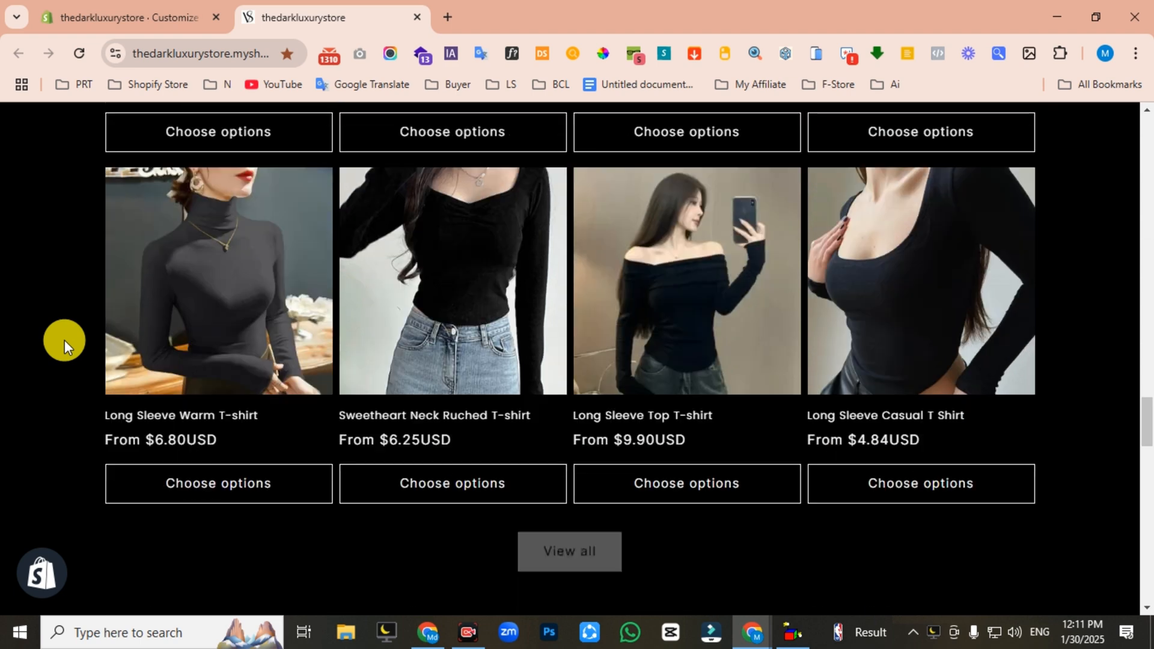
pyautogui.scroll(-9, 64, 340)
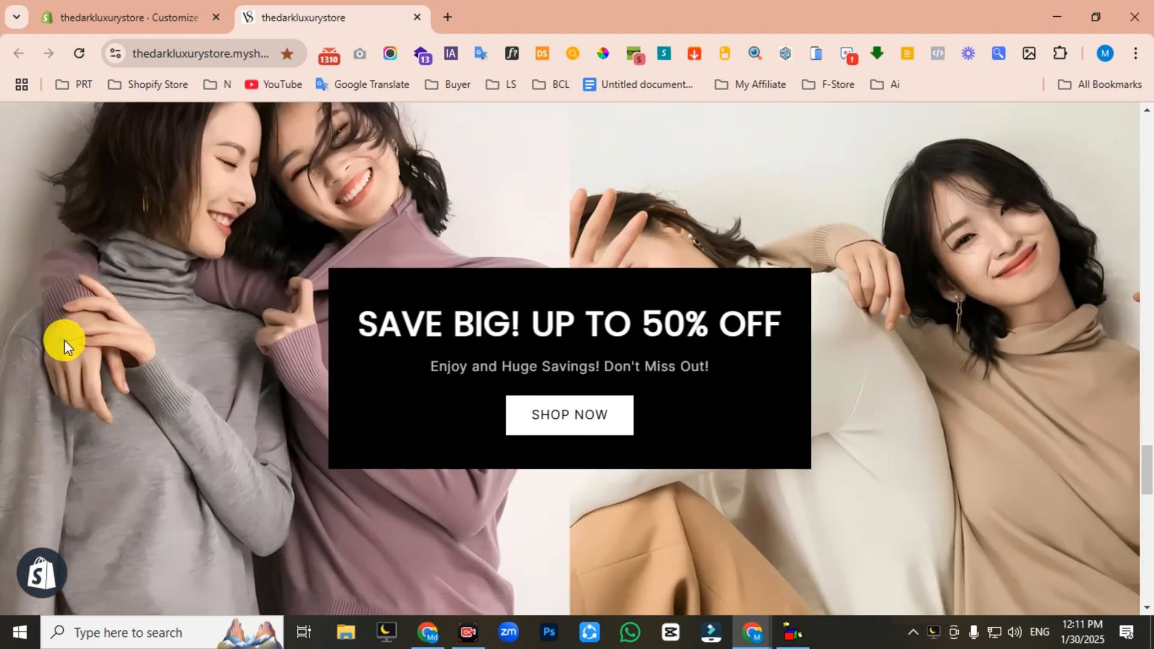
pyautogui.scroll(-12, 63, 340)
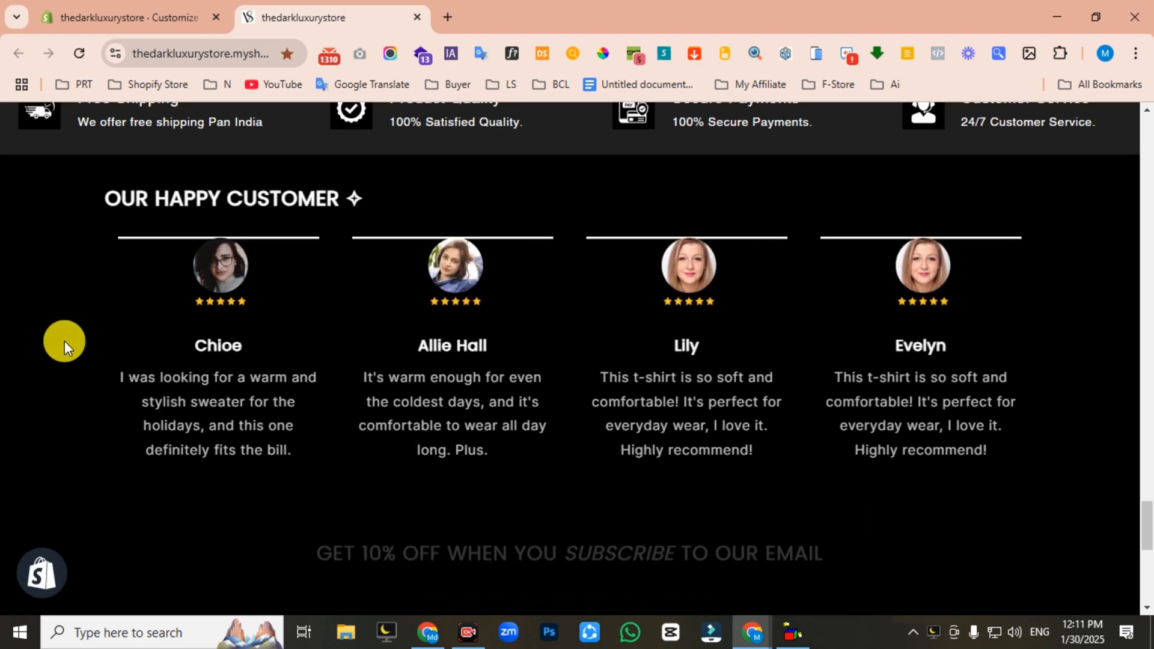
pyautogui.scroll(-8, 64, 341)
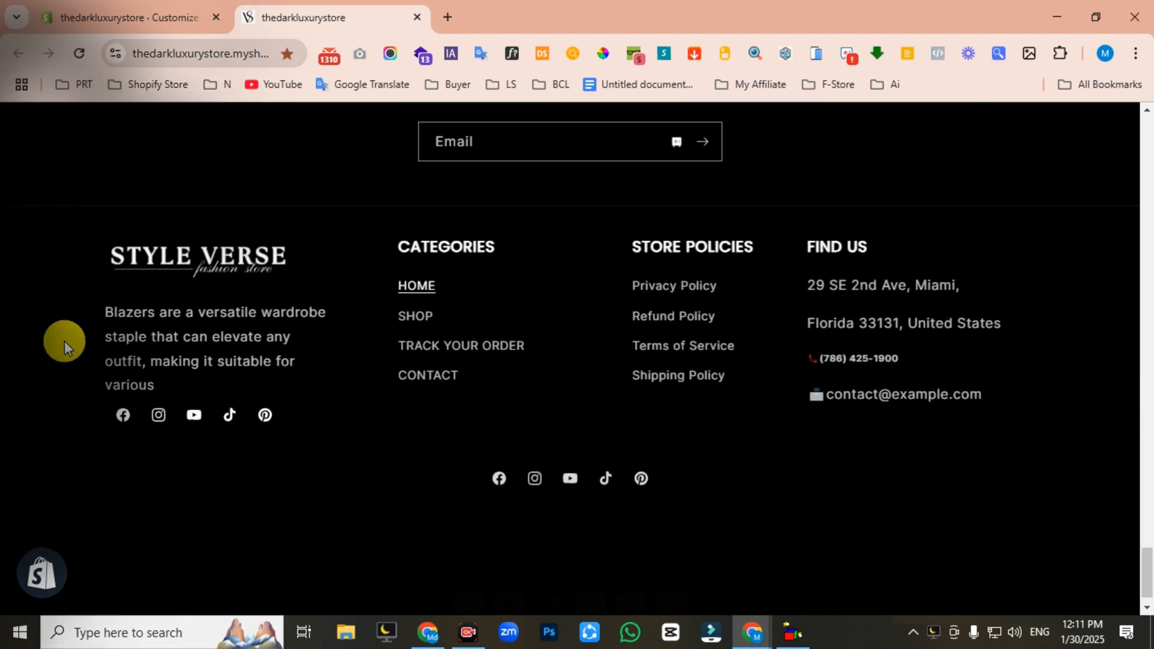